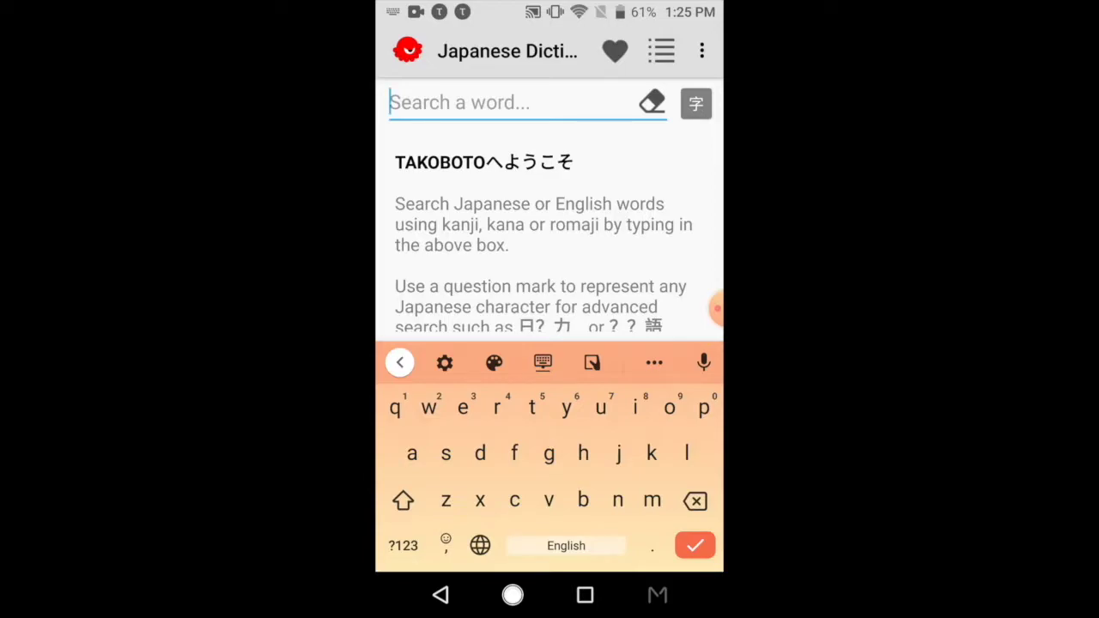
Create a new word list named 9 and return to the dictionary search.
left_click(661, 50)
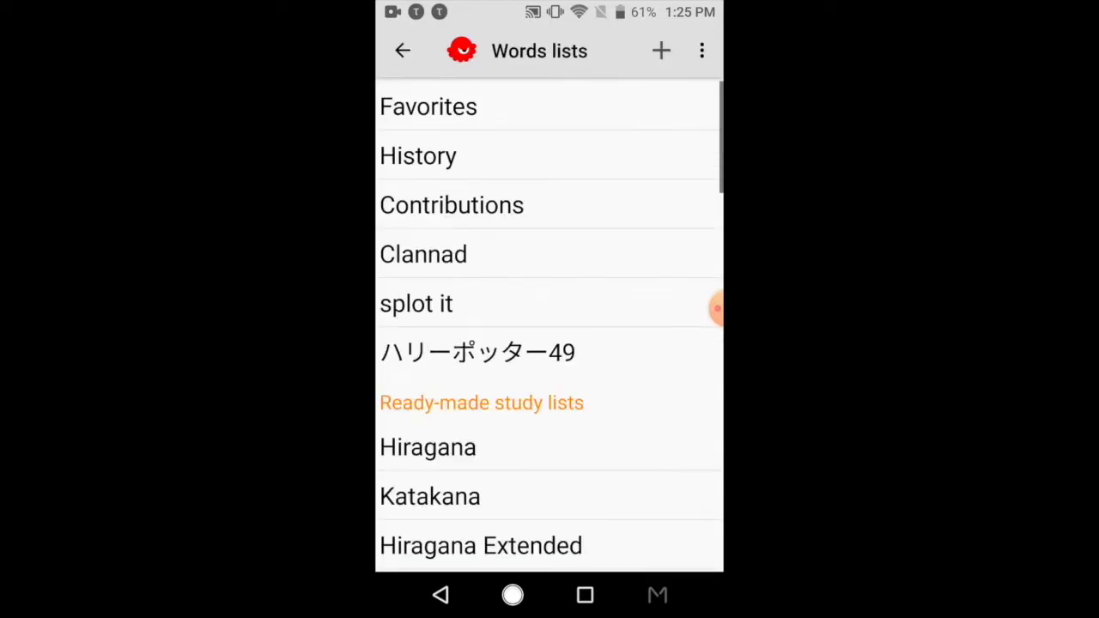
left_click(661, 51)
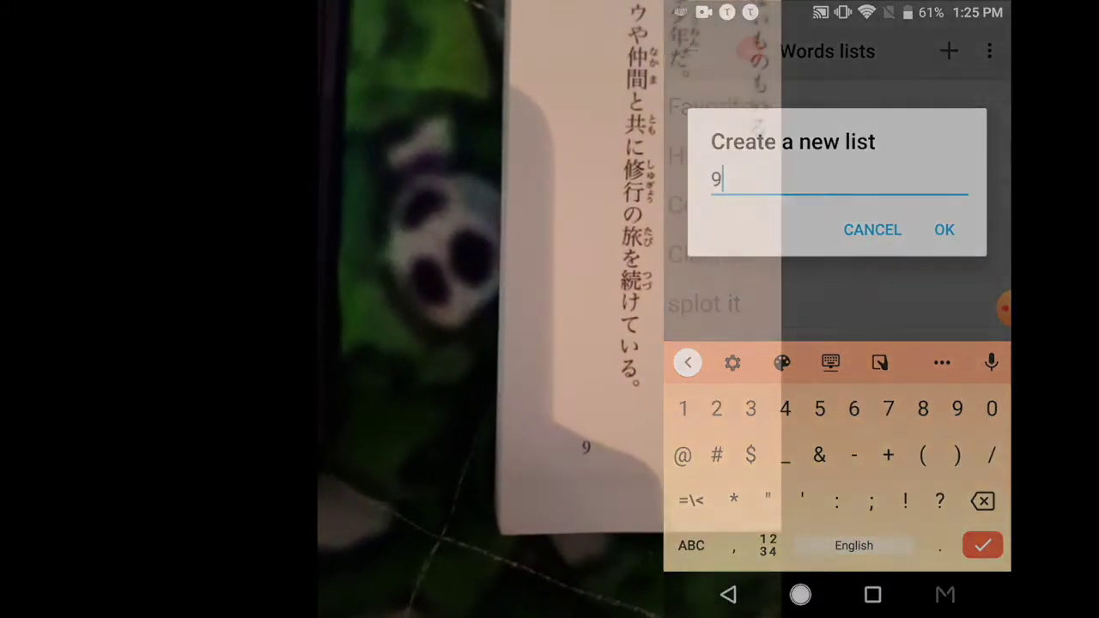
left_click(944, 230)
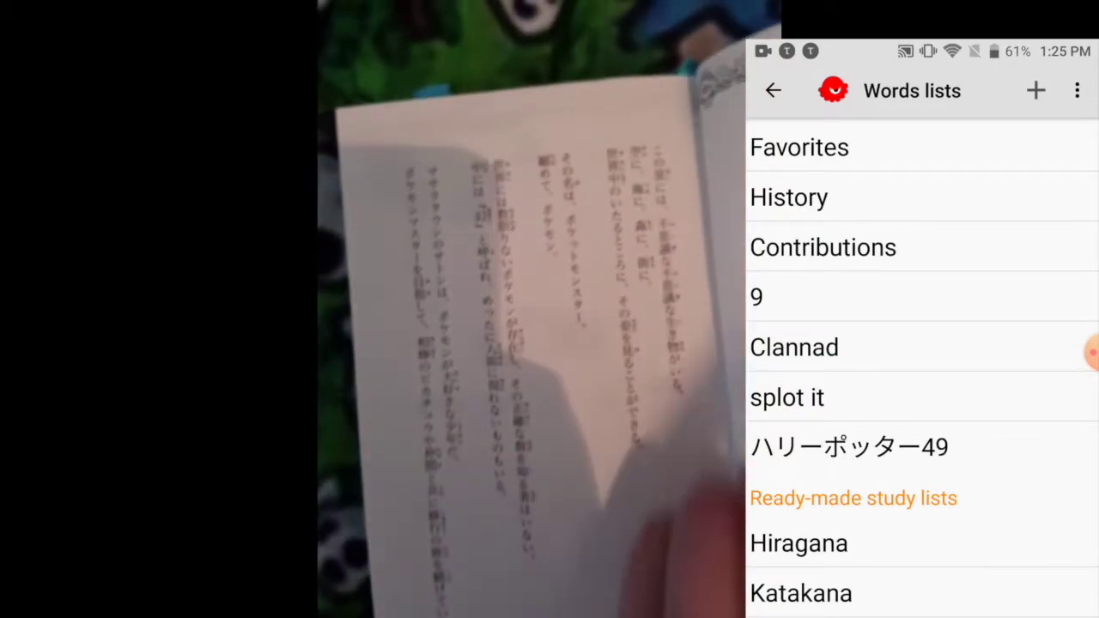
left_click(773, 90)
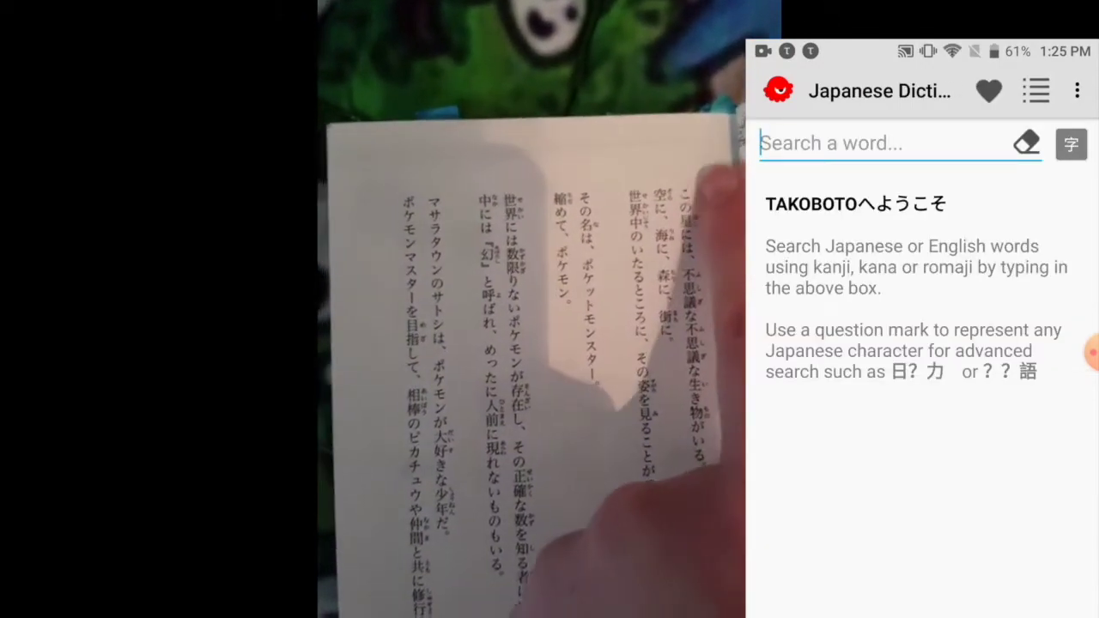
Search the dictionary for ほし using Japanese input.
left_click(880, 144)
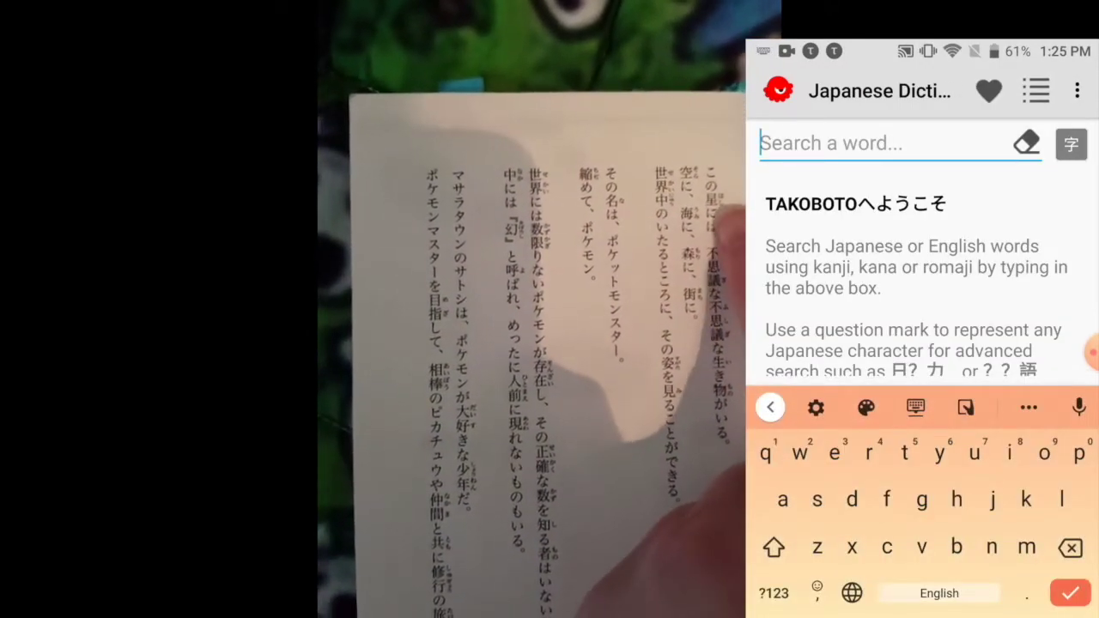
left_click(851, 593)
left_click(851, 593)
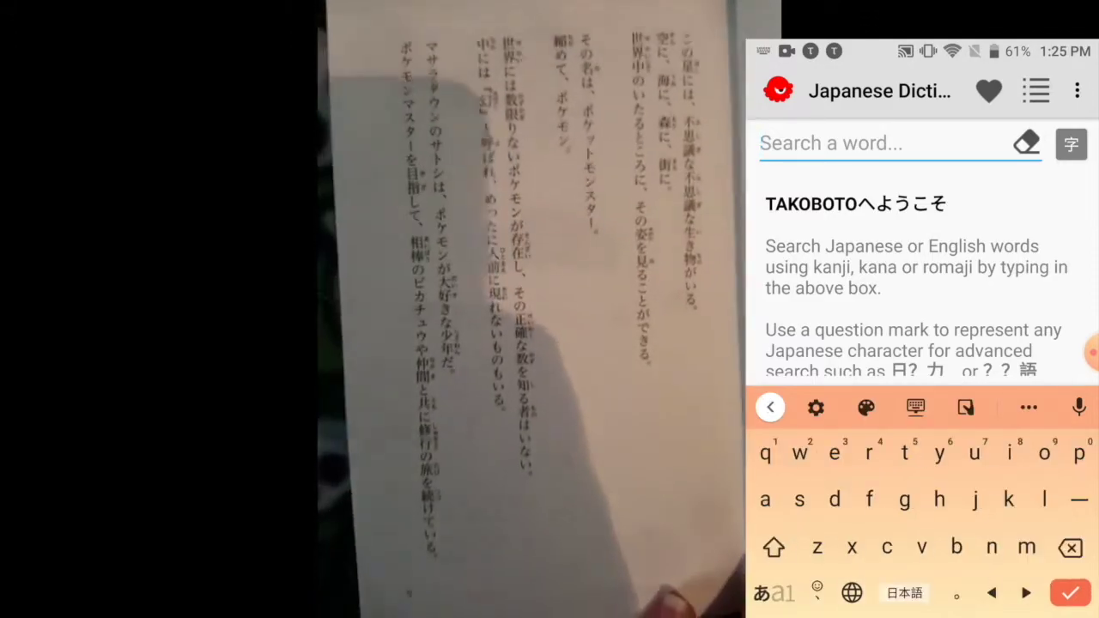
type("hoshu")
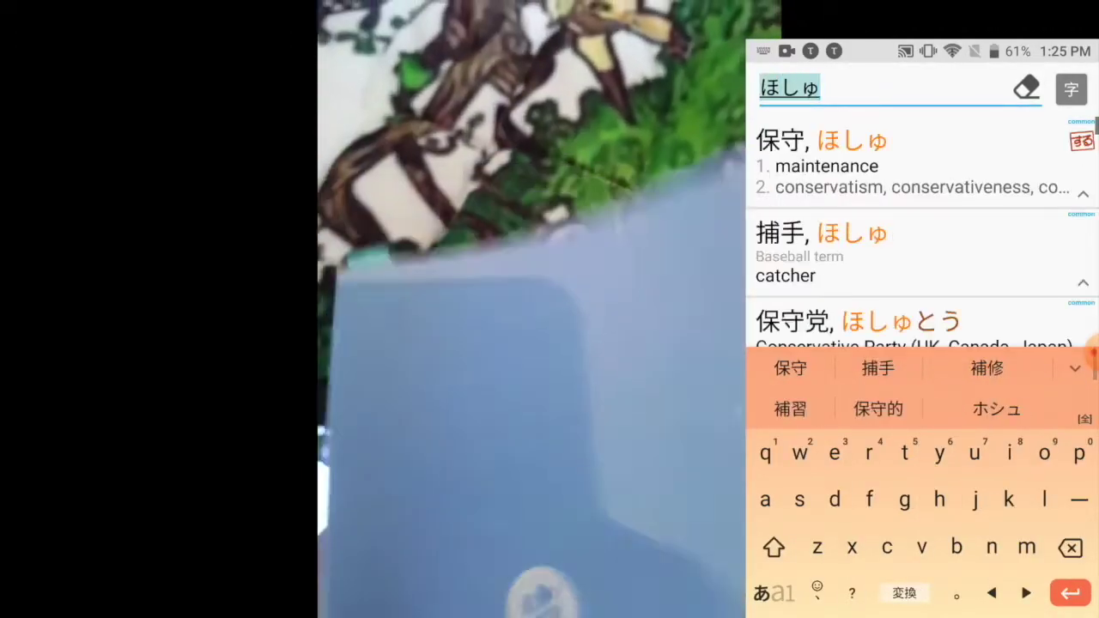
key("BackSpace")
key("Return")
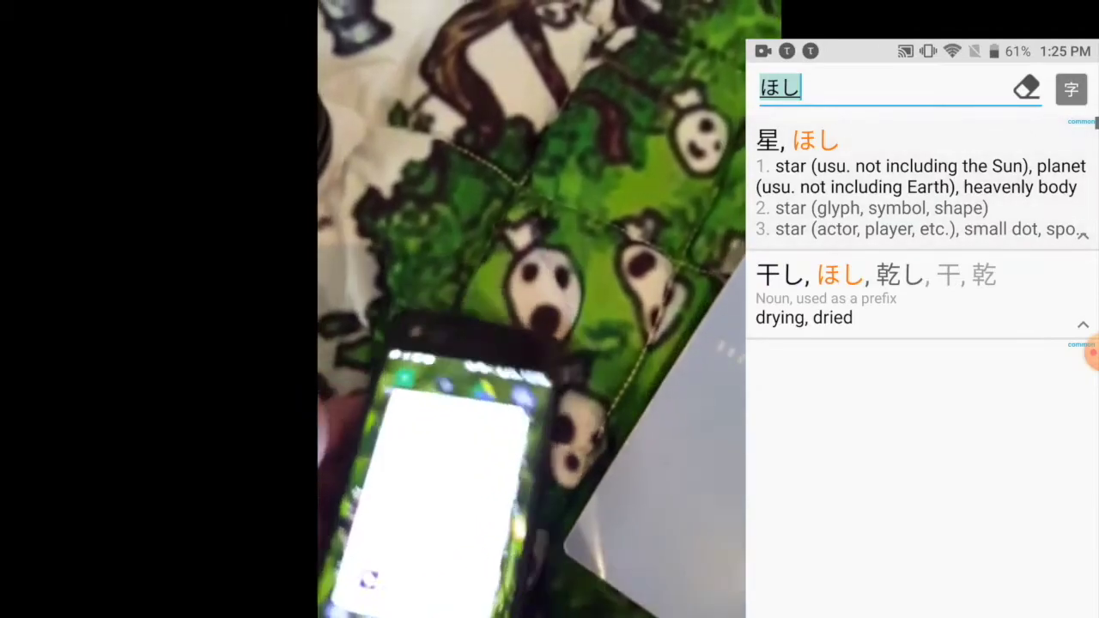
Open the entry 星 (ほし) and add it to the word list 9.
left_click(922, 185)
left_click(1038, 91)
left_click(549, 251)
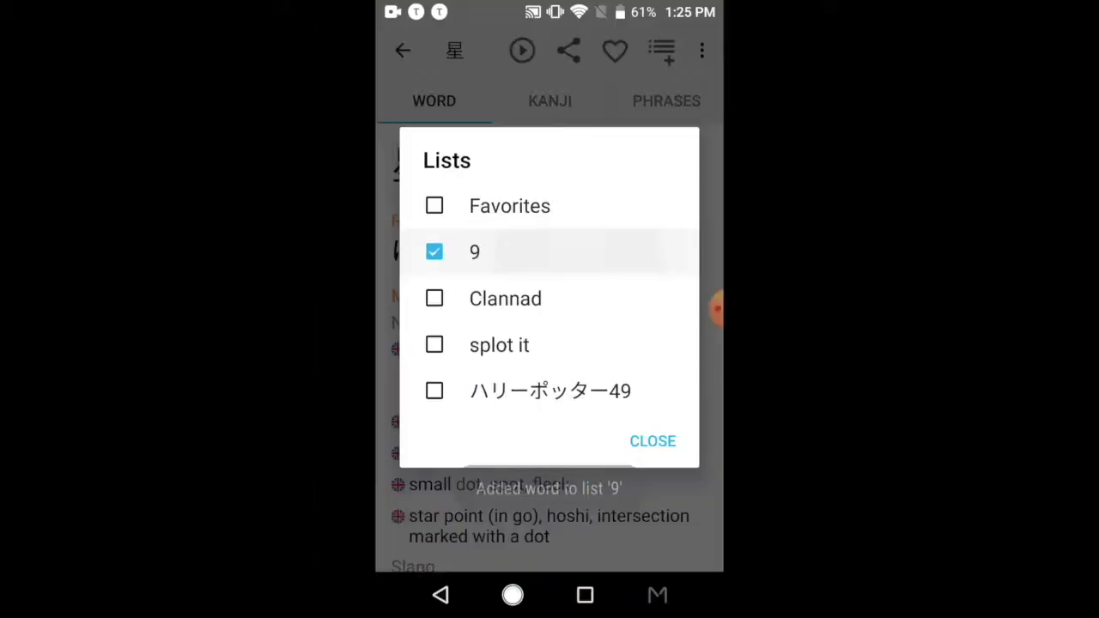
left_click(652, 442)
left_click(441, 595)
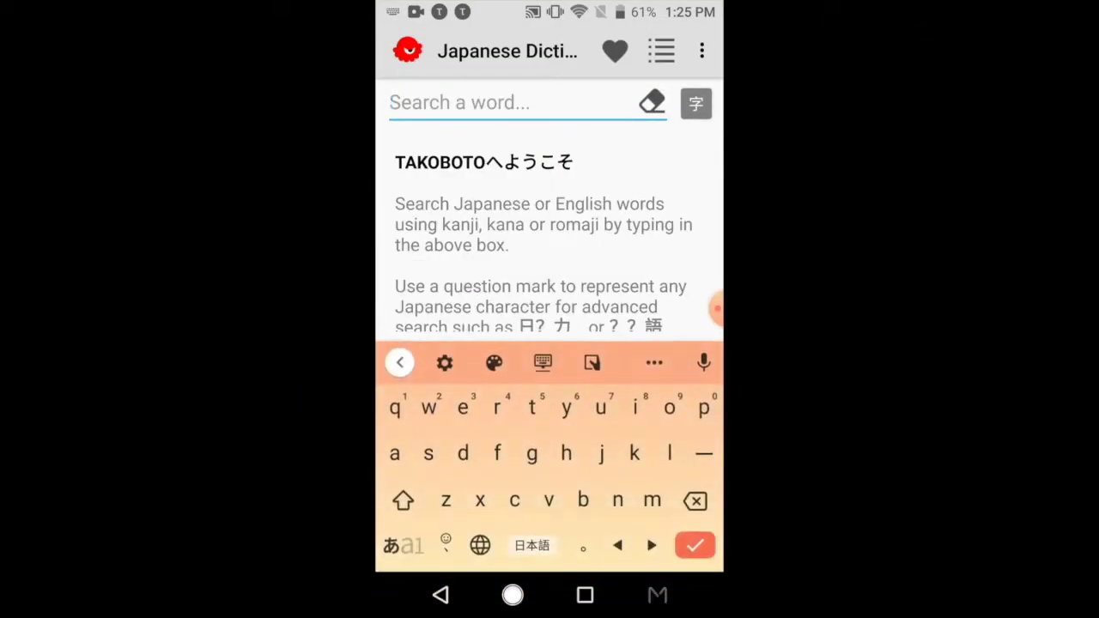
Look up the kanji 空 in the dictionary by writing it with Japanese handwriting input.
left_click(480, 545)
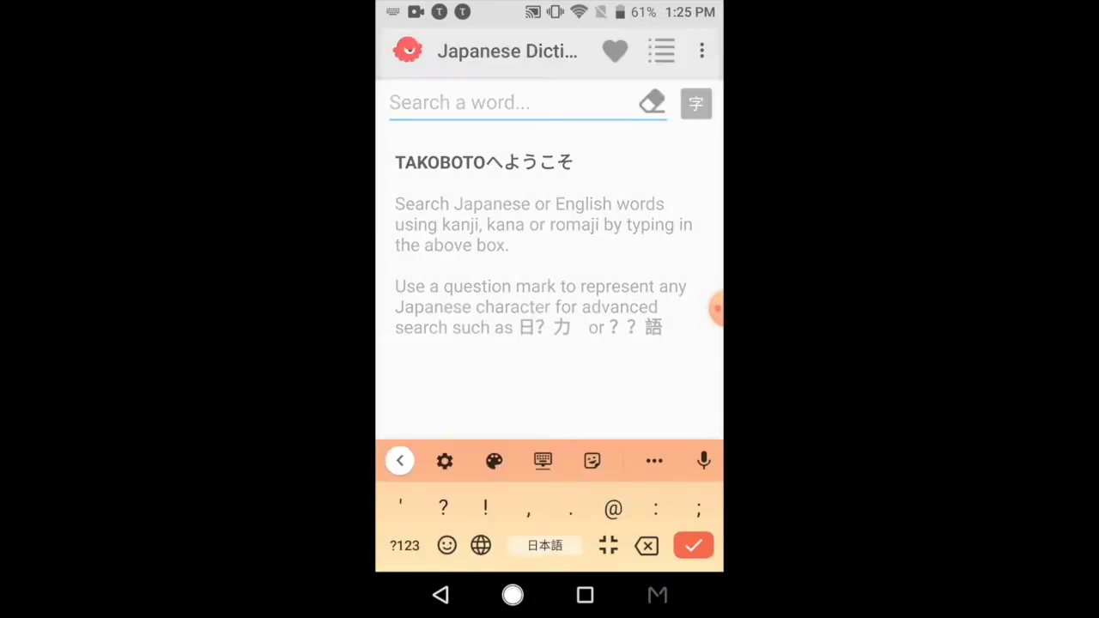
left_click_drag(519, 181, 519, 187)
mouse_move(470, 207)
left_mouse_down()
mouse_move(460, 233)
mouse_move(625, 209)
left_mouse_up()
left_click_drag(530, 218, 481, 285)
left_click_drag(541, 226, 574, 264)
left_click_drag(469, 288, 593, 258)
left_click_drag(537, 276, 524, 326)
left_click_drag(465, 353, 613, 312)
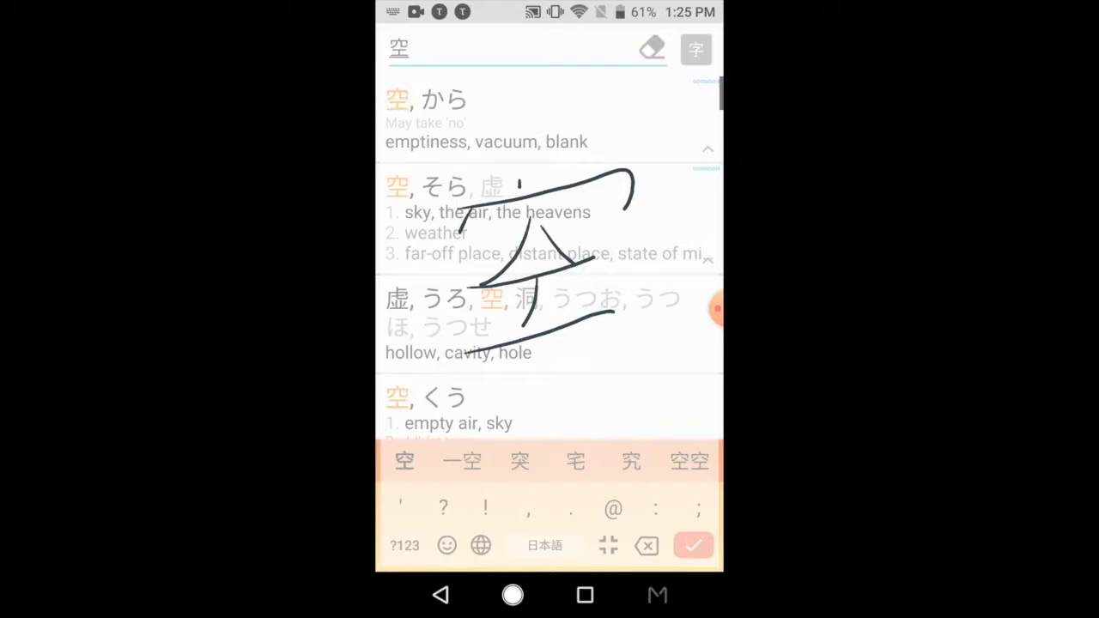
left_click(404, 461)
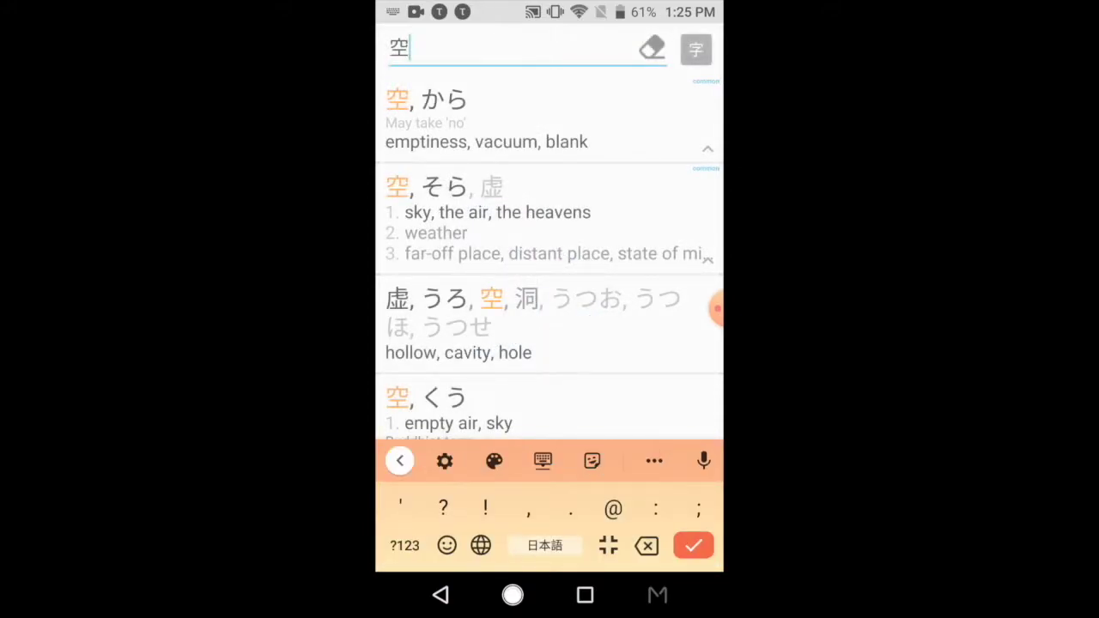
Open the entry 空 with the reading そら and add it to the word list 9.
left_click(549, 219)
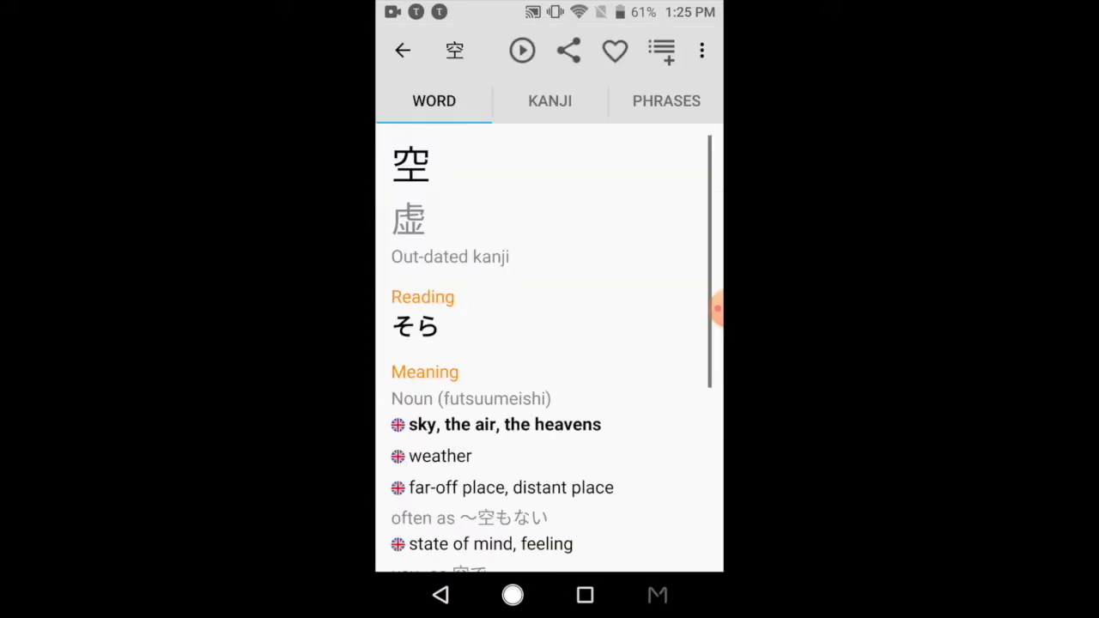
left_click(661, 51)
left_click(435, 250)
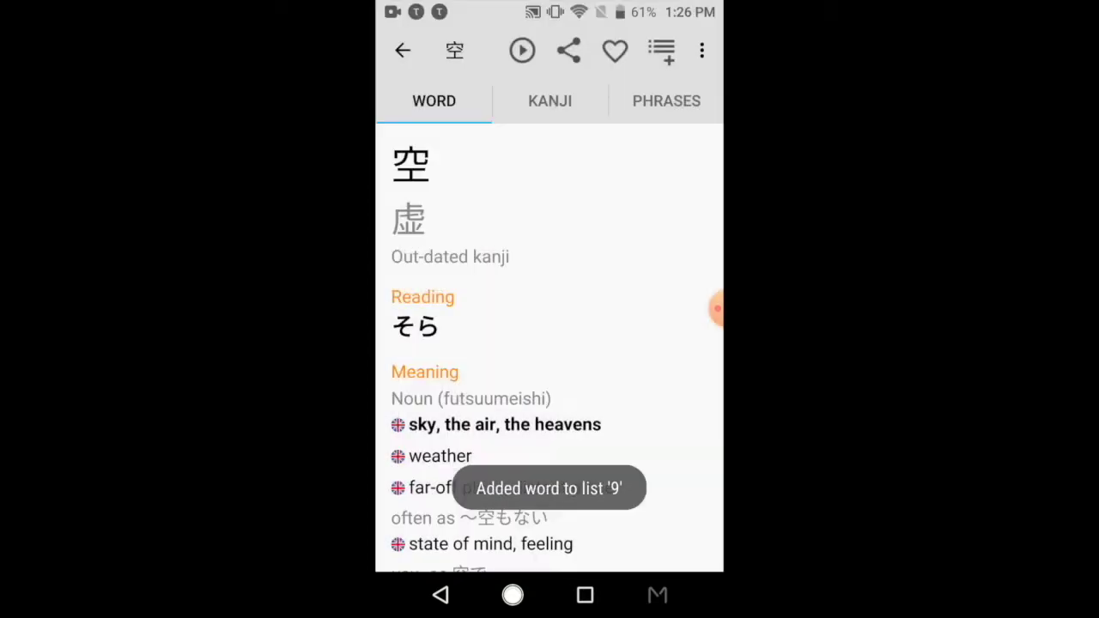
left_click(661, 50)
left_click(440, 595)
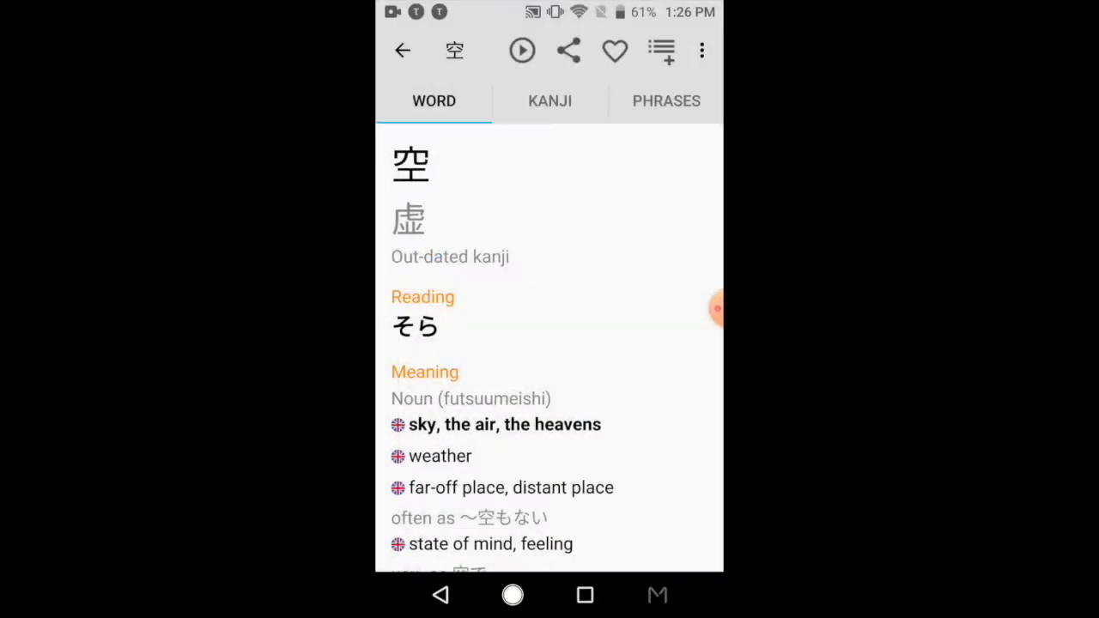
Open the word list 9 and show its further options.
left_click(440, 595)
left_click(661, 51)
left_click(385, 253)
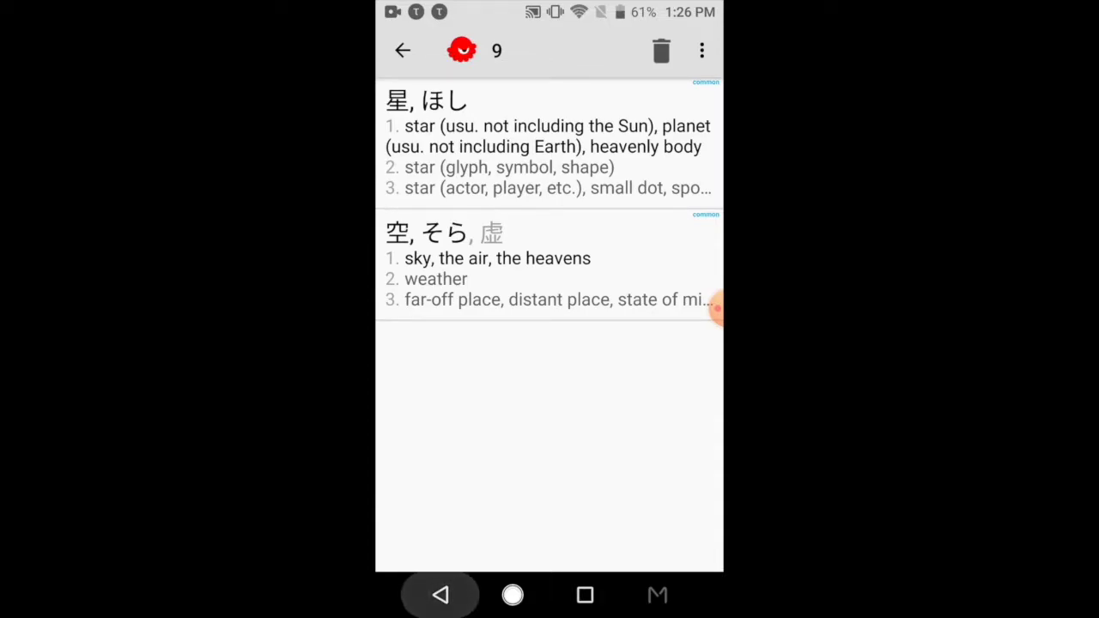
left_click(701, 51)
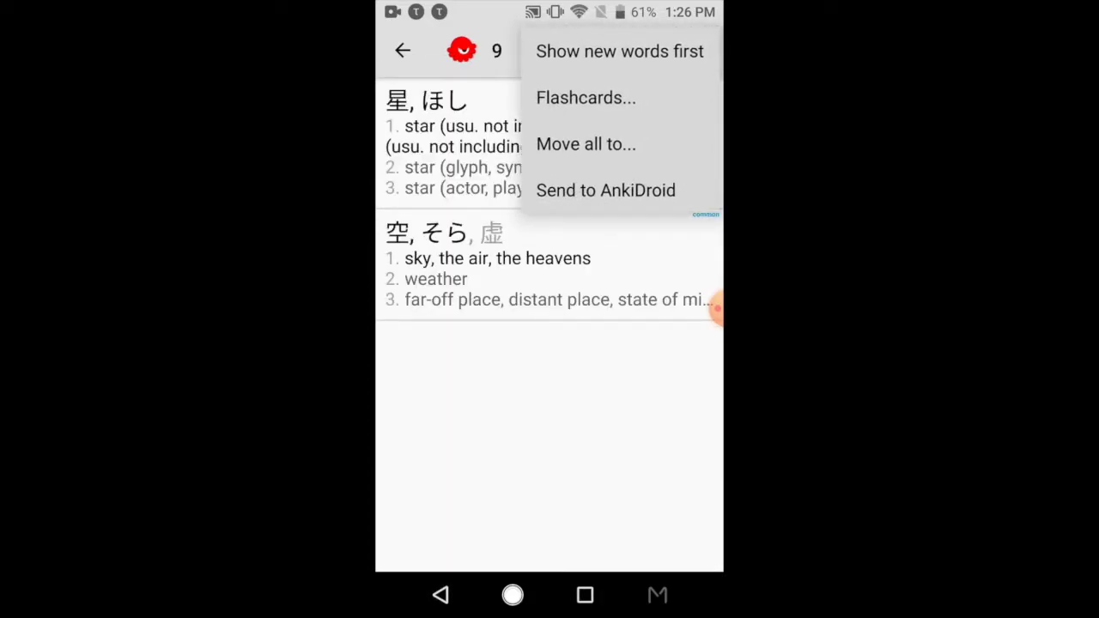
Switch to AnkiDroid and create a new deck named 9.
left_click(513, 594)
left_click(507, 57)
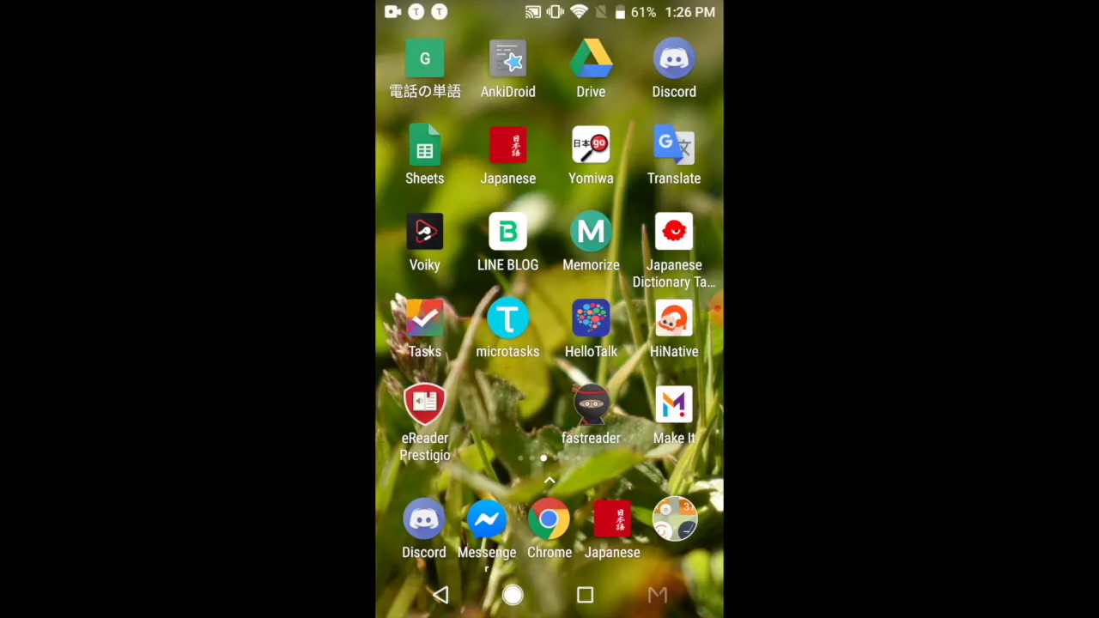
left_click(671, 518)
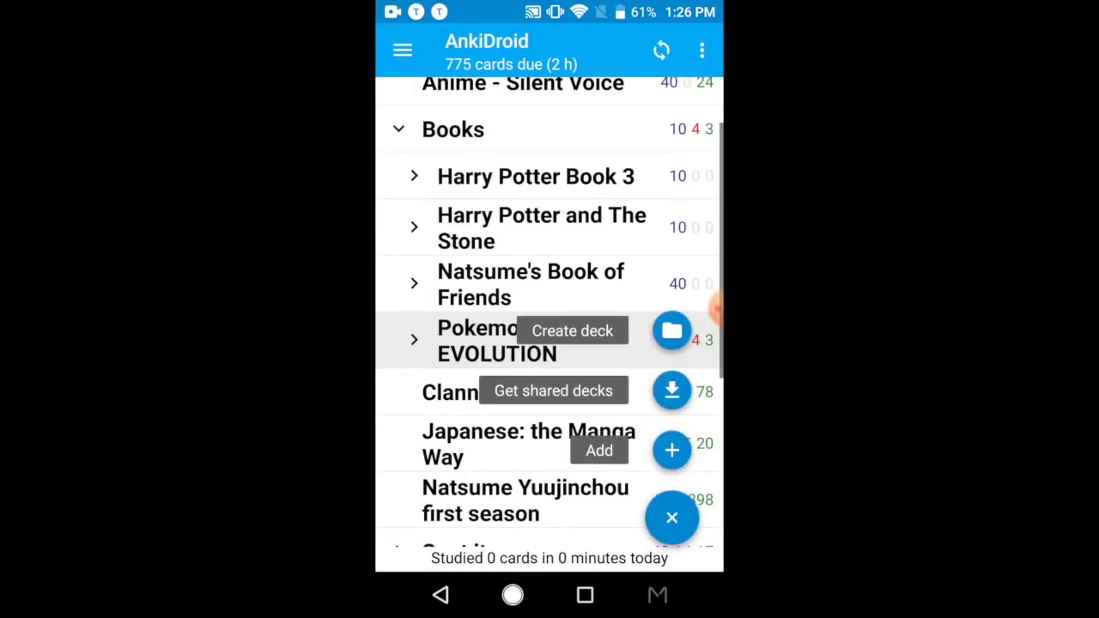
left_click(670, 329)
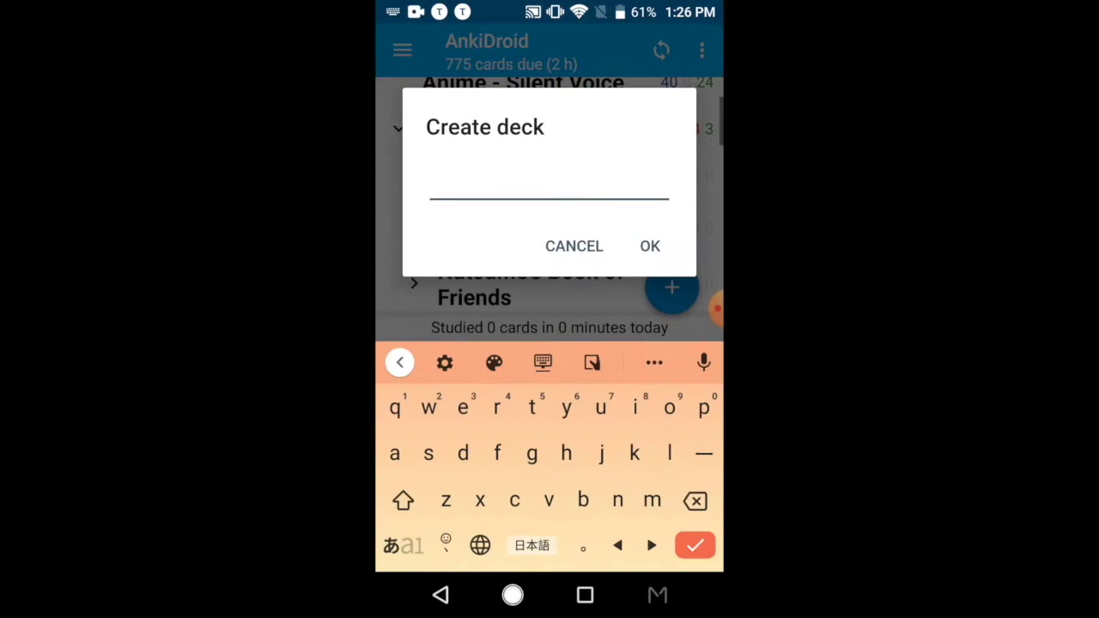
left_click(403, 545)
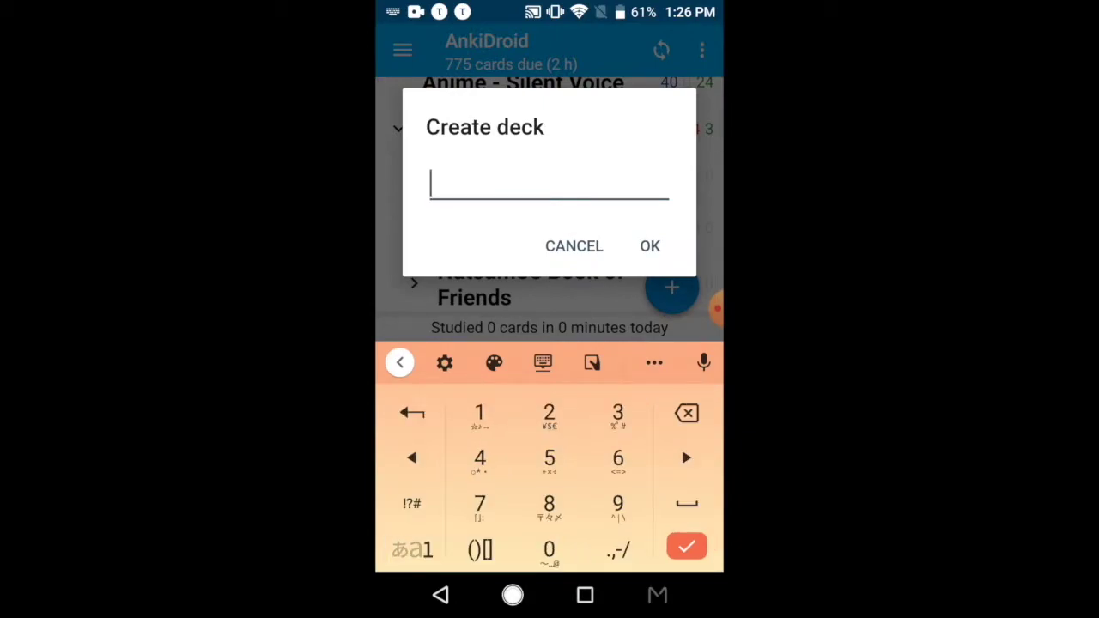
type("9")
key("Return")
scroll(550, 324, "up", 1)
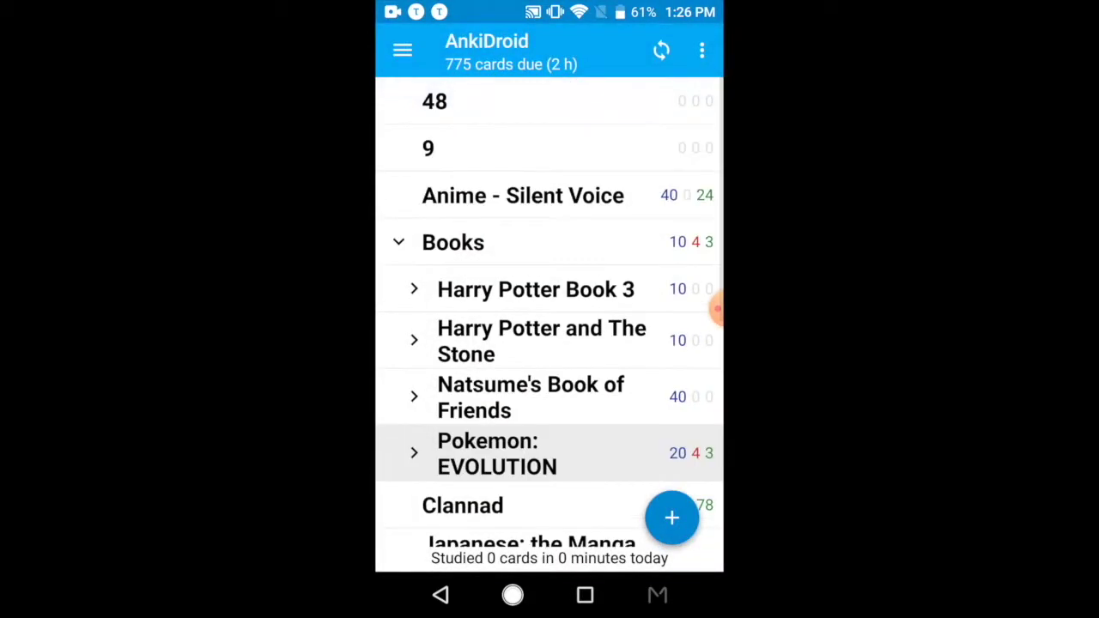
Switch back to the Takoboto dictionary and send the word list 9 to the AnkiDroid deck 9.
left_click(585, 595)
left_click(547, 92)
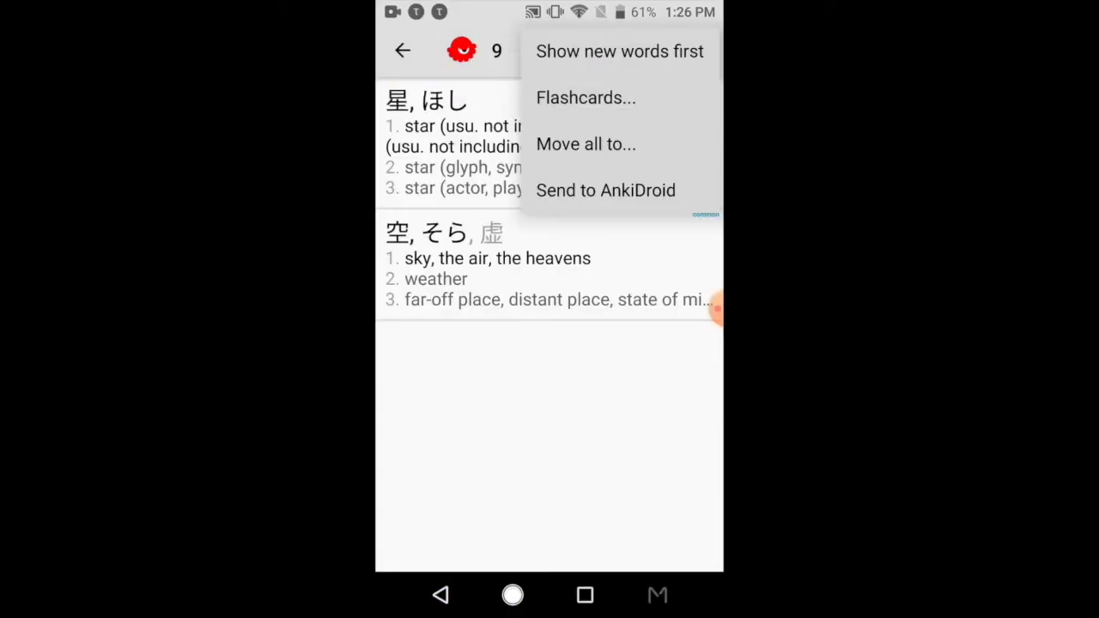
left_click(605, 190)
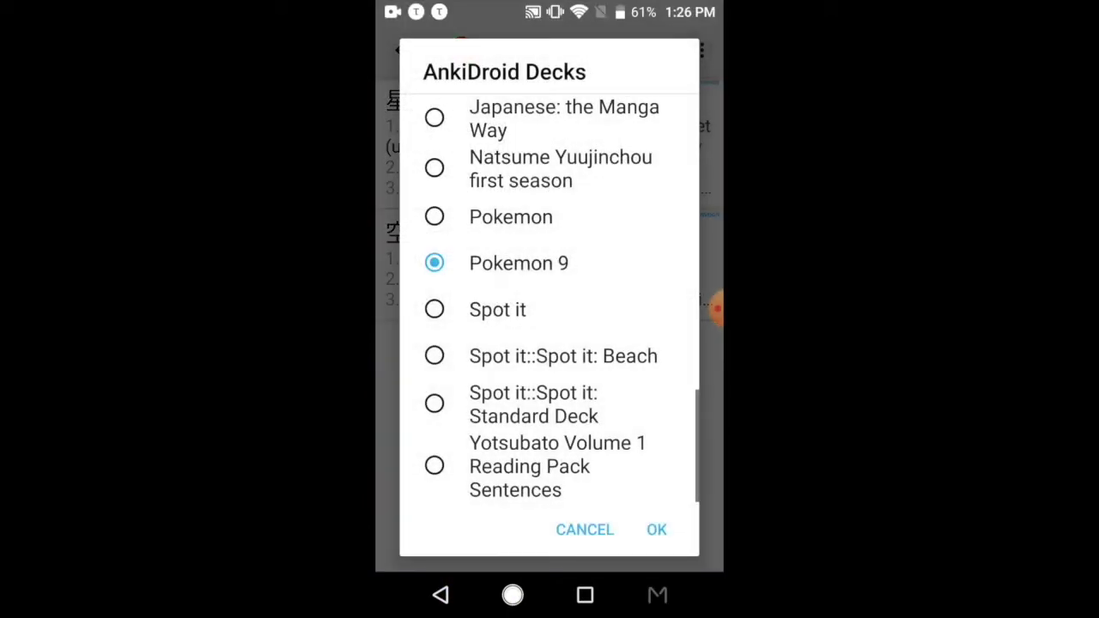
scroll(550, 301, "up", 10)
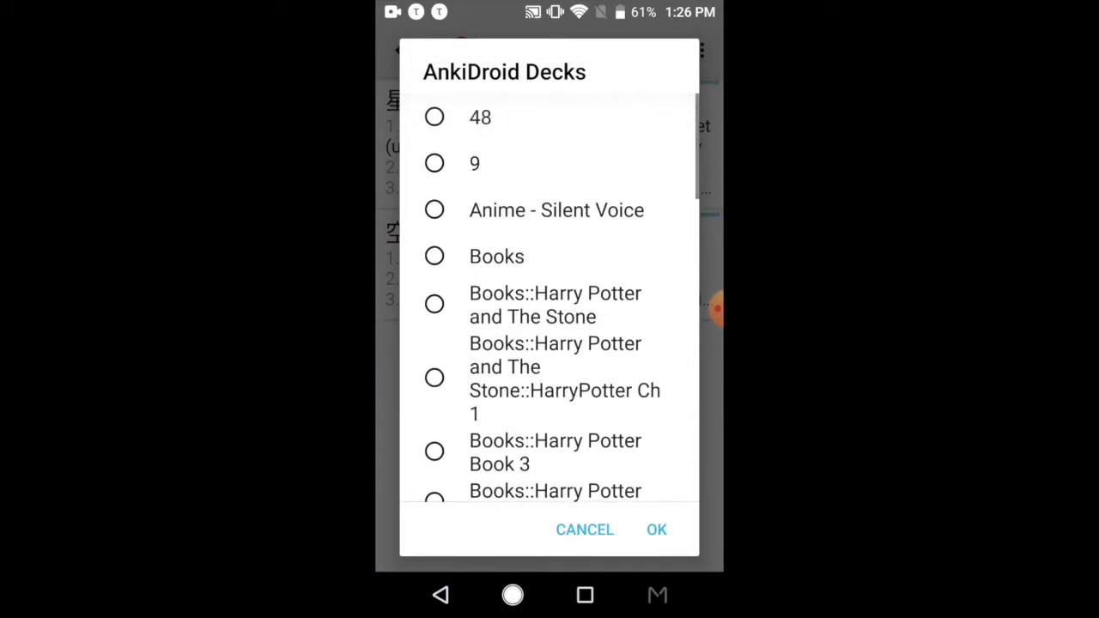
left_click(549, 164)
left_click(656, 529)
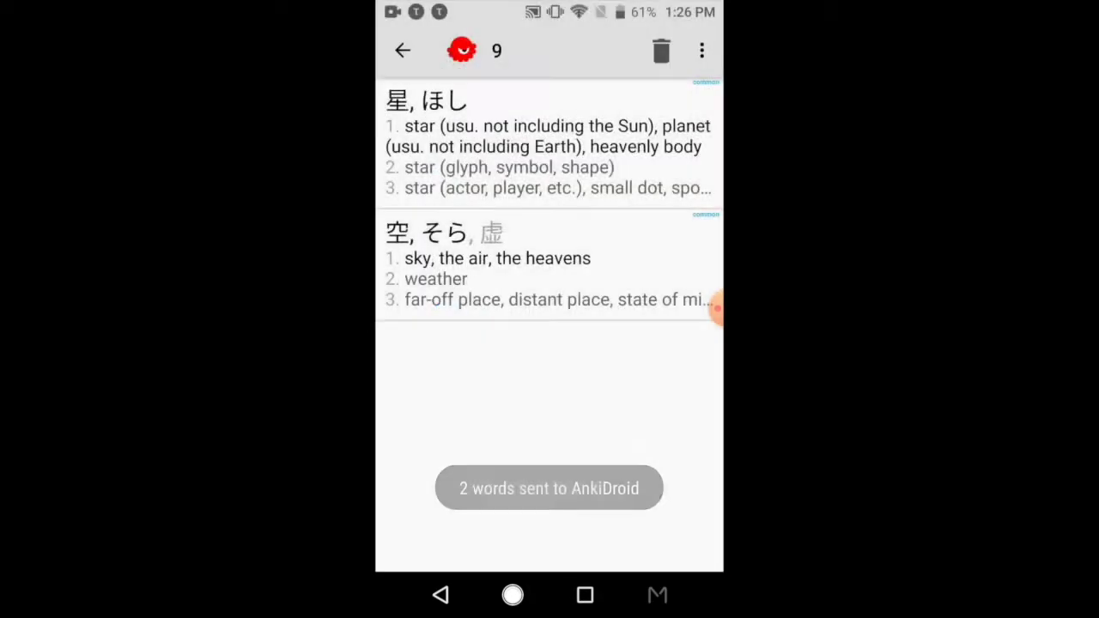
Switch to AnkiDroid and export the deck 9 as an apkg file without scheduling or media.
left_click(512, 594)
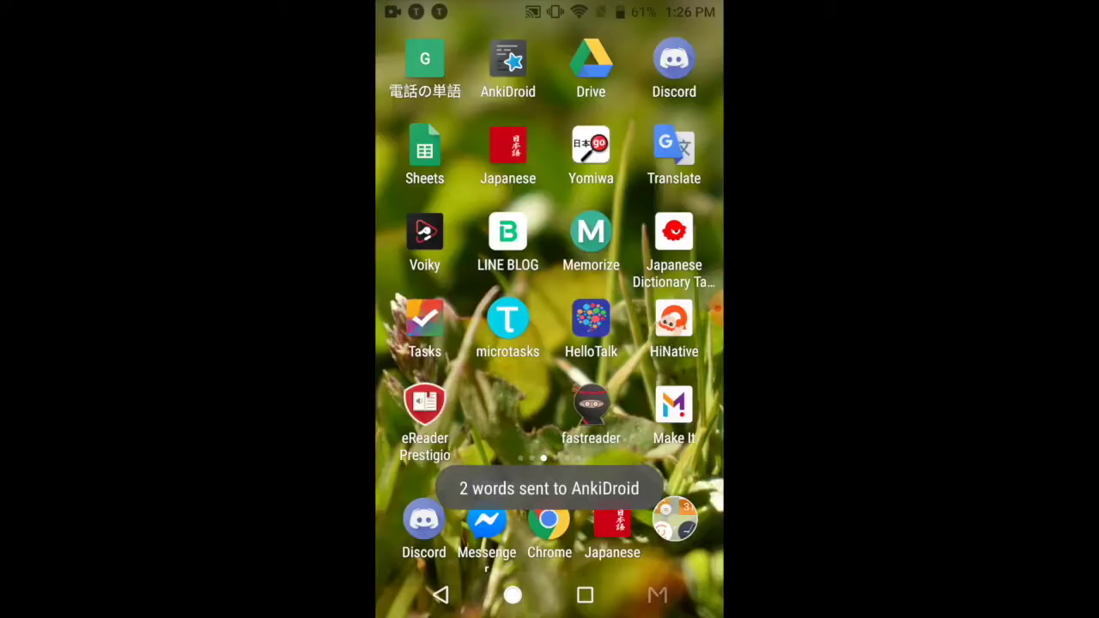
left_click(507, 54)
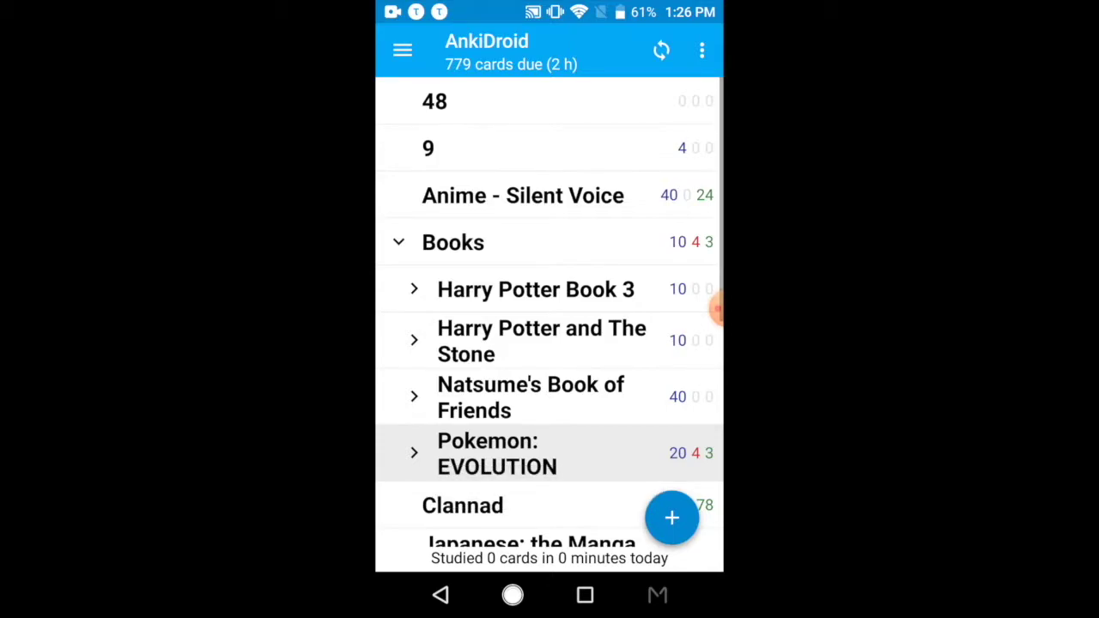
left_click(427, 147)
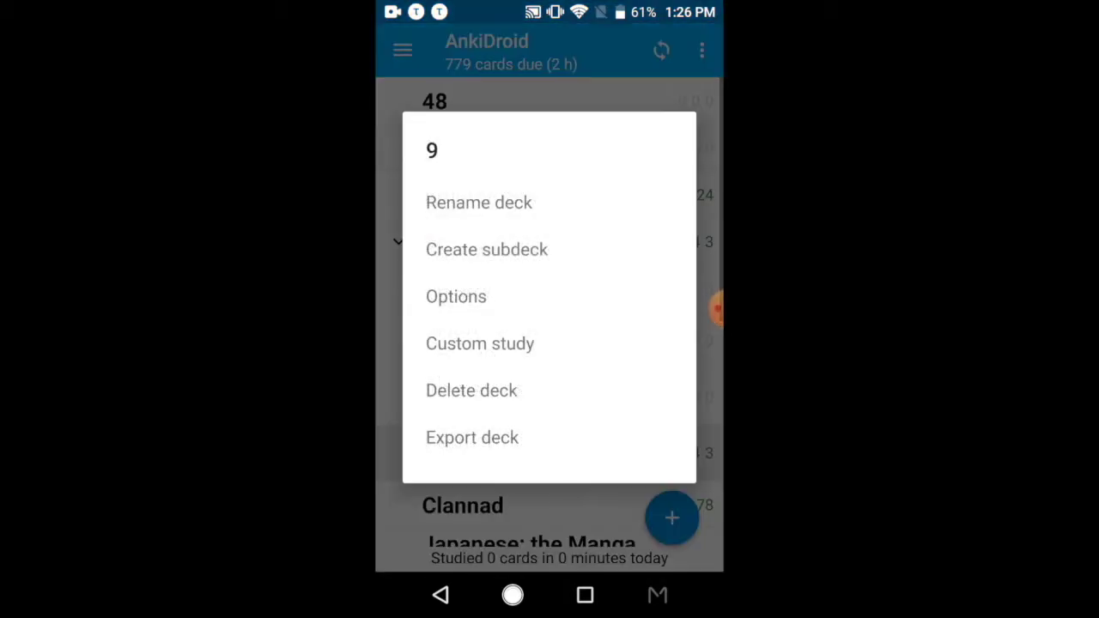
left_click(471, 436)
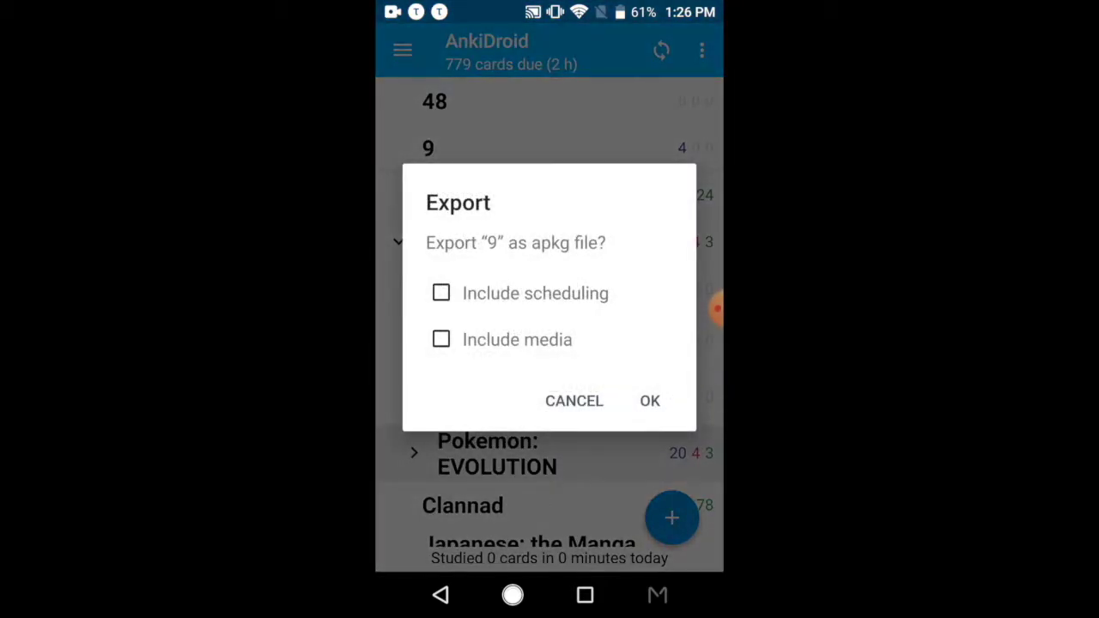
left_click(650, 400)
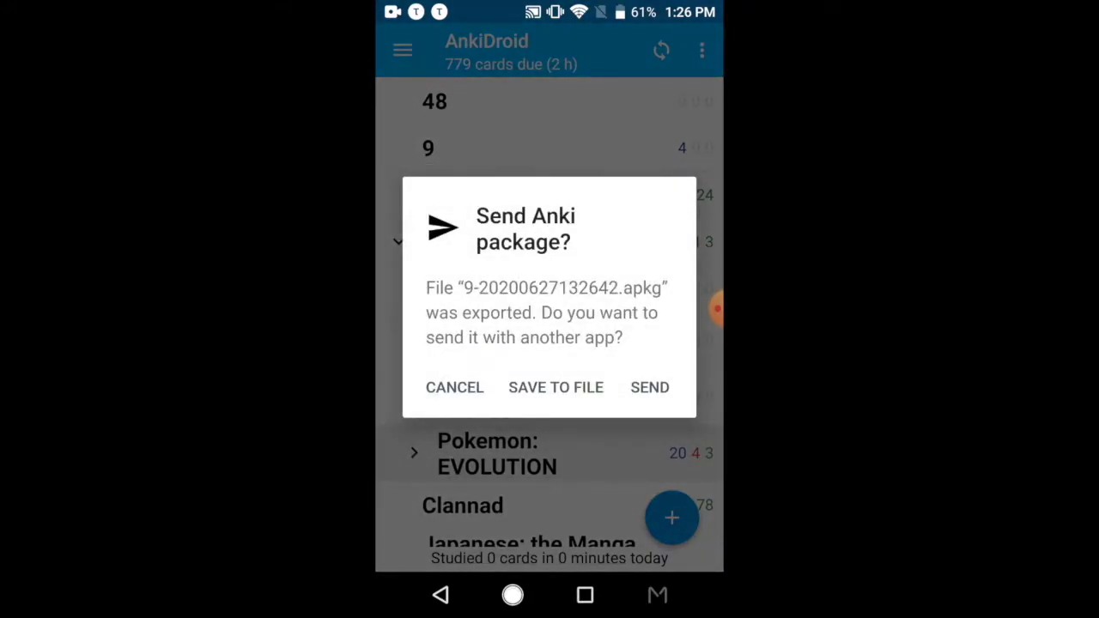
Send the exported Anki package to Google Drive, choosing a destination folder, and save it there.
left_click(650, 387)
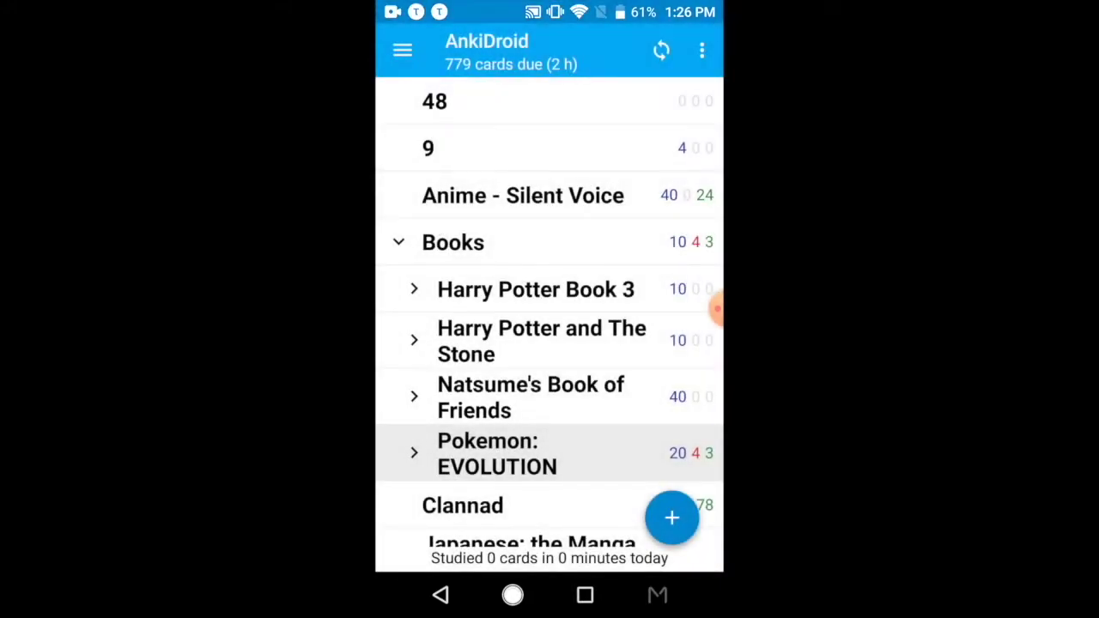
scroll(549, 182, "down", 1)
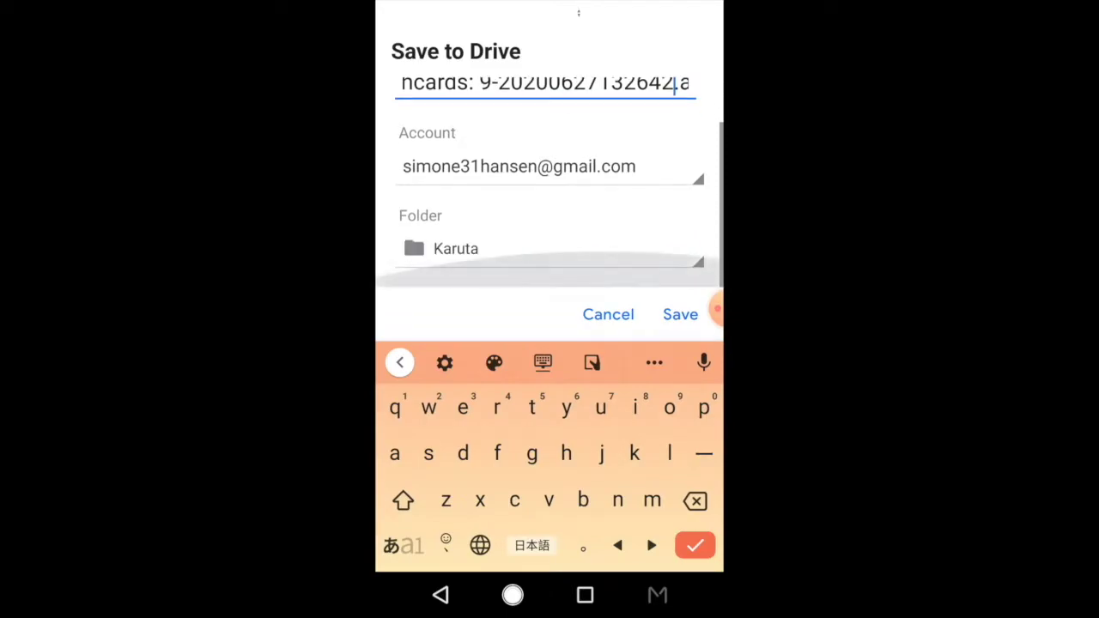
scroll(550, 182, "up", 1)
scroll(550, 182, "down", 1)
left_click(549, 249)
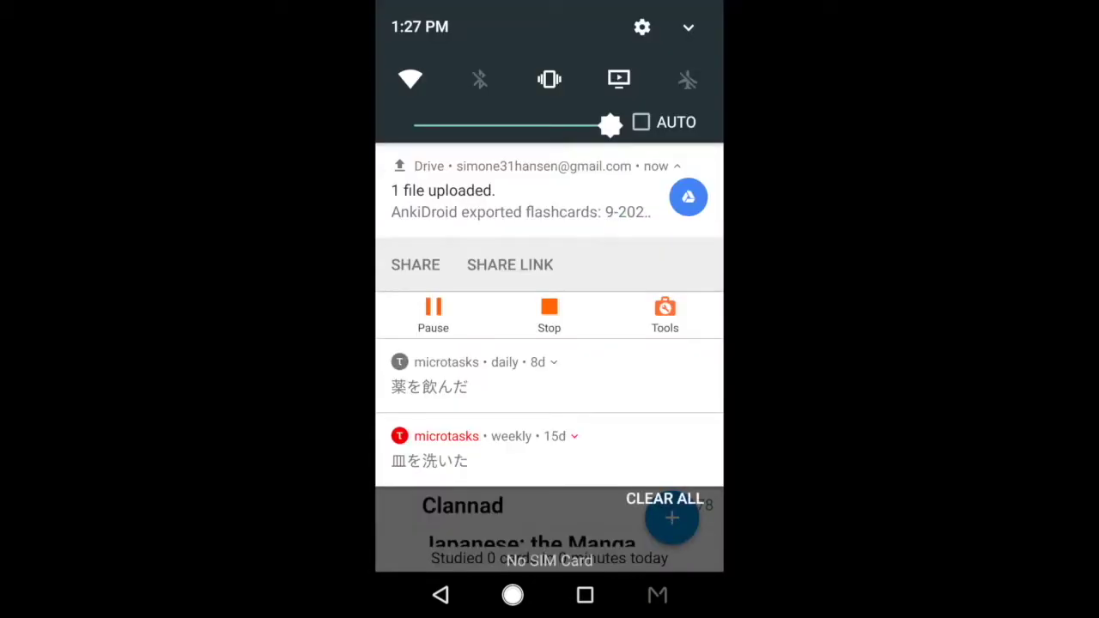
left_click(513, 594)
mouse_move(661, 344)
left_mouse_down()
mouse_move(423, 344)
mouse_move(661, 343)
left_mouse_up()
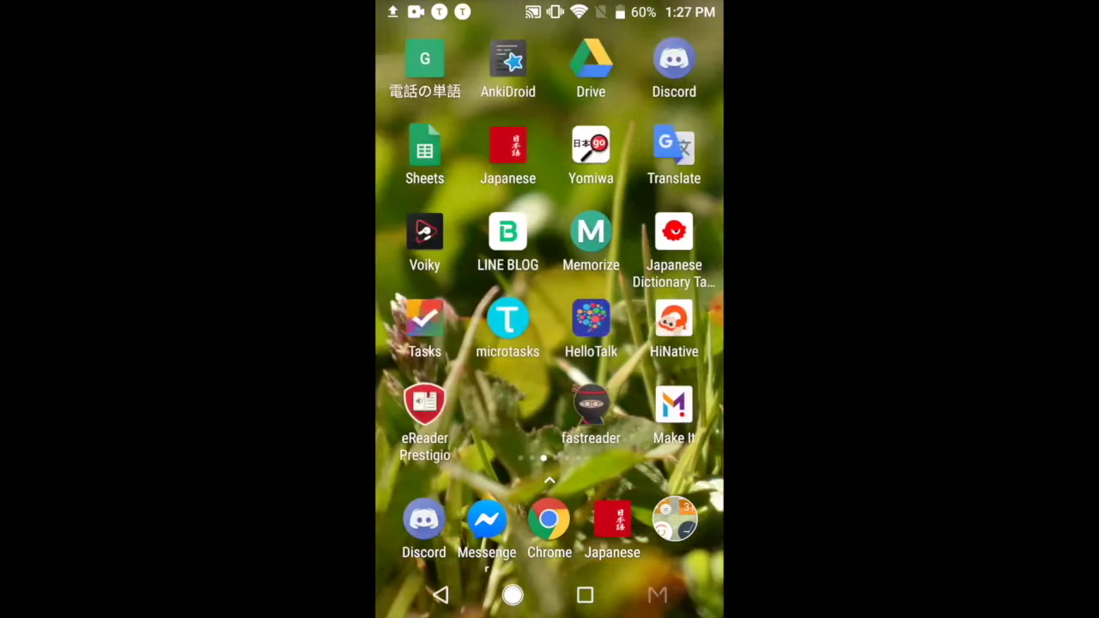
left_click_drag(550, 8, 549, 386)
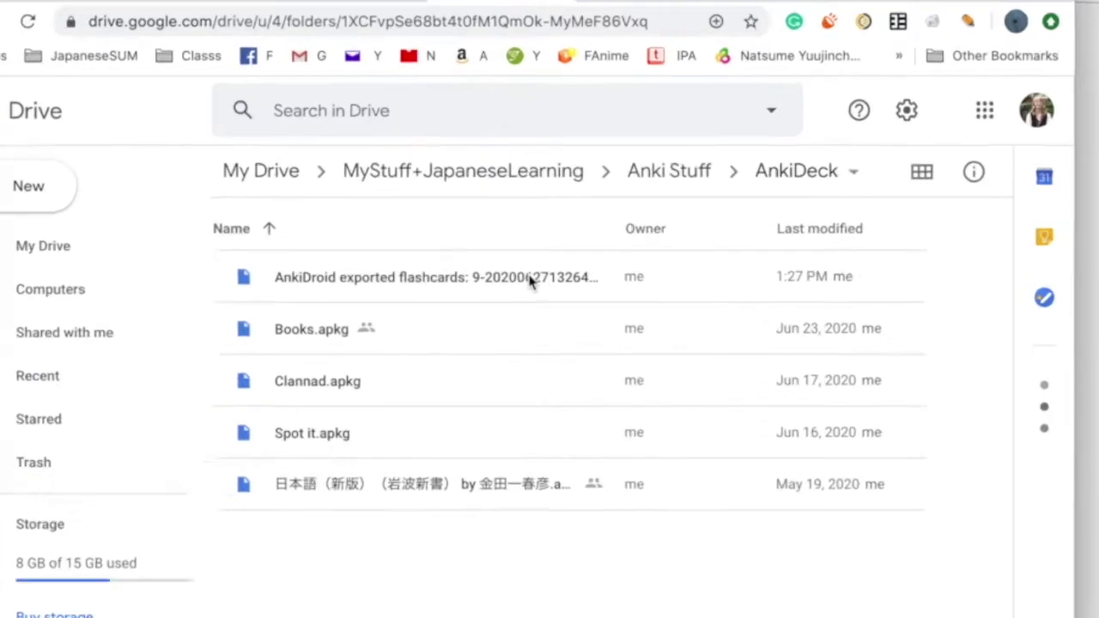
Download the AnkiDroid export of deck 9 from the AnkiDeck folder in Google Drive and import it into desktop Anki.
left_click(571, 290)
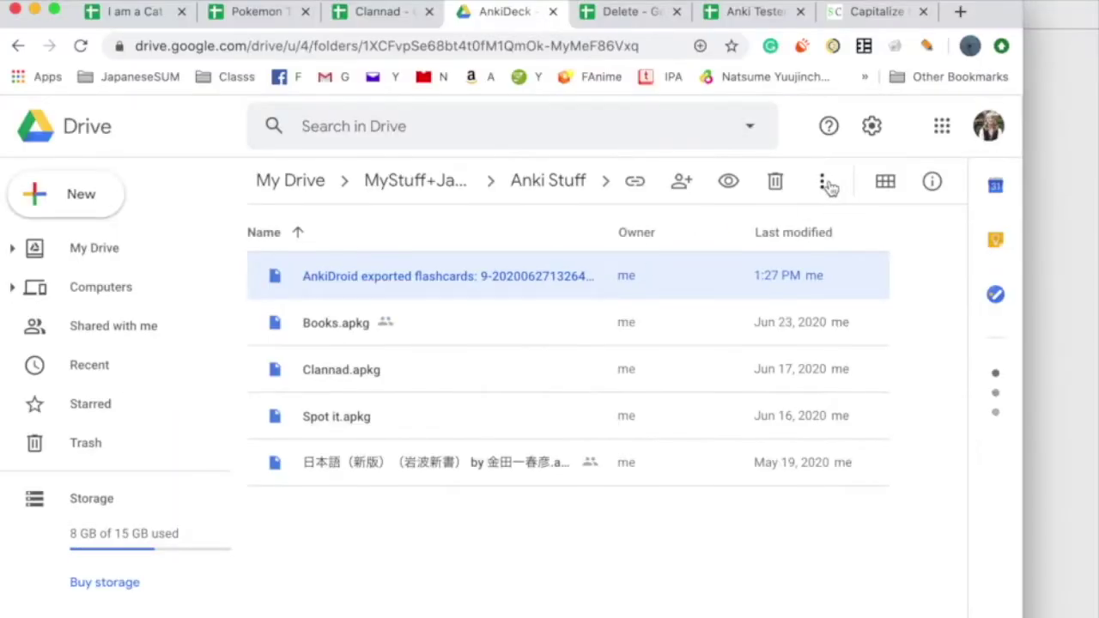
left_click(824, 183)
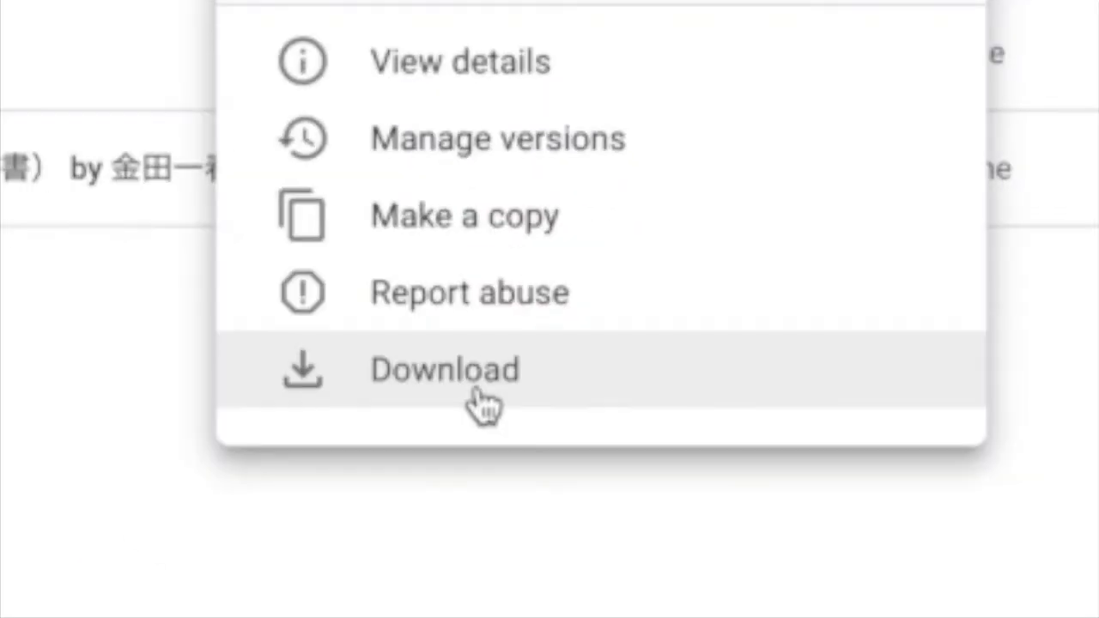
left_click(477, 391)
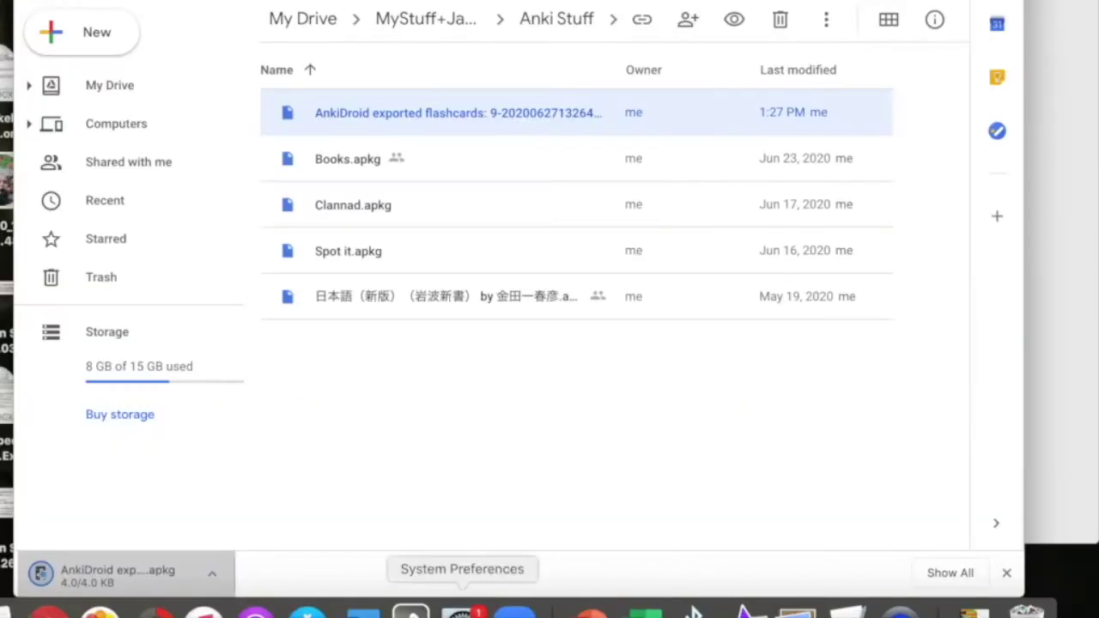
left_click(54, 611)
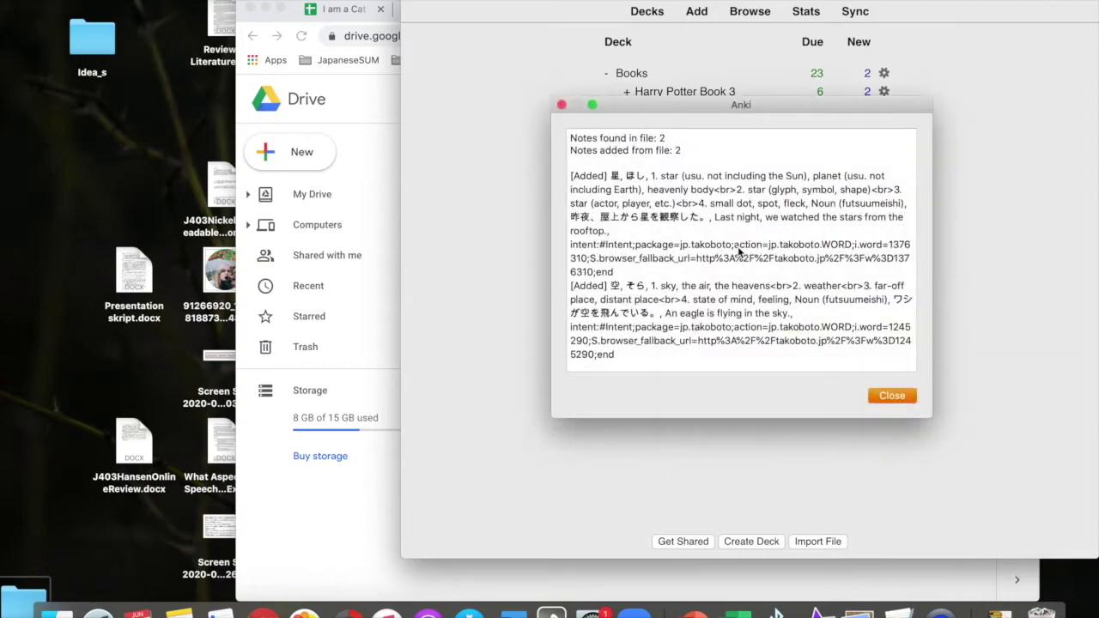
left_click(892, 396)
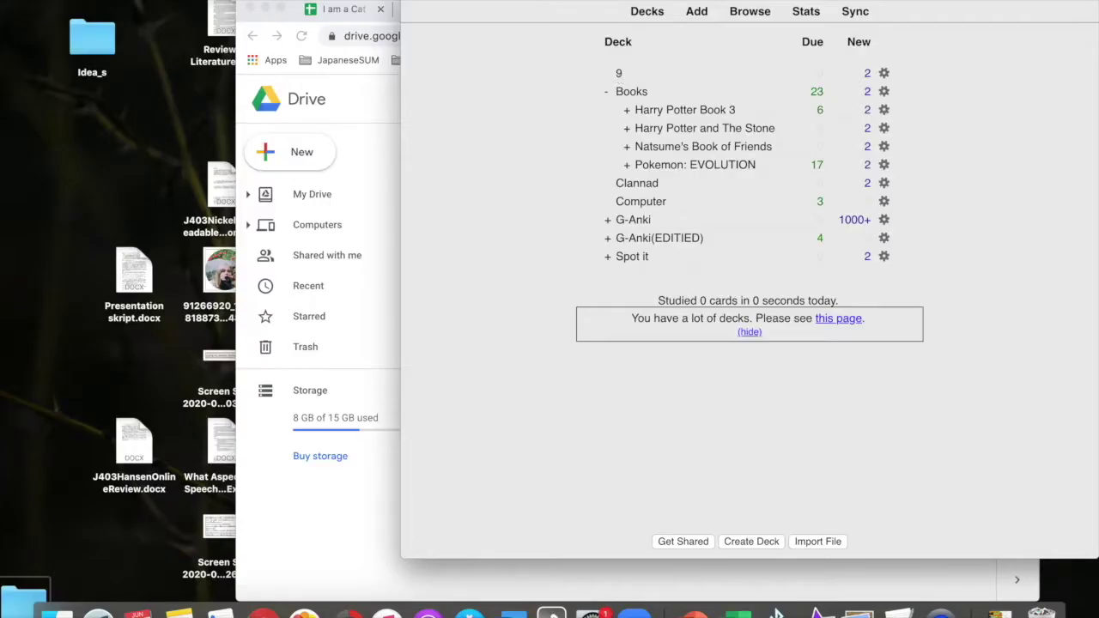
Inspect the installed Anki add-ons and open the add-on page of Export Cards As Text V211.
left_click(192, 0)
mouse_move(155, 0)
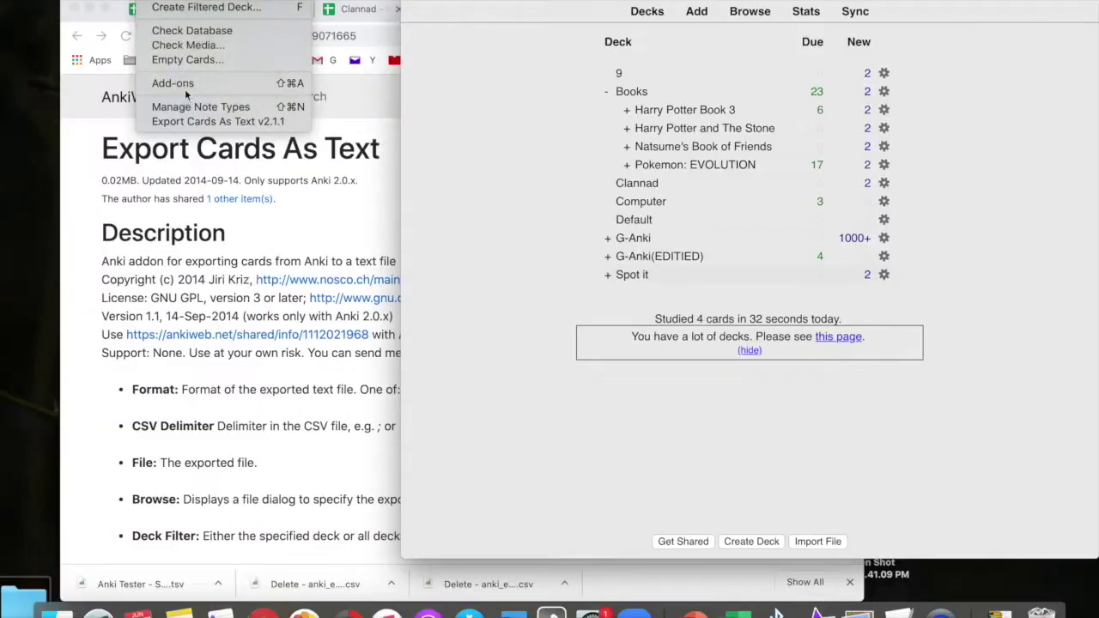
left_click(184, 83)
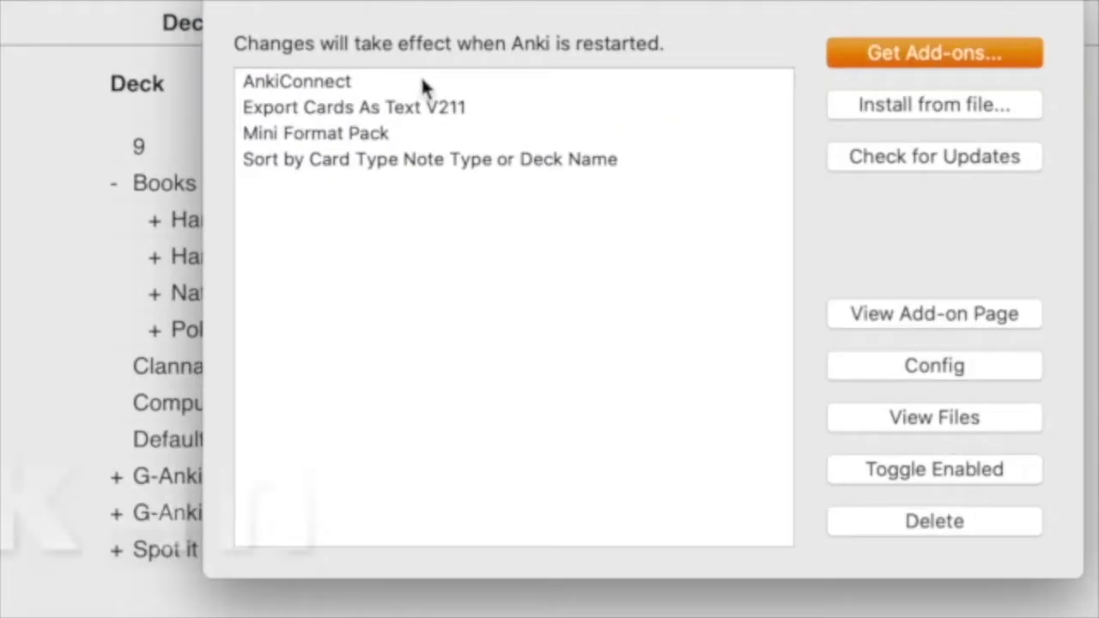
left_click(755, 45)
left_click(754, 54)
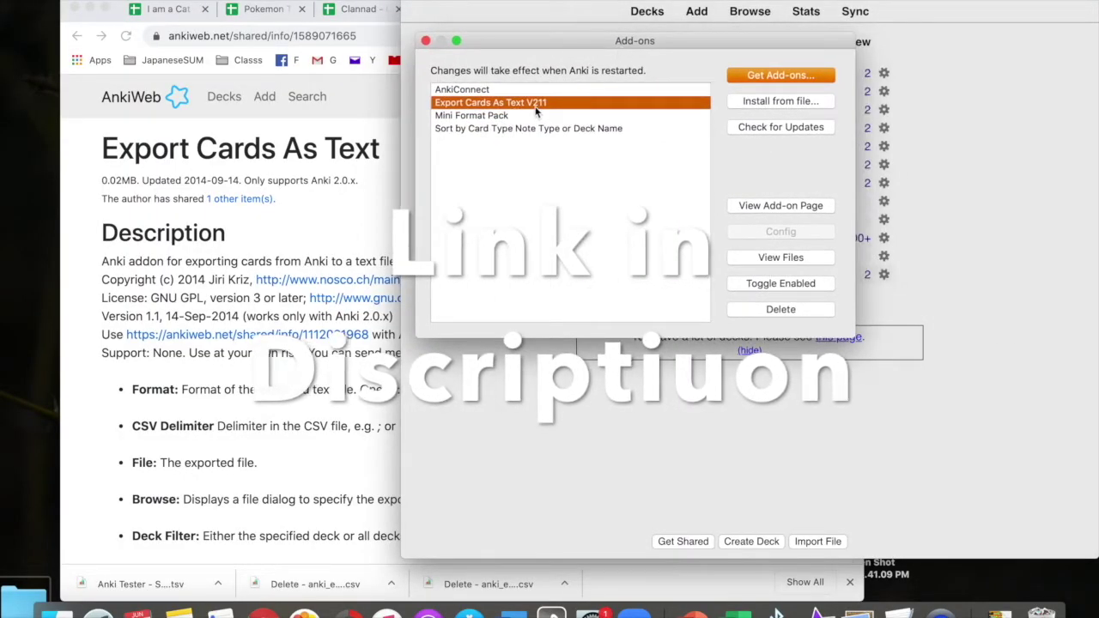
double_click(544, 103)
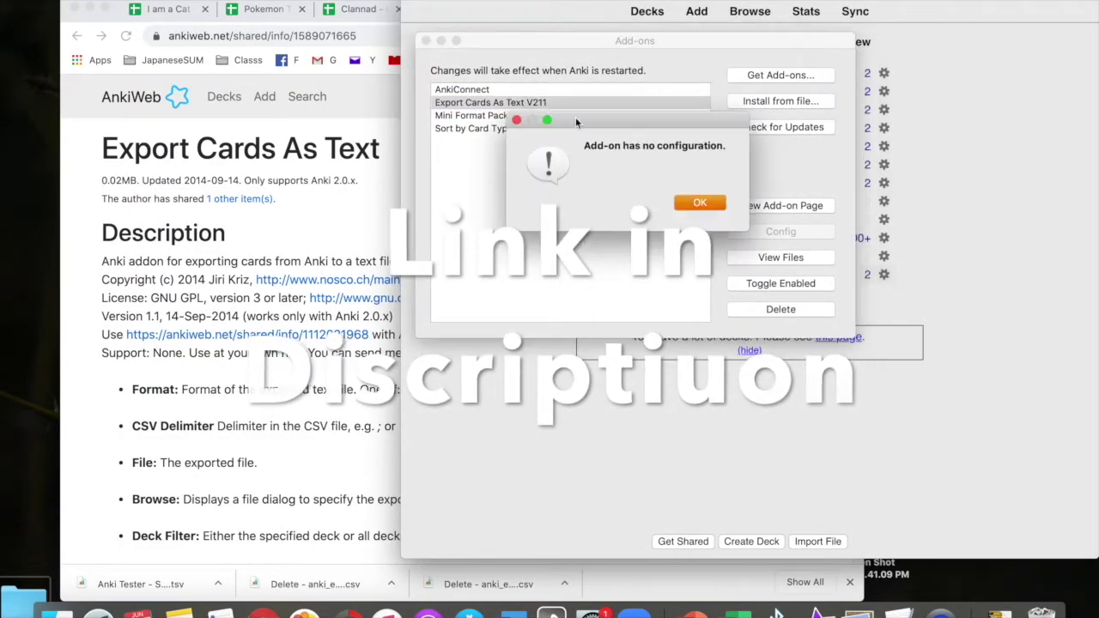
key("Return")
left_click(802, 205)
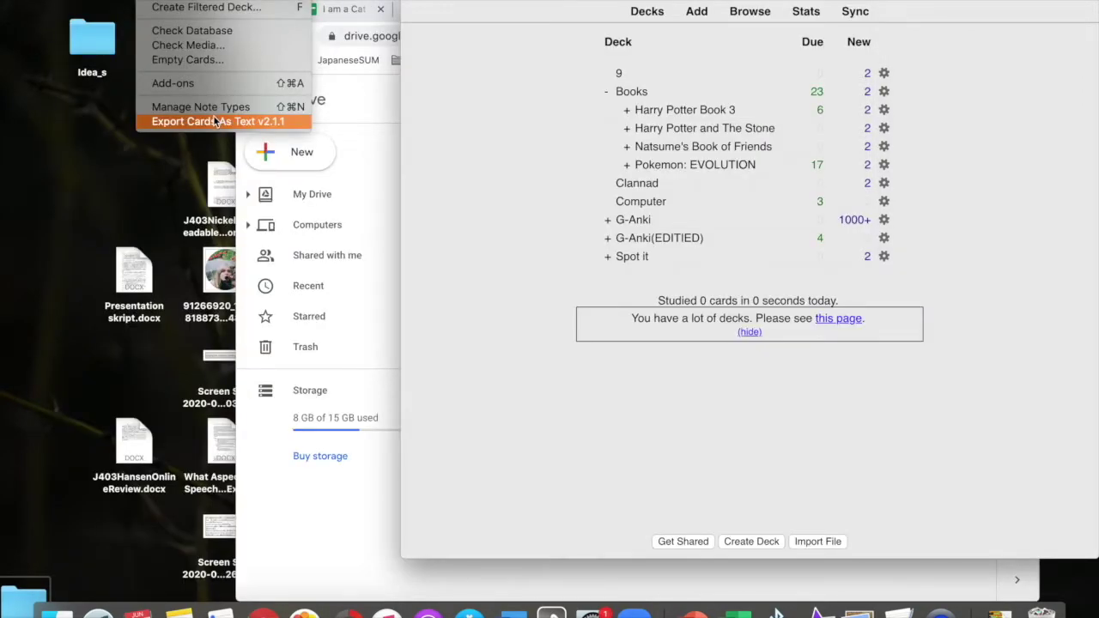
Start Export Cards As Text for deck 9 in CSV format, excluding reverse cards.
left_click(215, 121)
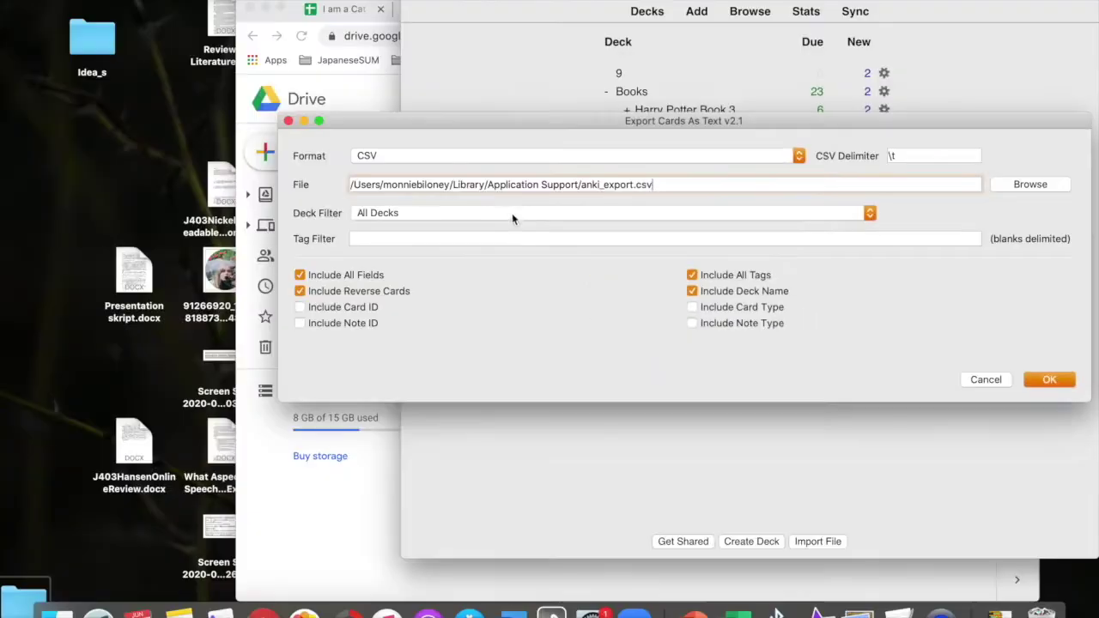
left_click(511, 214)
left_click(514, 14)
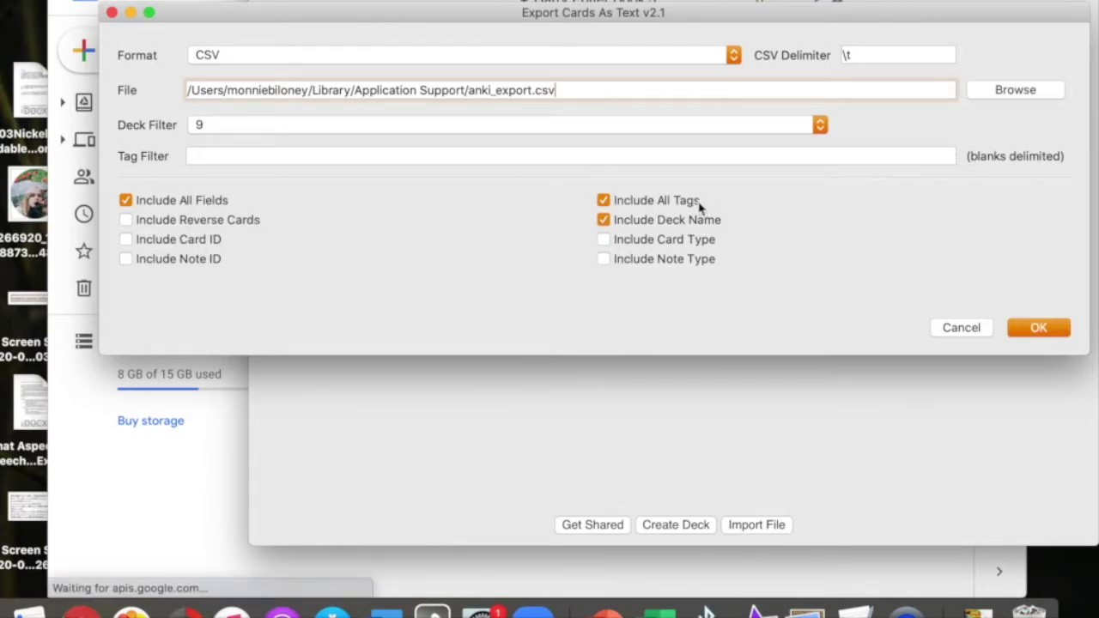
Set the export destination to anki_export.csv on the Desktop and run the export.
left_click(1034, 94)
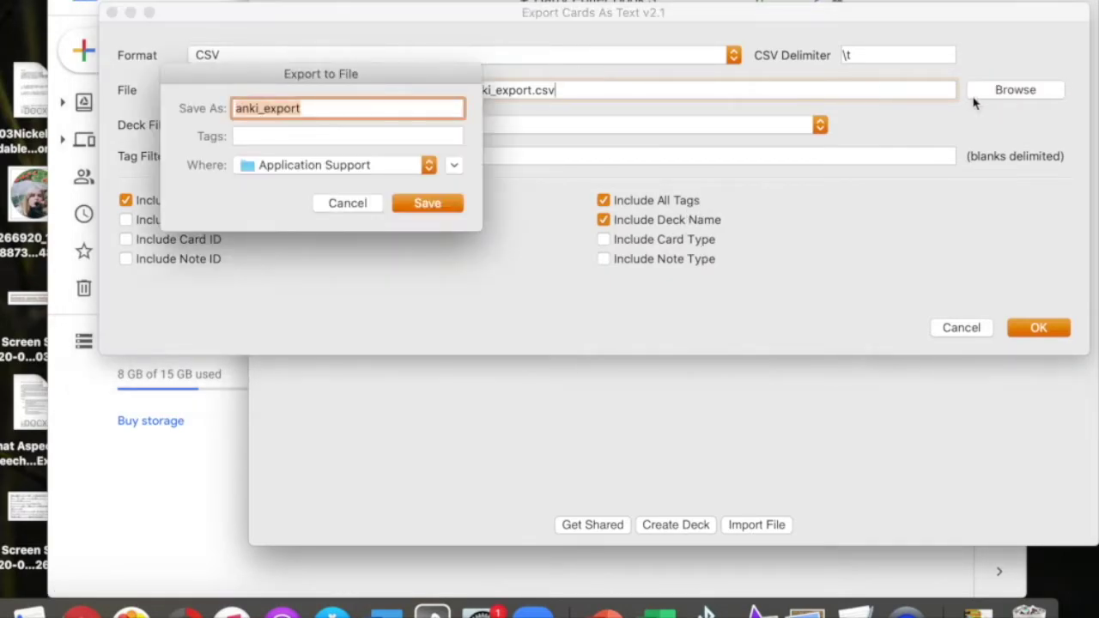
left_click(316, 170)
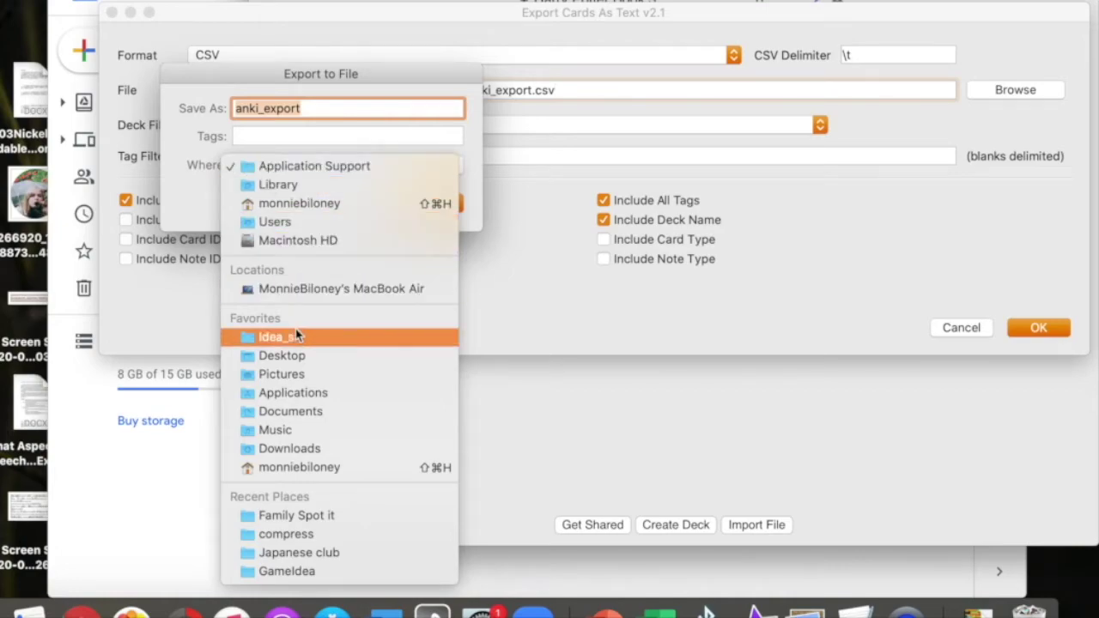
left_click(293, 356)
left_click(448, 203)
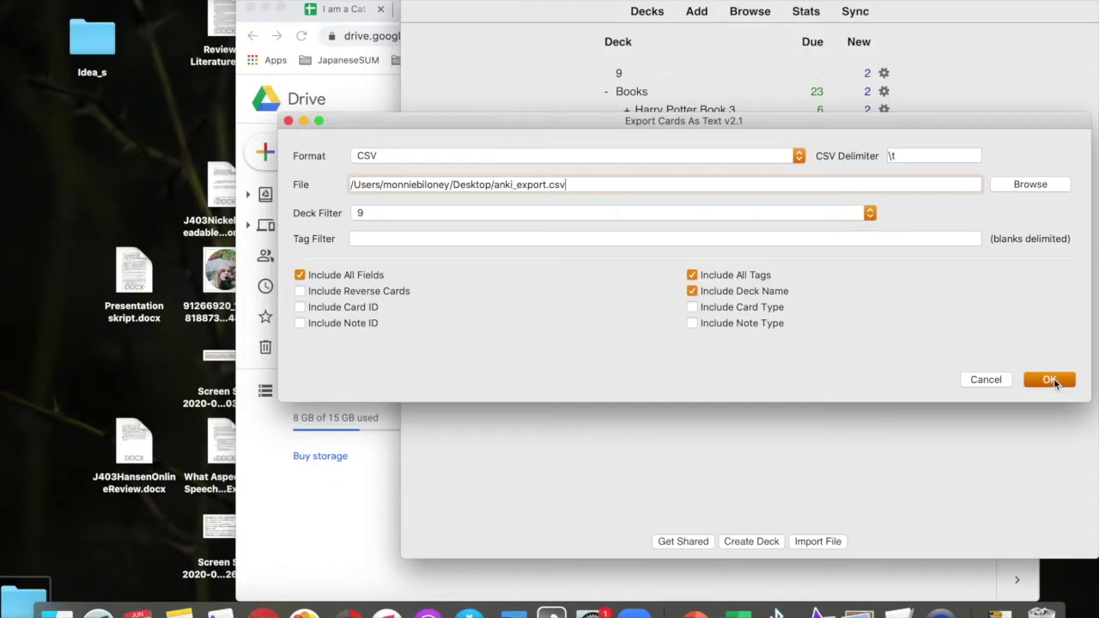
left_click(1040, 328)
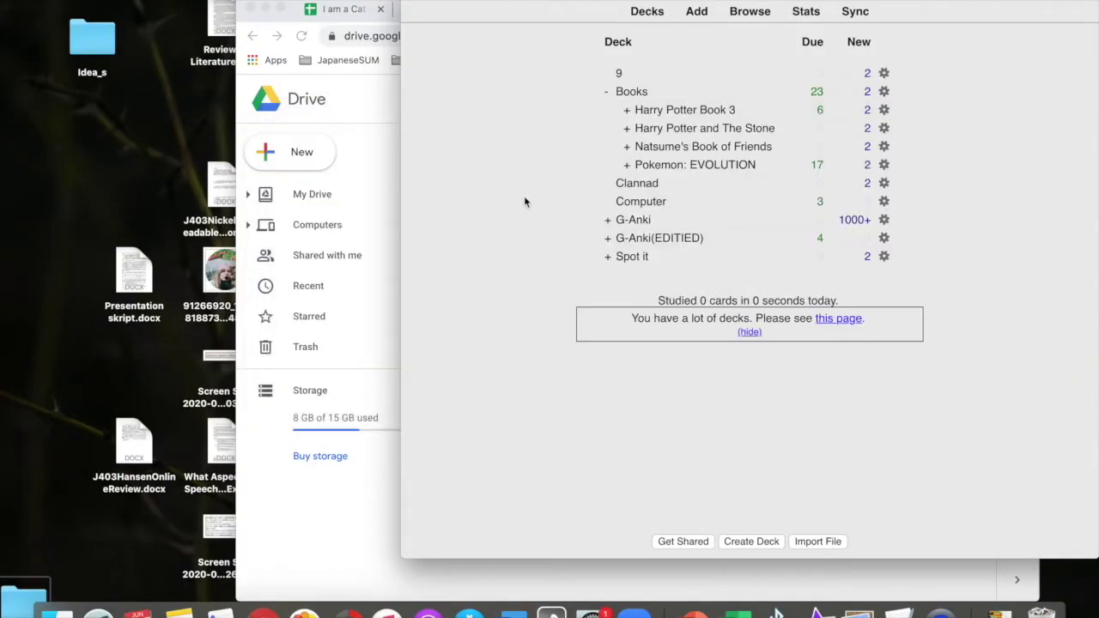
Switch to Chrome and start a file import in the Google Sheets spreadsheet named Delete.
left_click(333, 122)
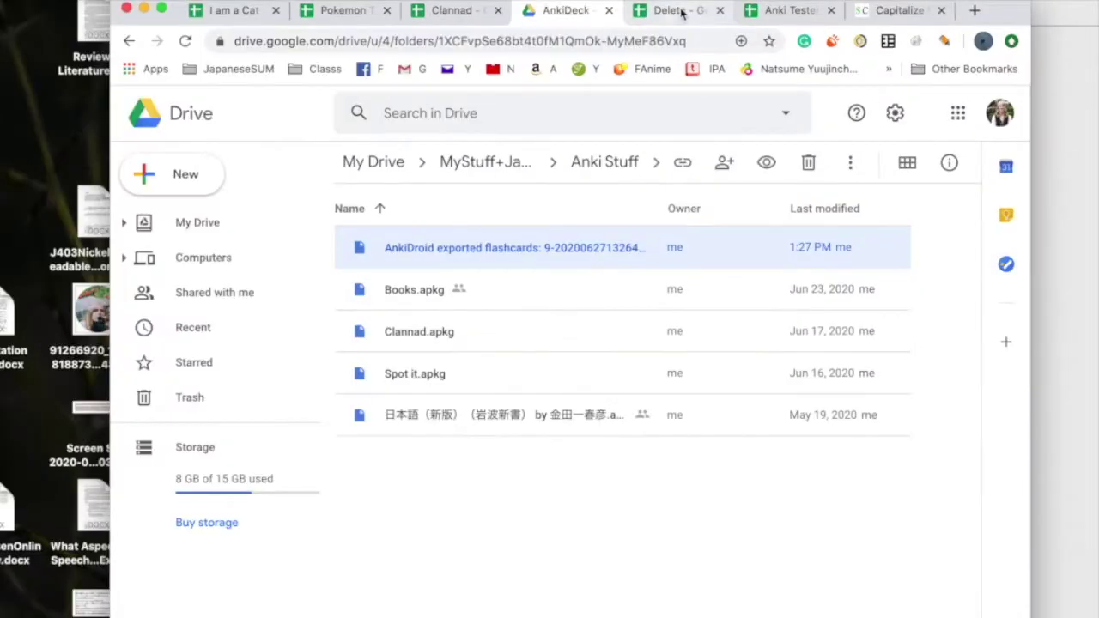
left_click(733, 11)
left_click(194, 129)
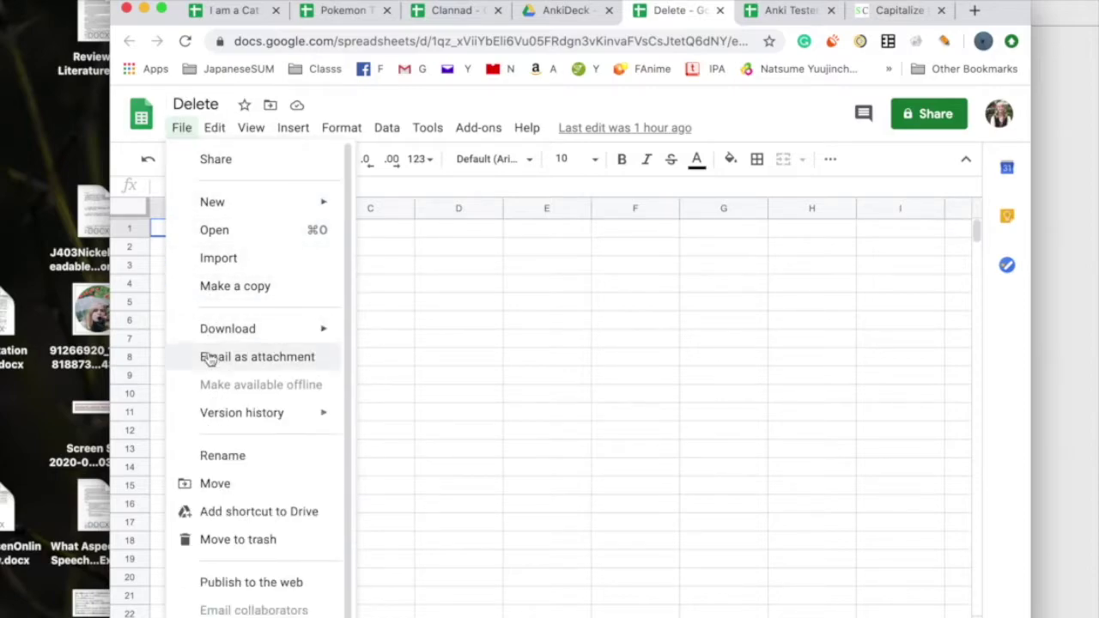
left_click(221, 256)
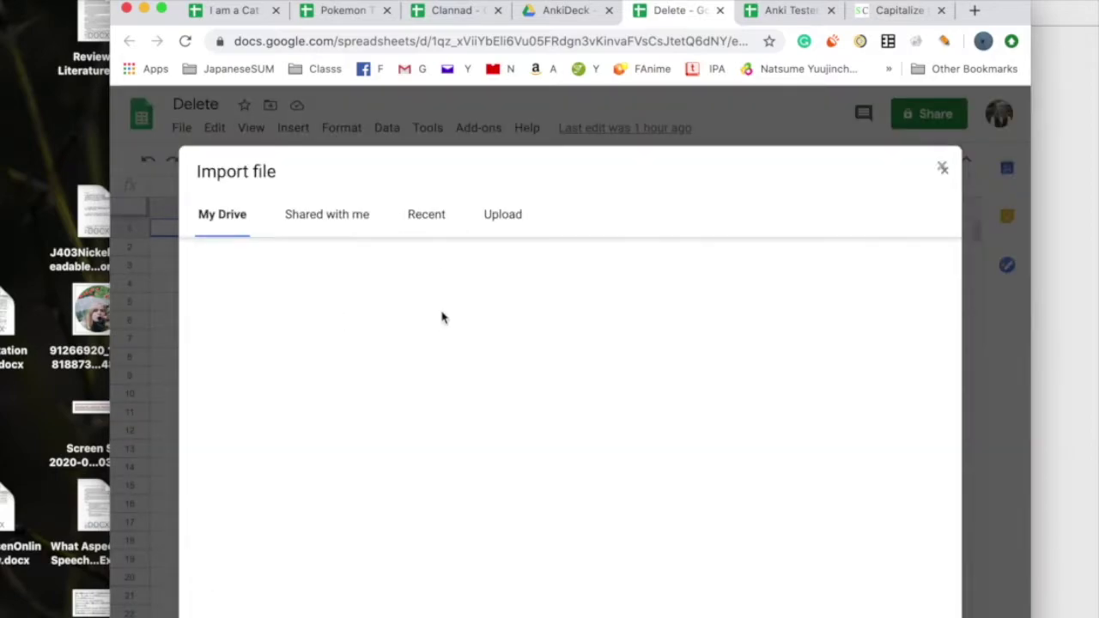
Upload anki_export.csv from the Desktop and import its data with the Replace spreadsheet option.
left_click(502, 216)
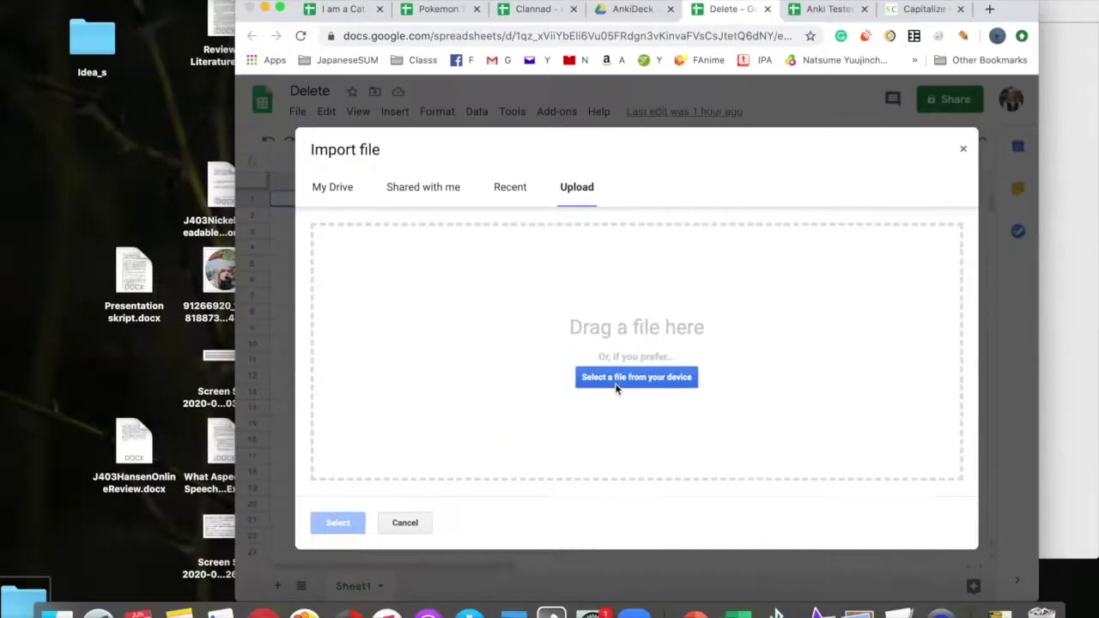
left_click(545, 439)
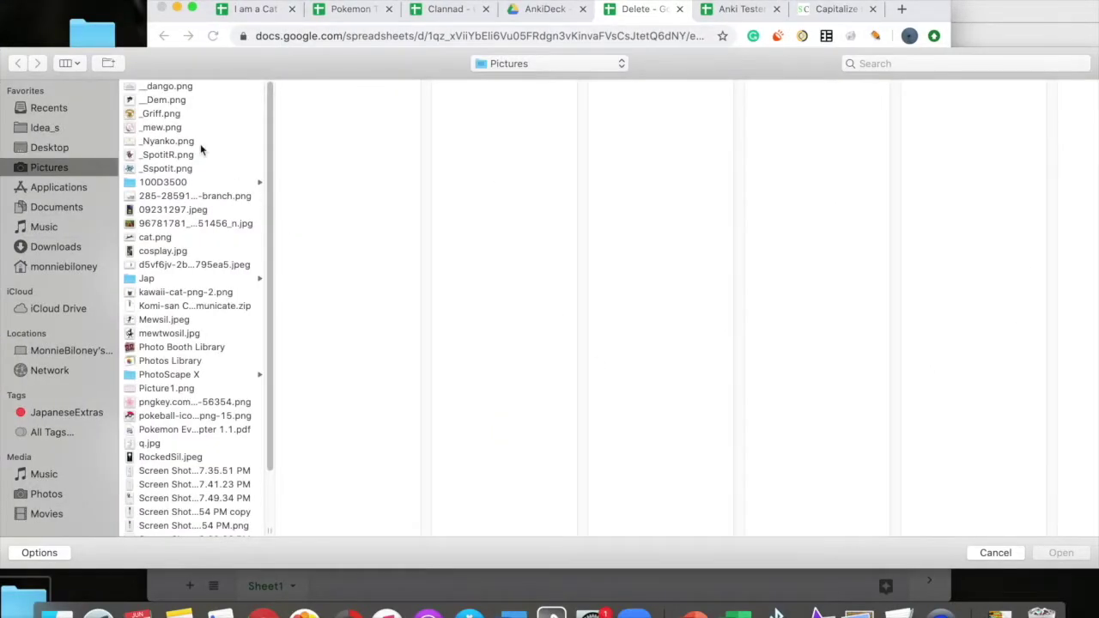
left_click(69, 149)
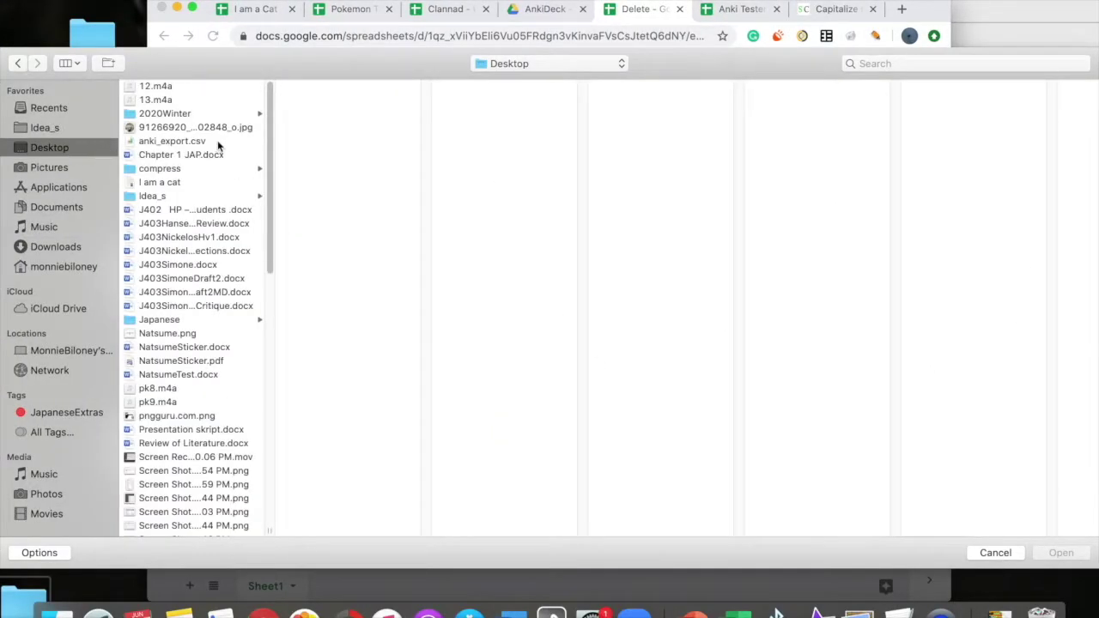
left_click(253, 141)
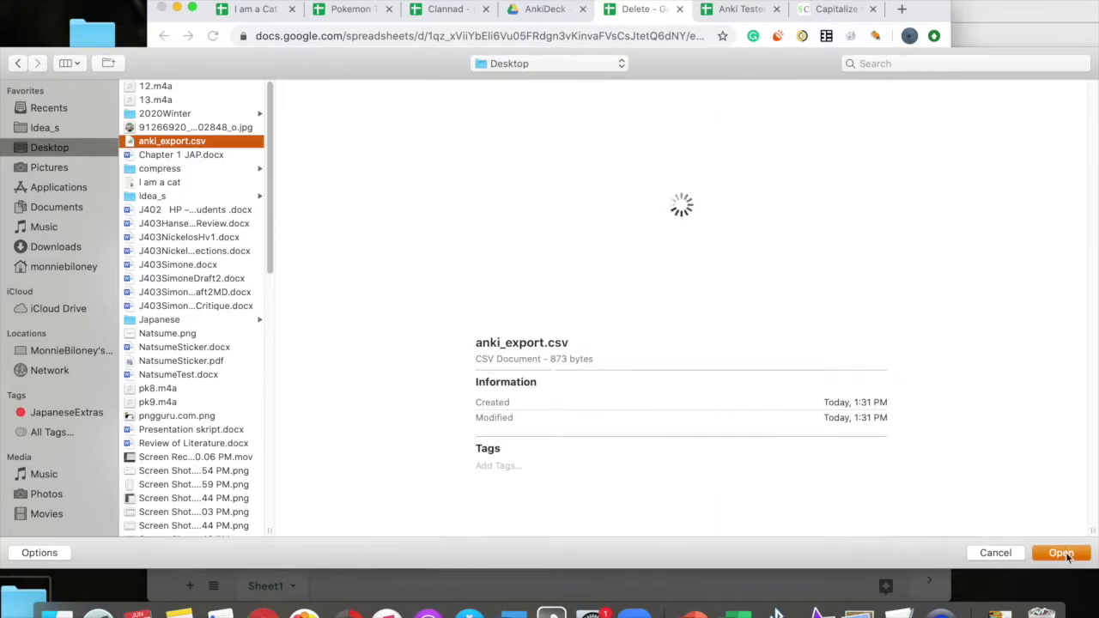
left_click(1062, 554)
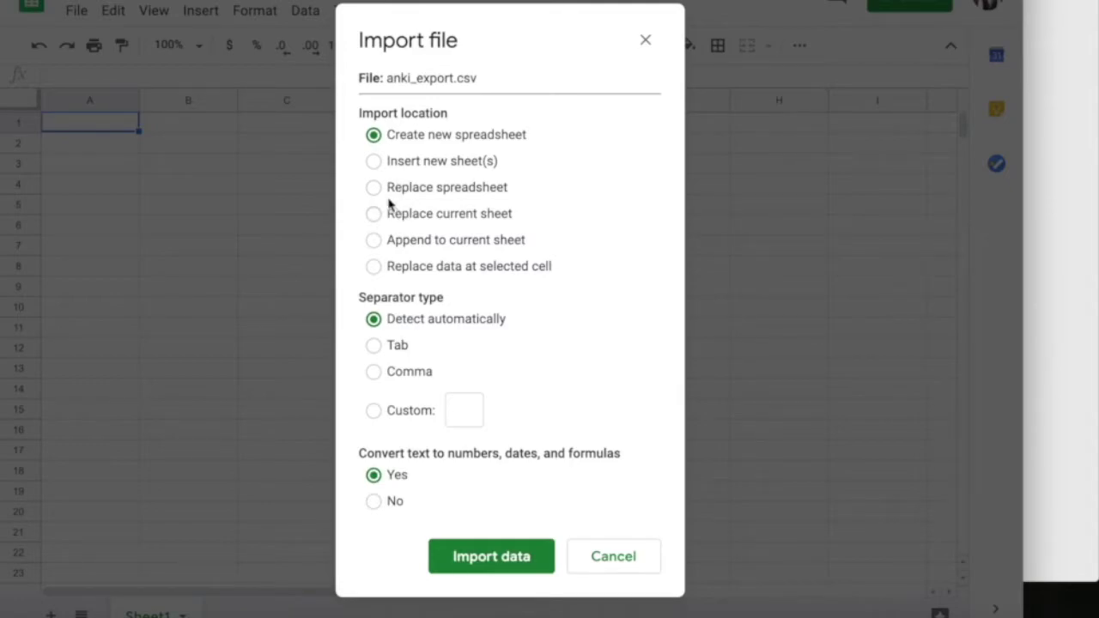
left_click(373, 189)
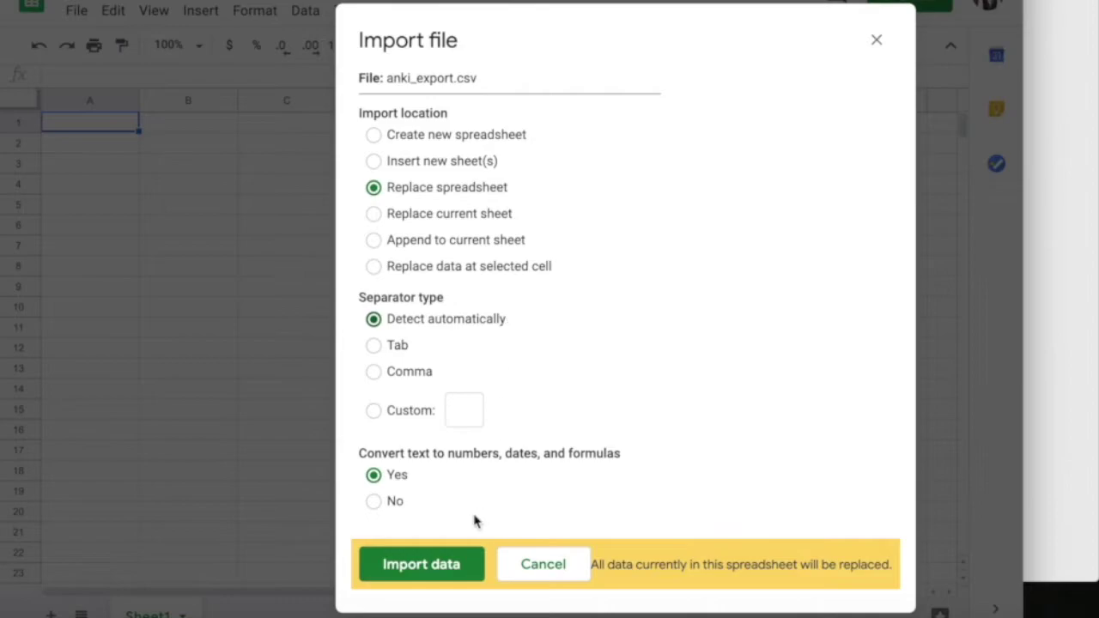
left_click(440, 559)
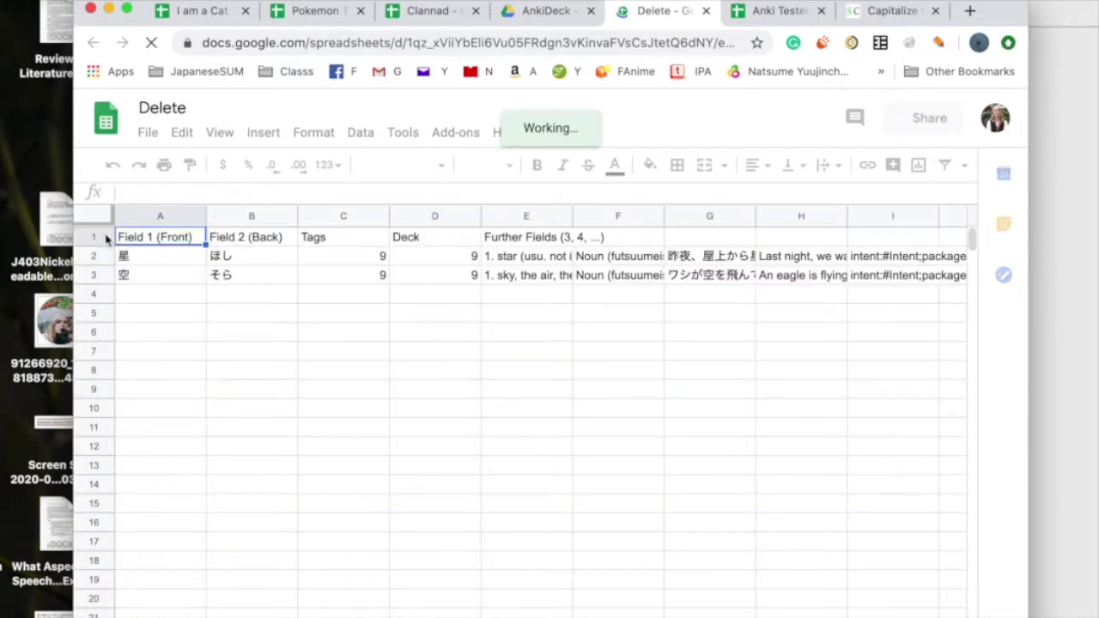
Delete header row 1 from the imported sheet.
left_click(150, 258)
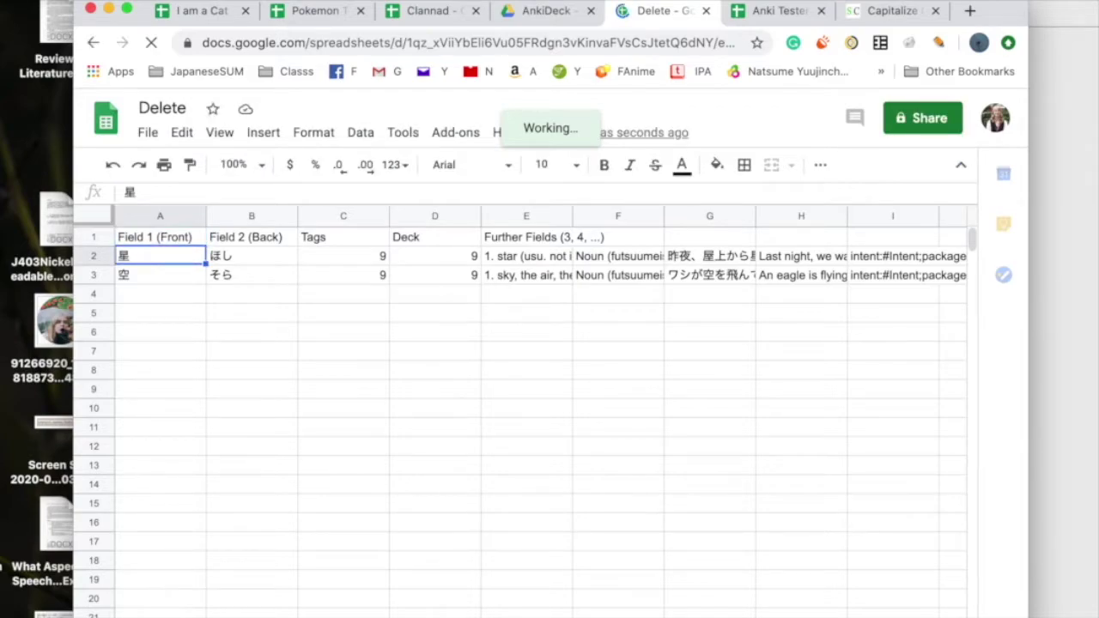
left_click(93, 236)
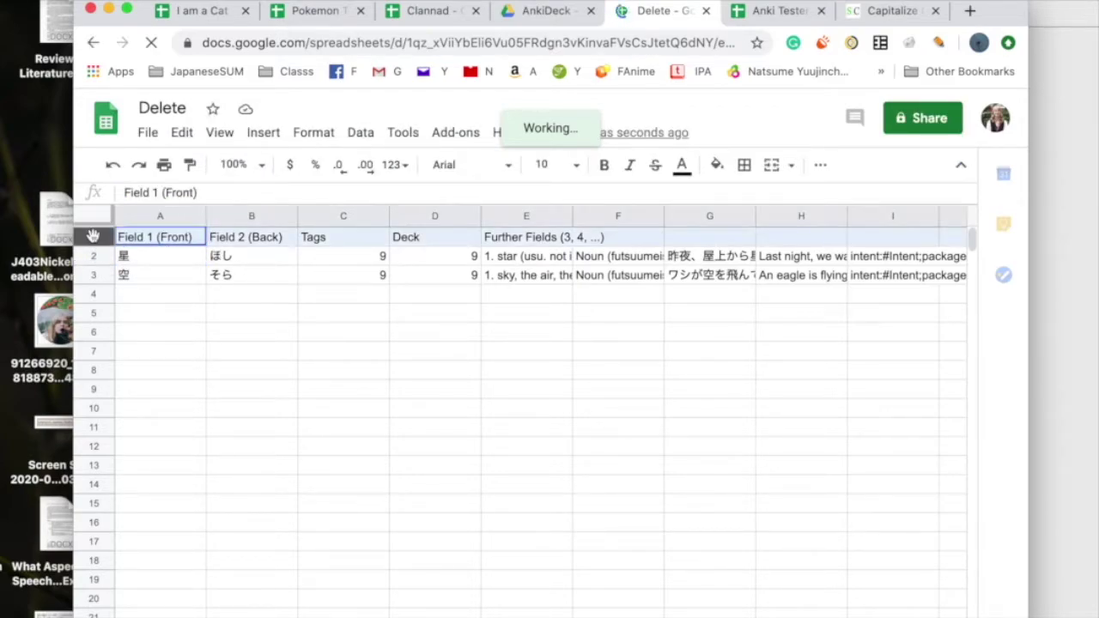
left_click(182, 135)
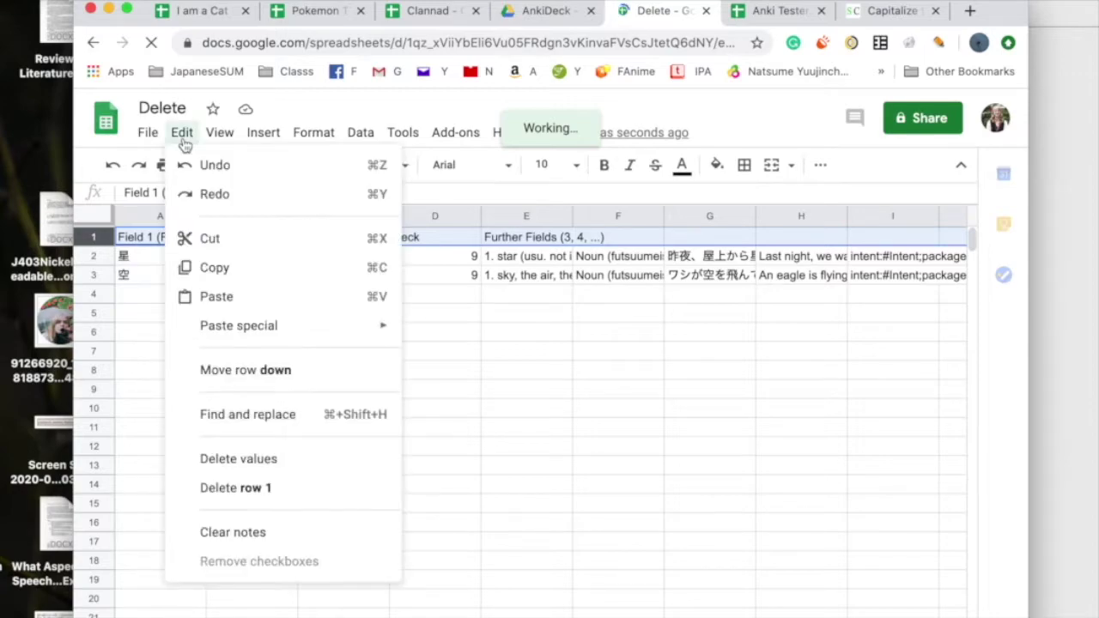
left_click(244, 489)
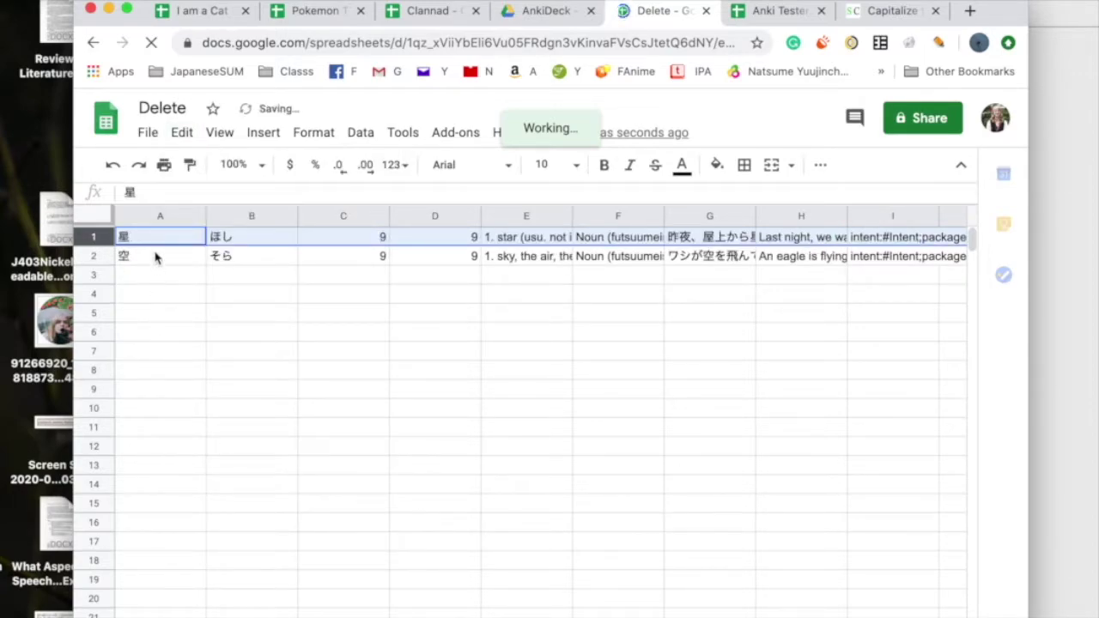
Copy the kanji 星 and 空 from A1:A2 of the Delete spreadsheet into A2:A3 of the Anki Tester spreadsheet.
left_click_drag(146, 240, 144, 260)
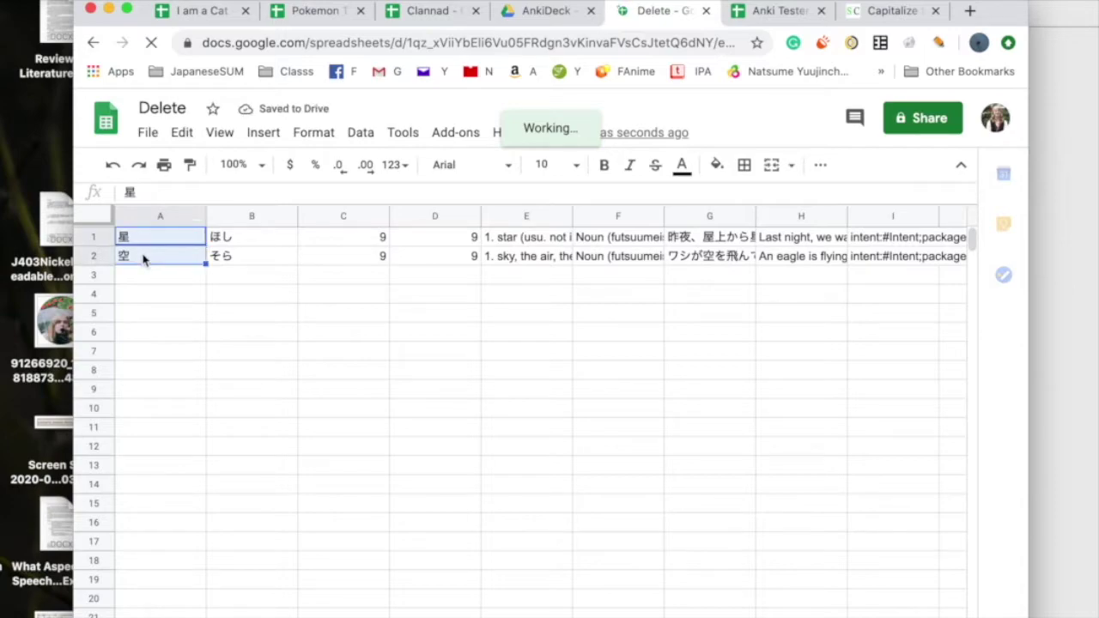
left_click(775, 12)
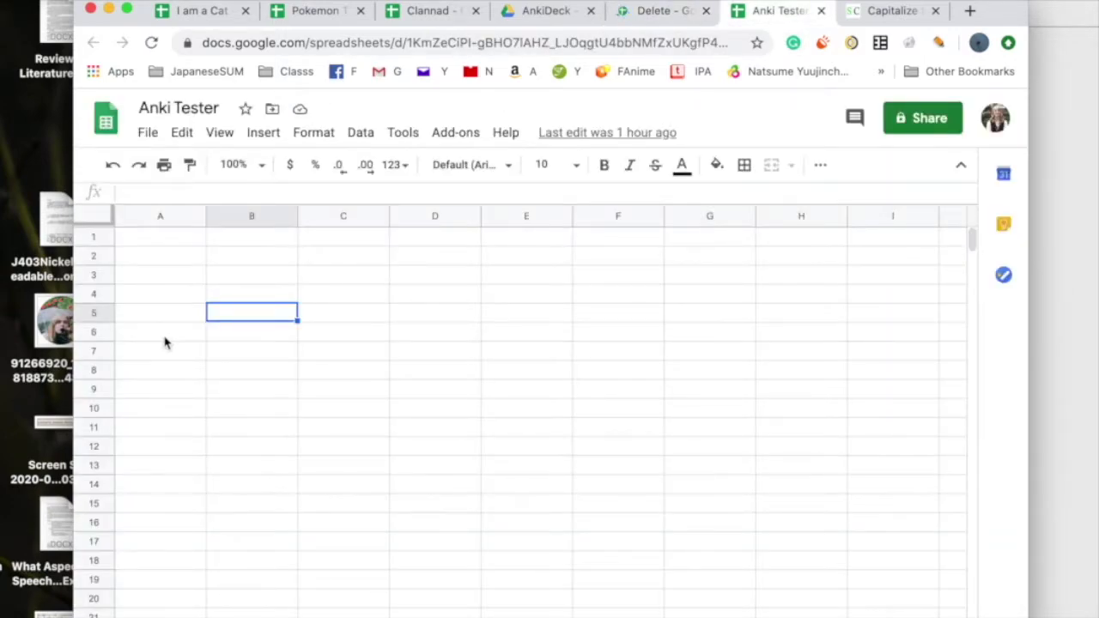
left_click(166, 258)
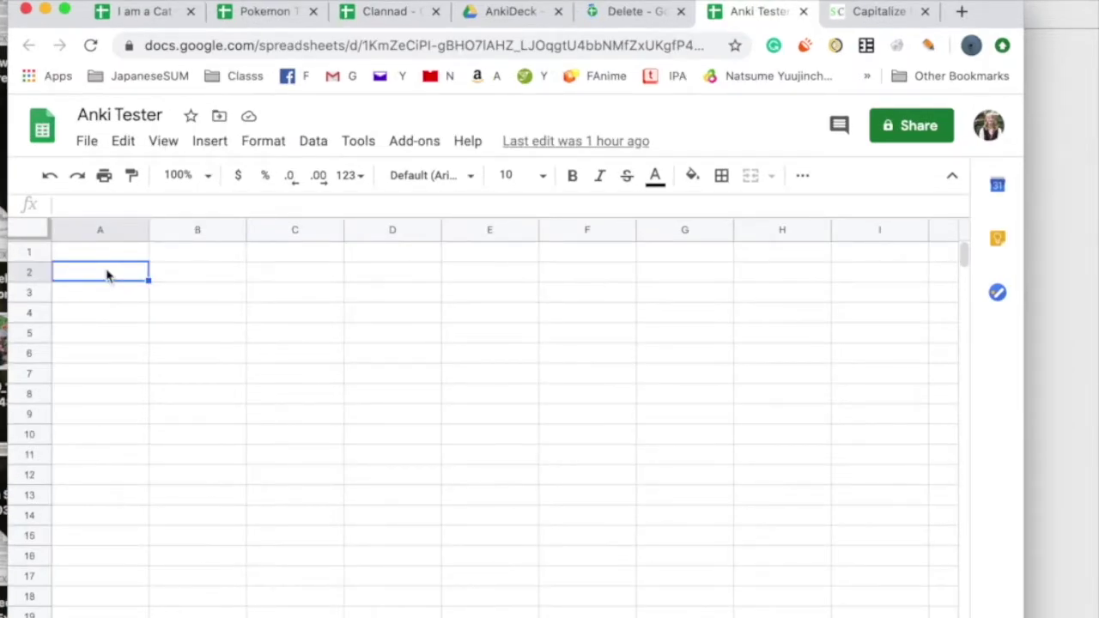
type("星 空")
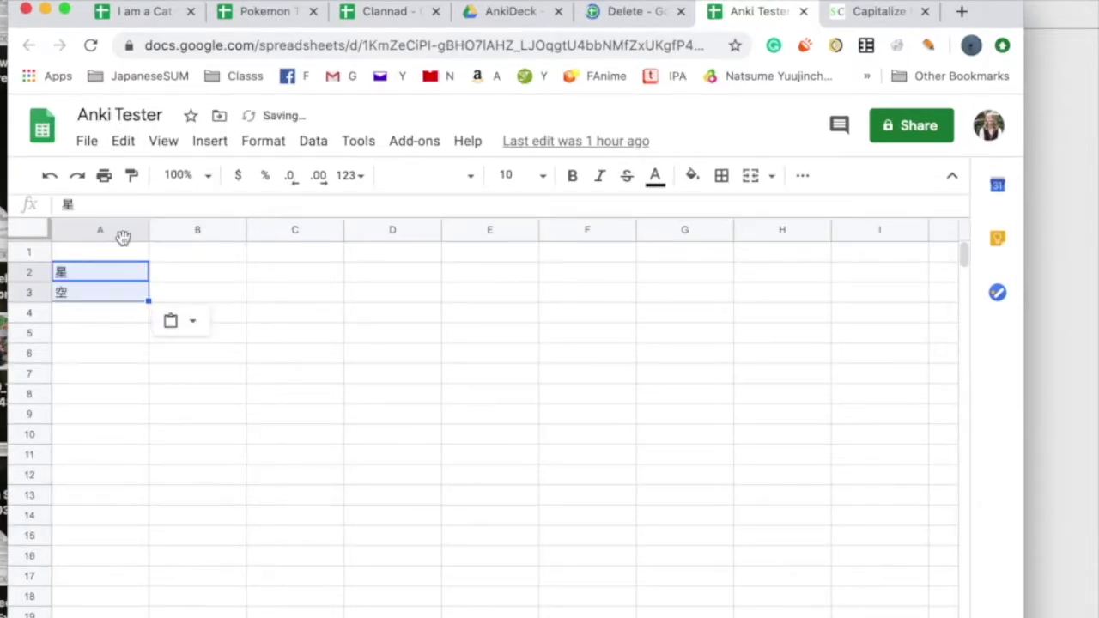
Examine the column headers and first-row entries of the Clannad spreadsheet, from the icon column across to the Tag column.
left_click(498, 16)
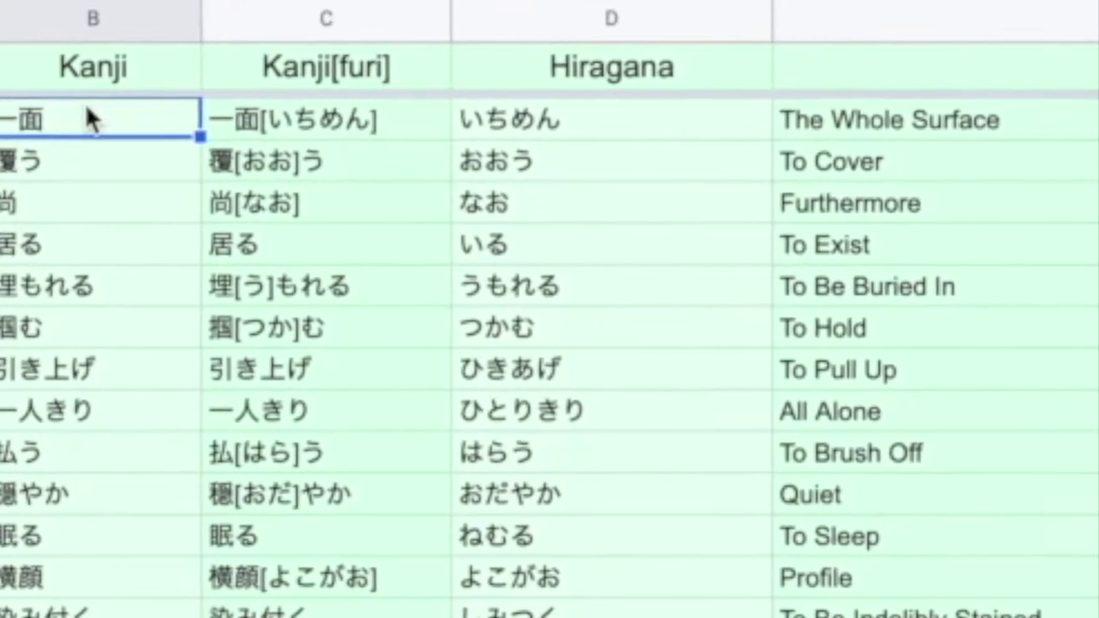
key("Right")
key("Right")
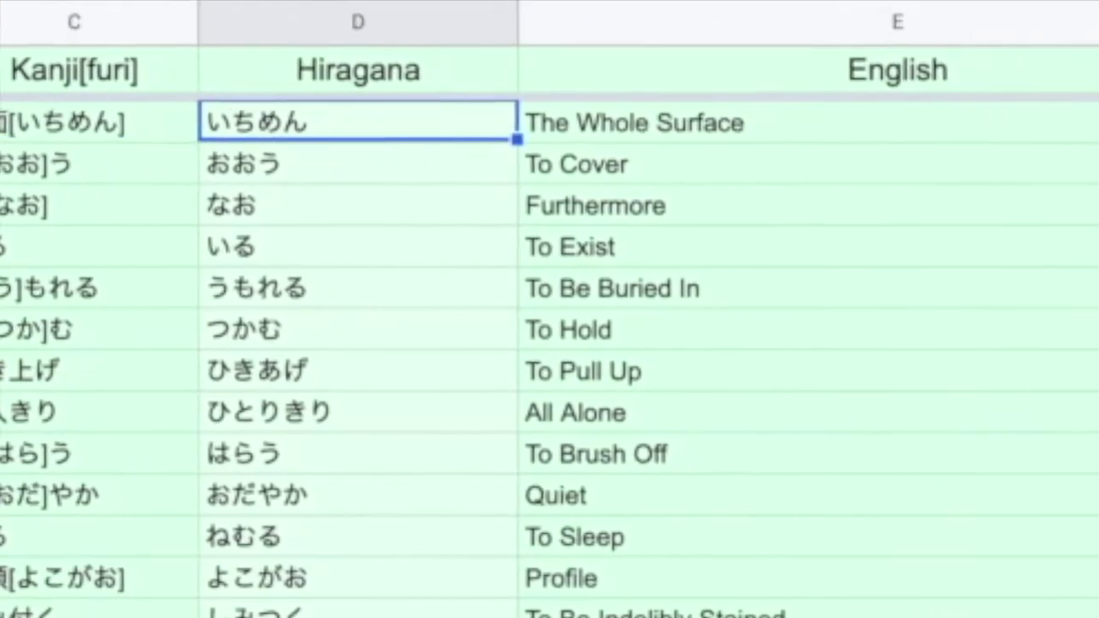
key("Right")
key("Right")
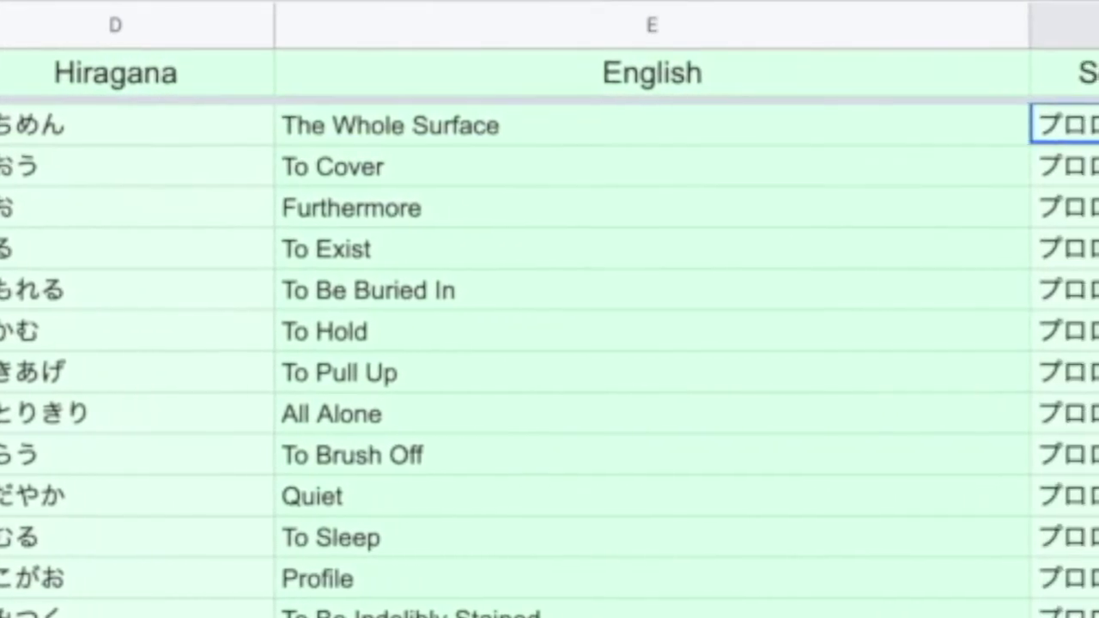
key("Right")
key("Left")
key("Left")
key("Left")
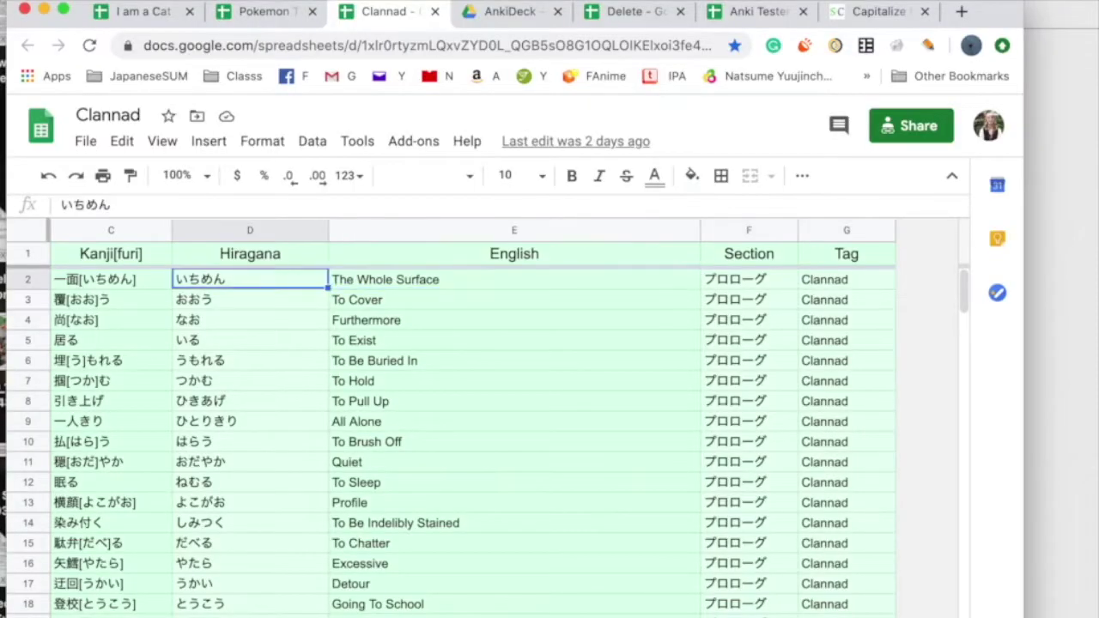
key("Left")
key("Left")
left_click(854, 287)
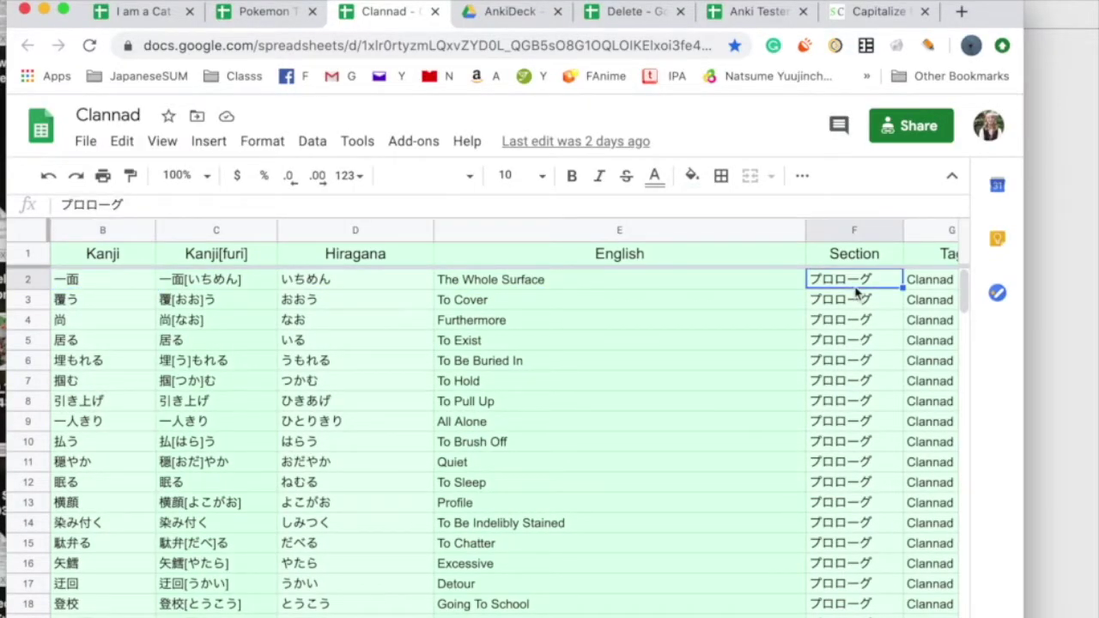
key("Left")
key("Left")
key("Left")
key("Left")
key("Left")
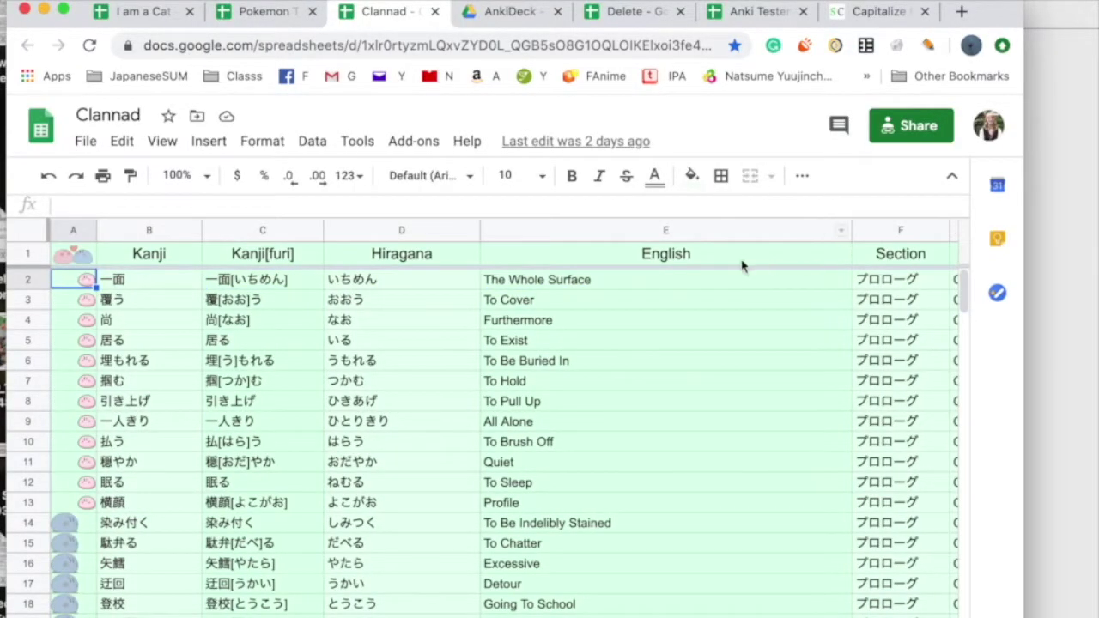
left_click(487, 282)
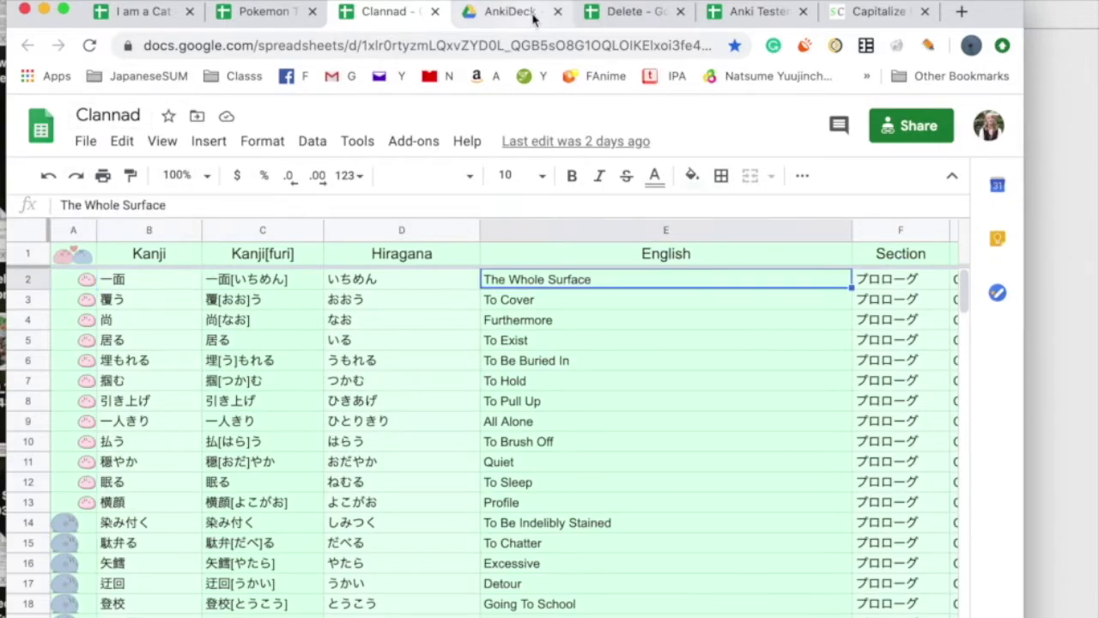
Copy the readings ほし and そら from B1:B2 of the Delete spreadsheet into C2:C3 of Anki Tester, leaving column B empty.
left_click(508, 13)
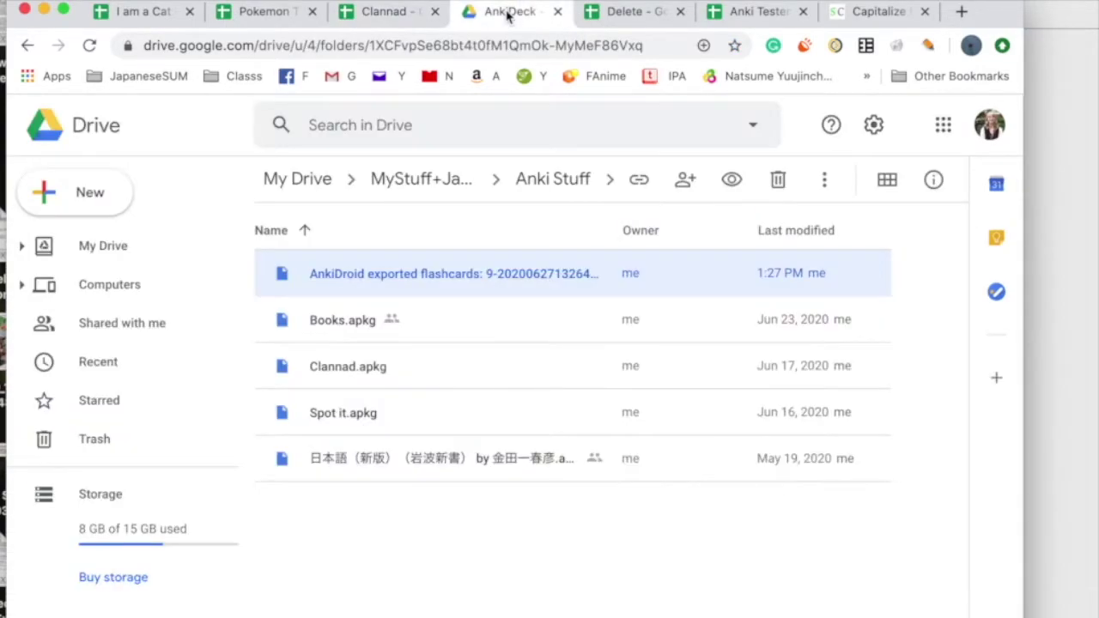
left_click(631, 12)
left_click(191, 258)
left_click_drag(191, 265, 189, 277)
key("ctrl+c")
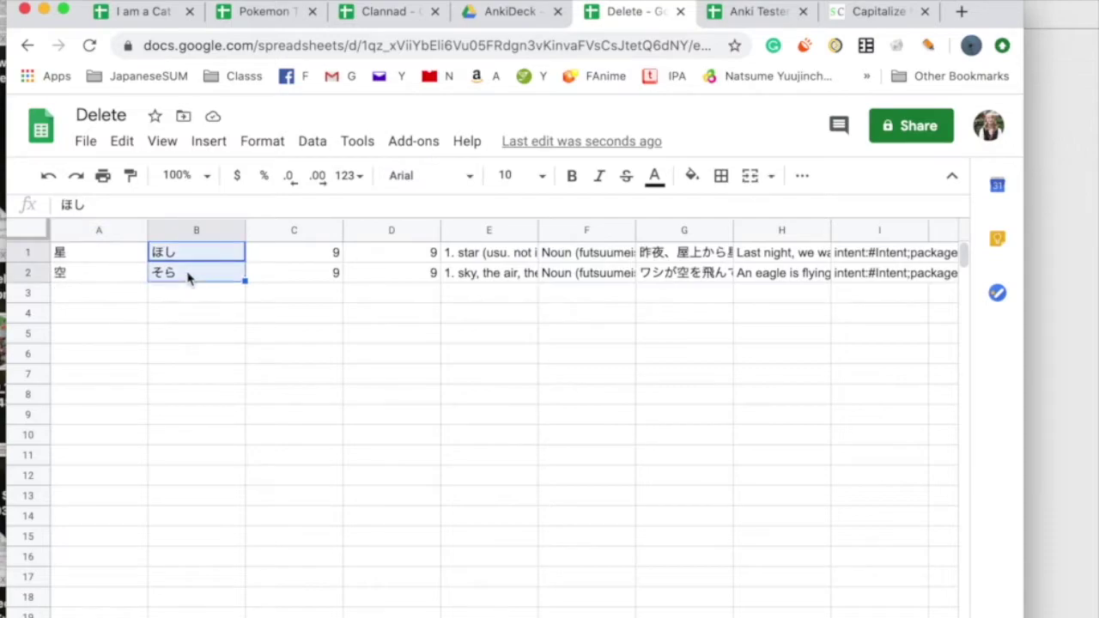
left_click(753, 11)
type("星 空")
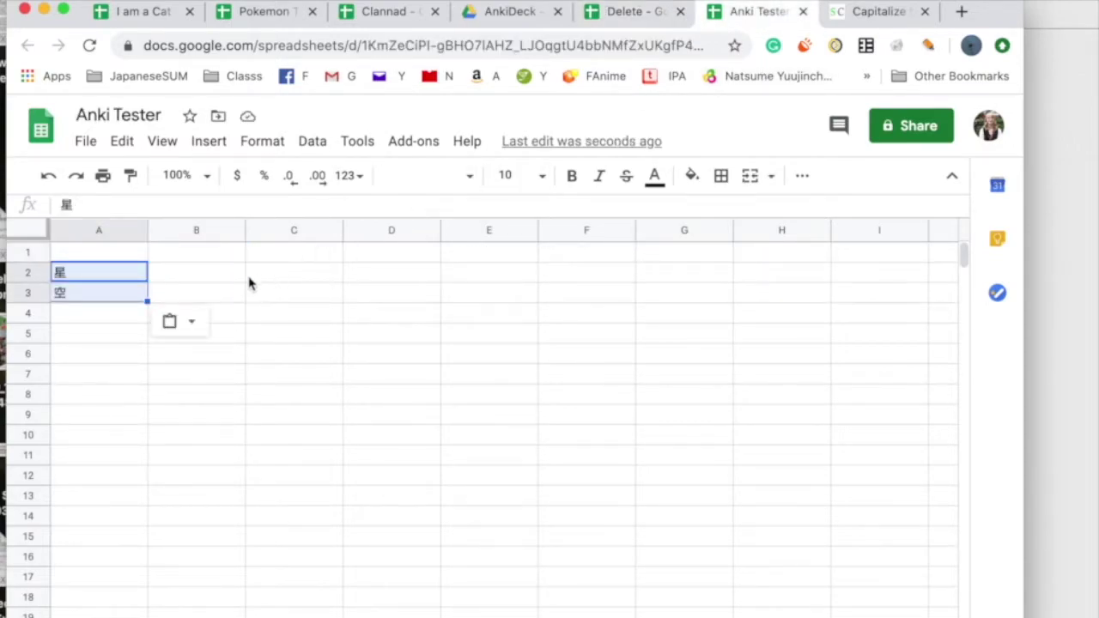
left_click_drag(282, 276, 285, 308)
key("ctrl+v")
Enter the column headers Kanji in A1 and Kanji[furi] in B1 of the Anki Tester sheet.
left_click(110, 254)
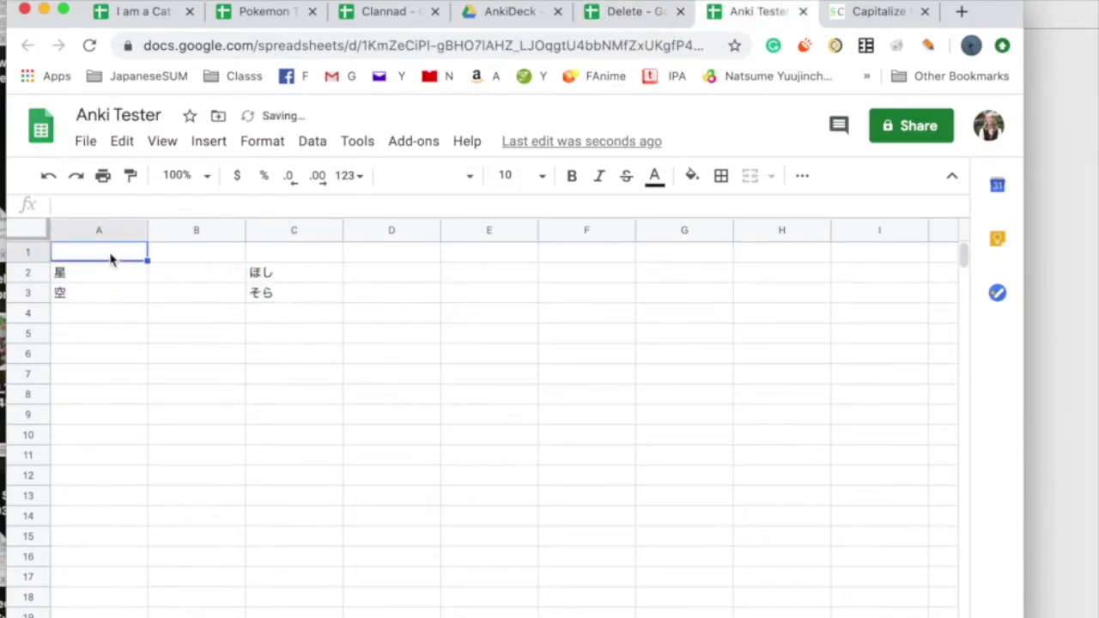
type("Kanji")
key("Return")
key("Right")
key("Up")
type("Kanji")
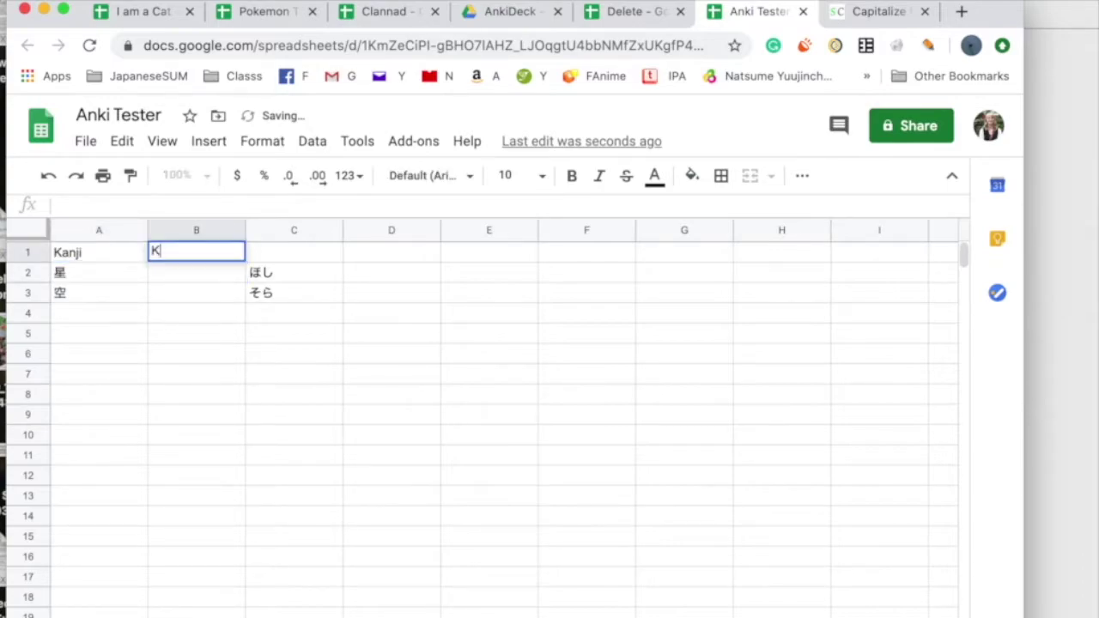
type("[furi")
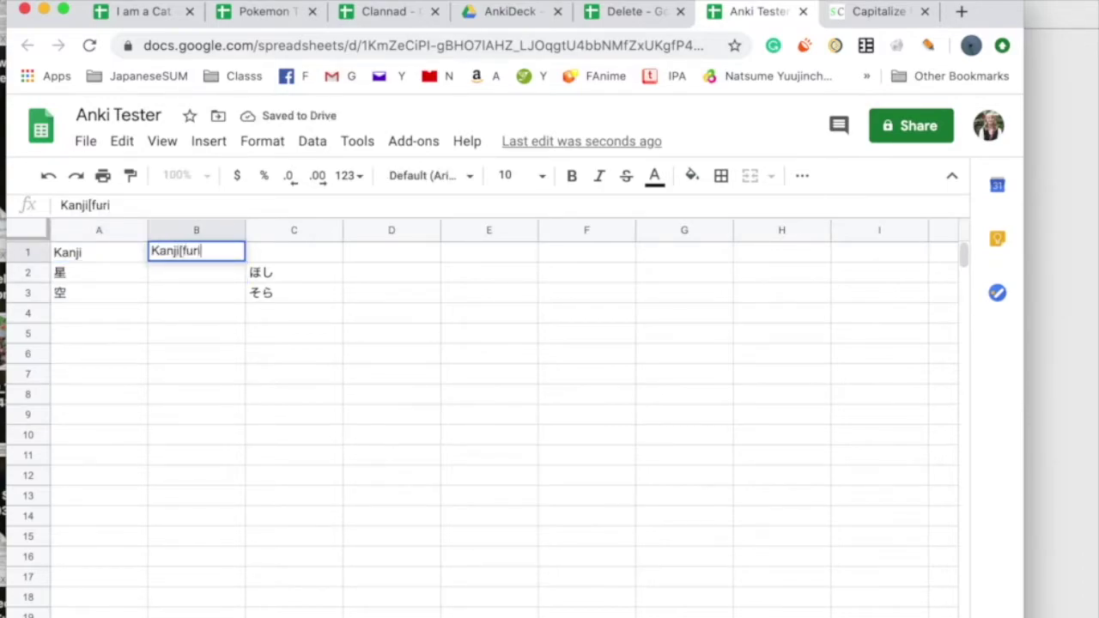
type("]")
key("Return")
Enter the column headers Hiragana in C1 and Meaning in D1.
key("Right")
key("Up")
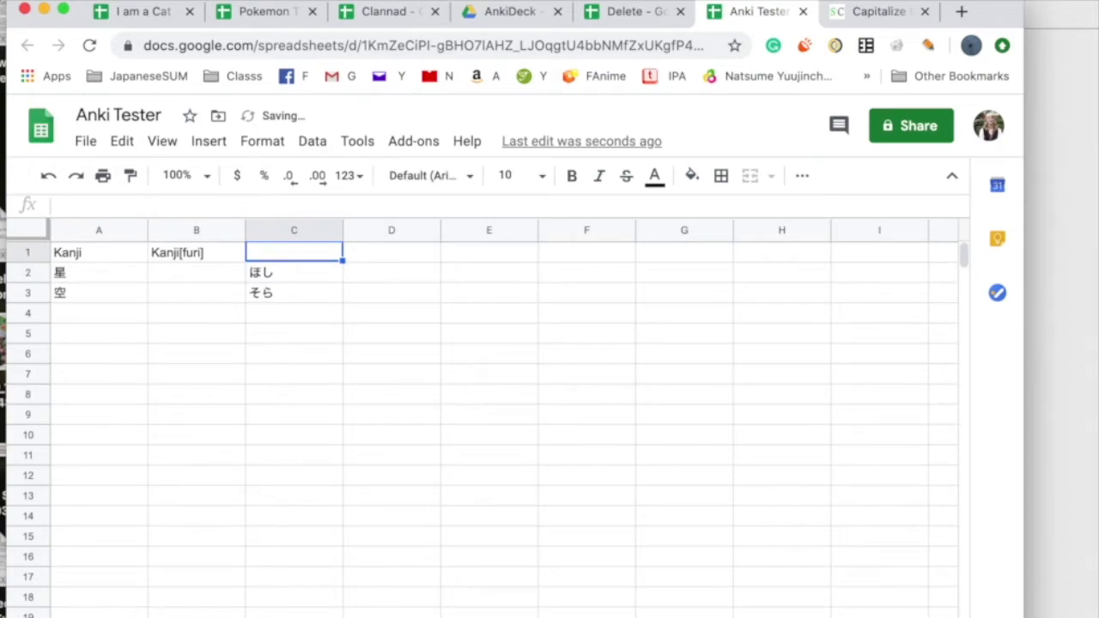
type("Hiragana")
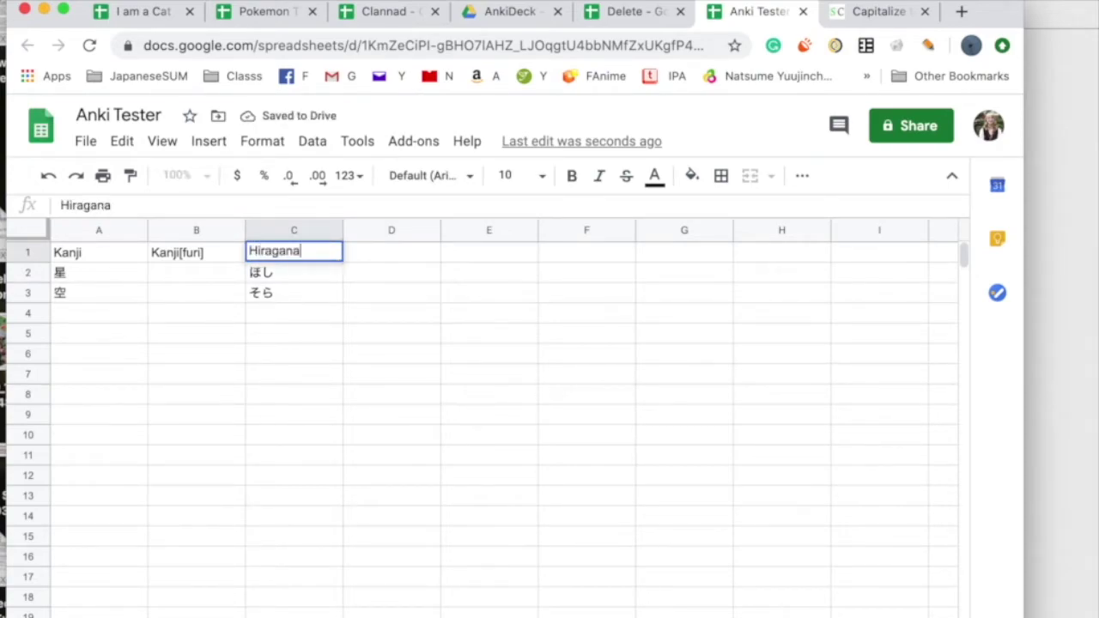
key("Return")
key("Right")
key("Up")
type("Me")
Copy the two English definitions from column E of the Delete spreadsheet into D2:D3 of Anki Tester.
left_click(628, 12)
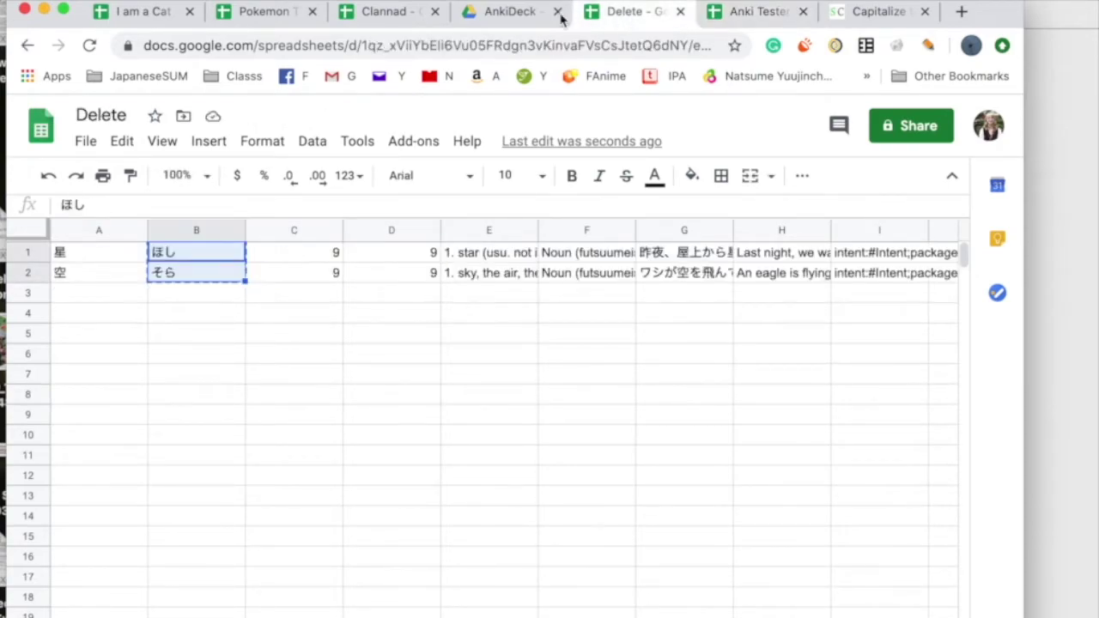
left_click(488, 230)
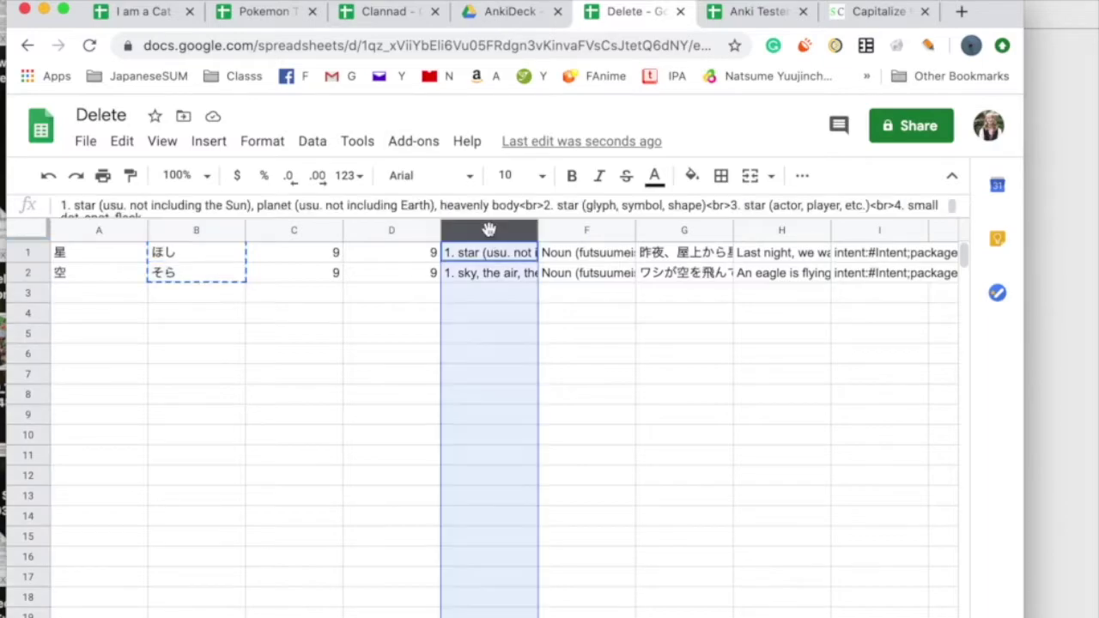
left_click(489, 273)
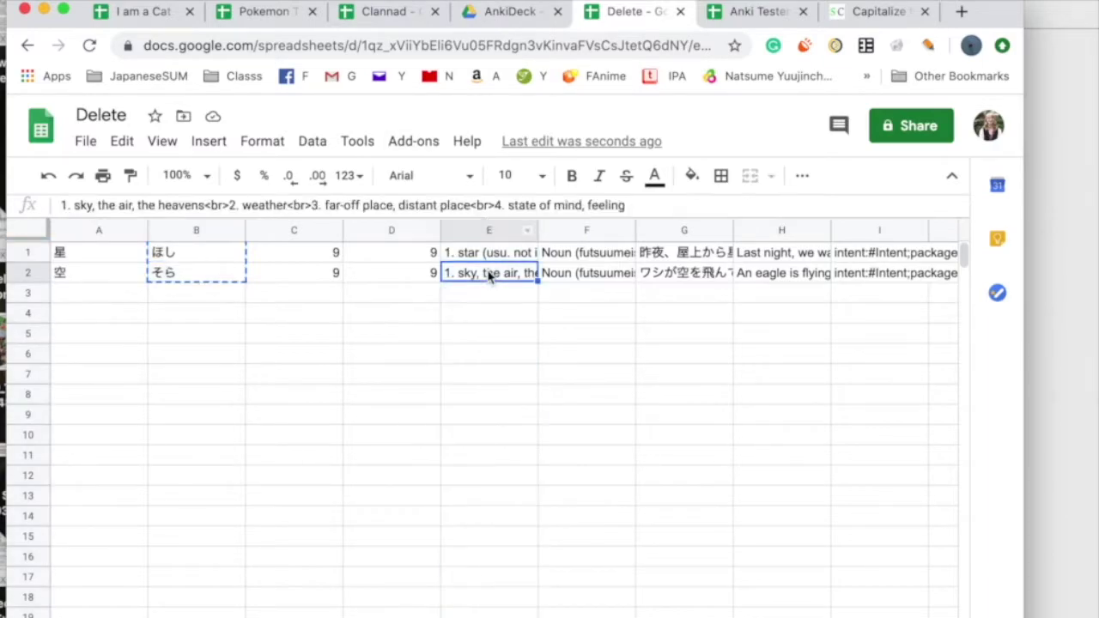
left_click(749, 12)
left_click(399, 279)
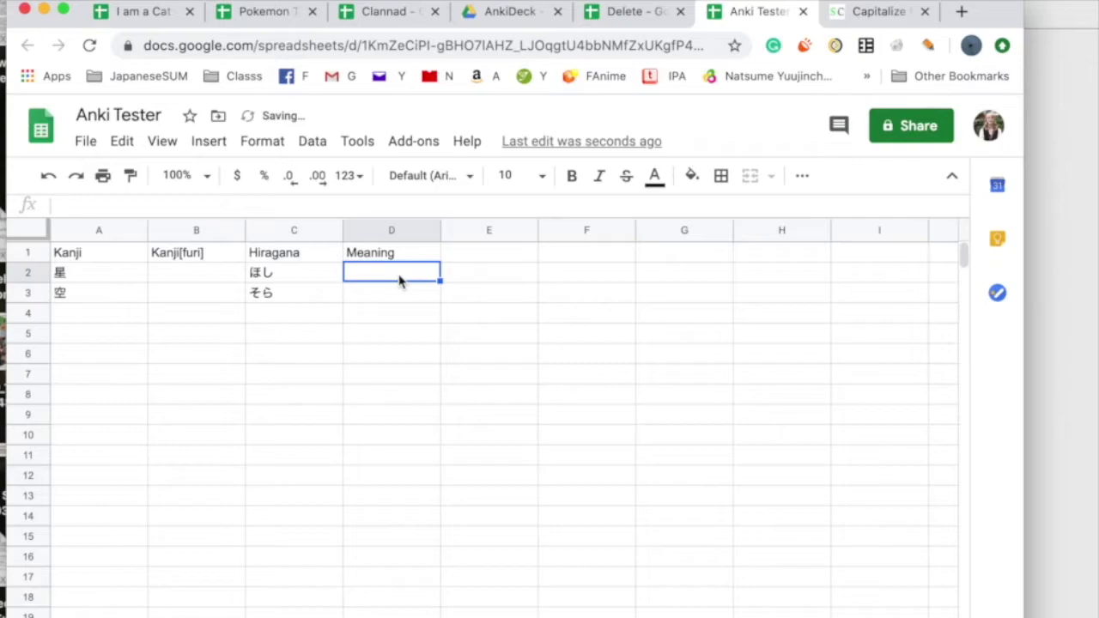
key("super+v")
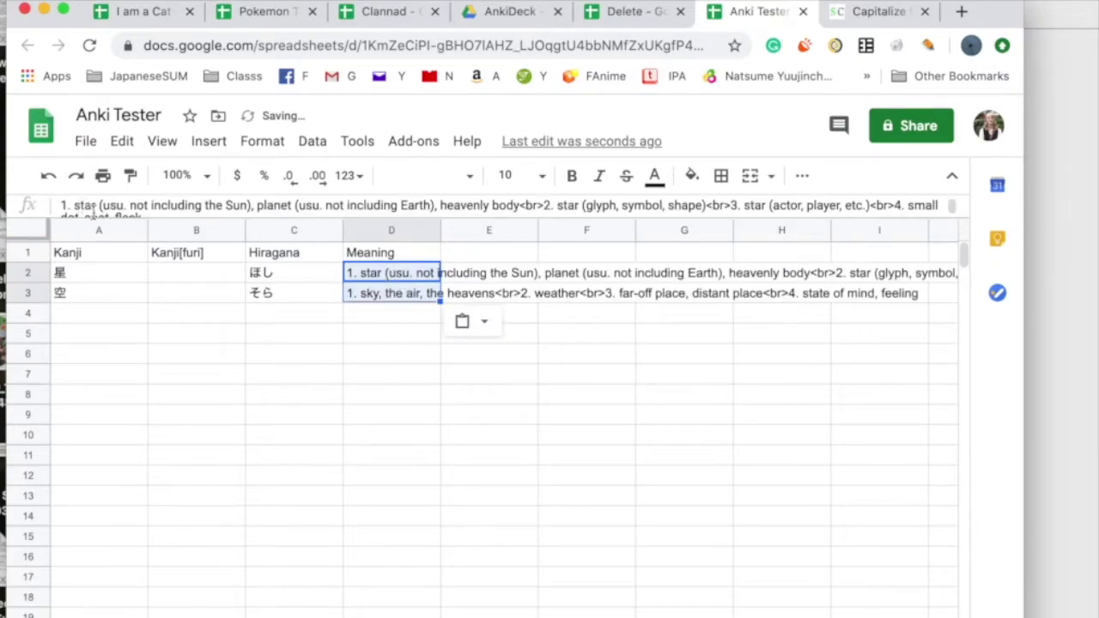
Trim the meaning of 星 in D2 so that only "planet (usu. not including Earth)" is kept.
left_click(398, 310)
left_click(382, 275)
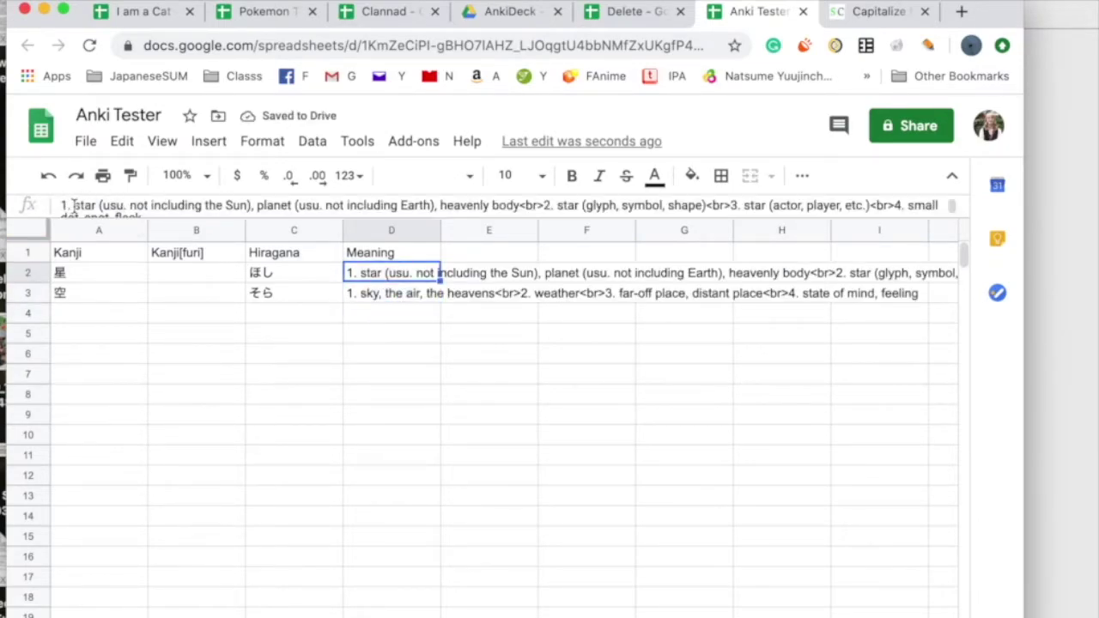
left_click_drag(74, 206, 26, 211)
key("BackSpace")
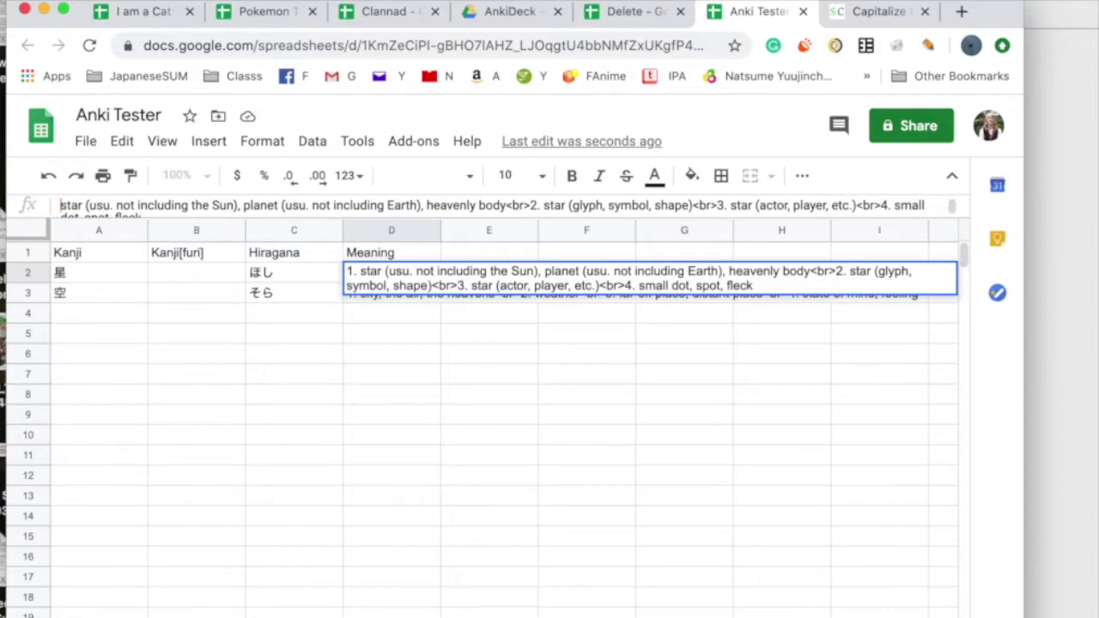
left_click_drag(245, 204, 60, 205)
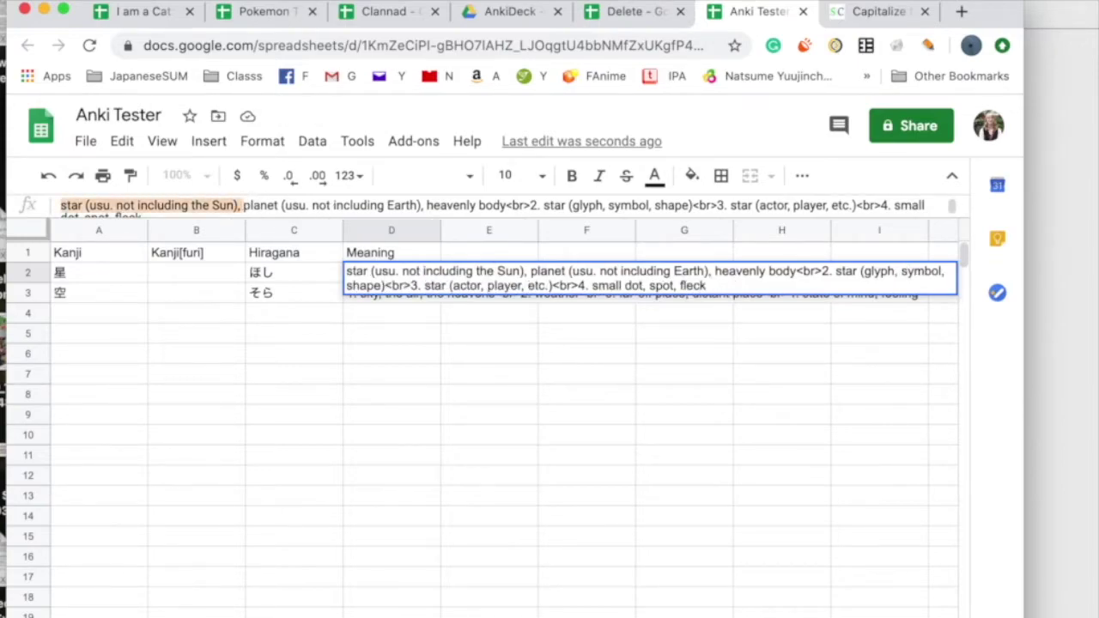
key("BackSpace")
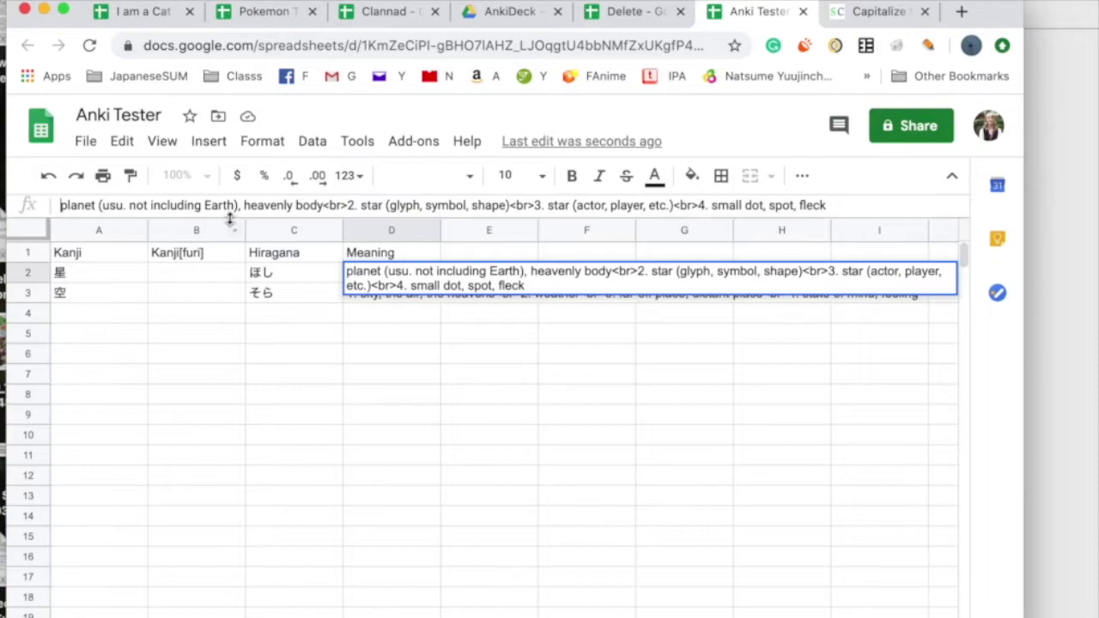
left_click_drag(266, 215, 354, 287)
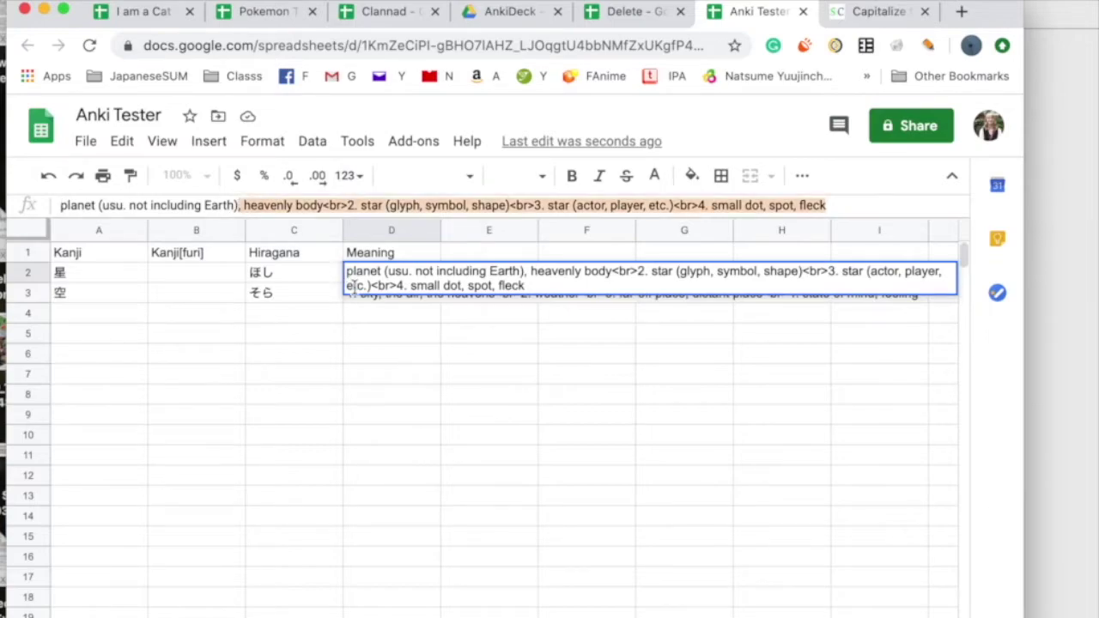
key("BackSpace")
key("Return")
key("Up")
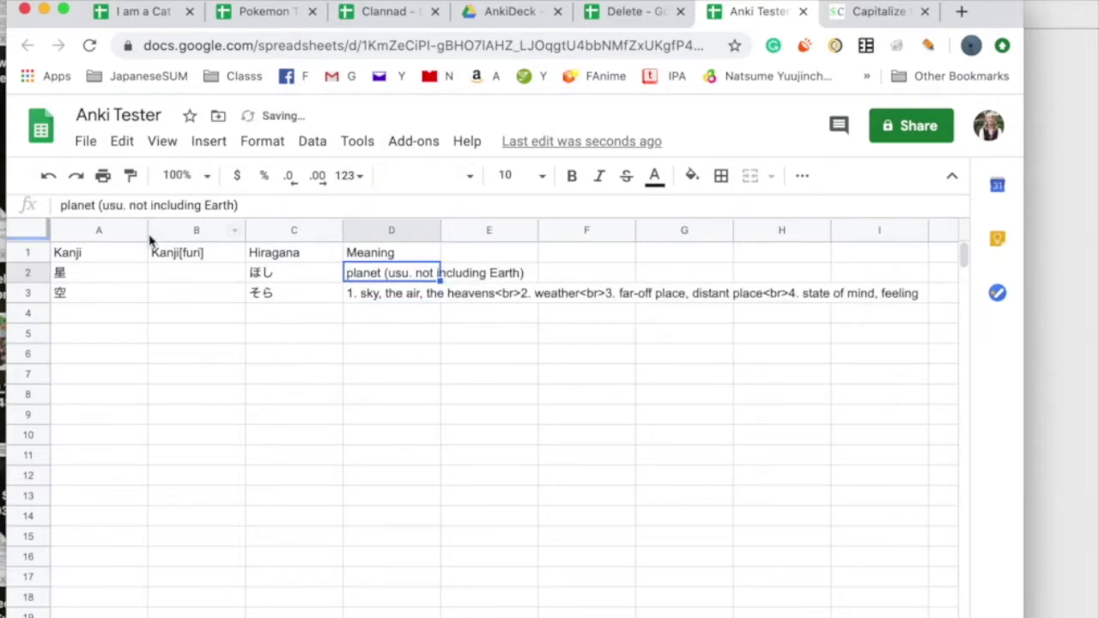
Examine how the Pokemon spreadsheet divides definitions between its Meaning (type) and Meaning (extra) columns.
left_click(286, 15)
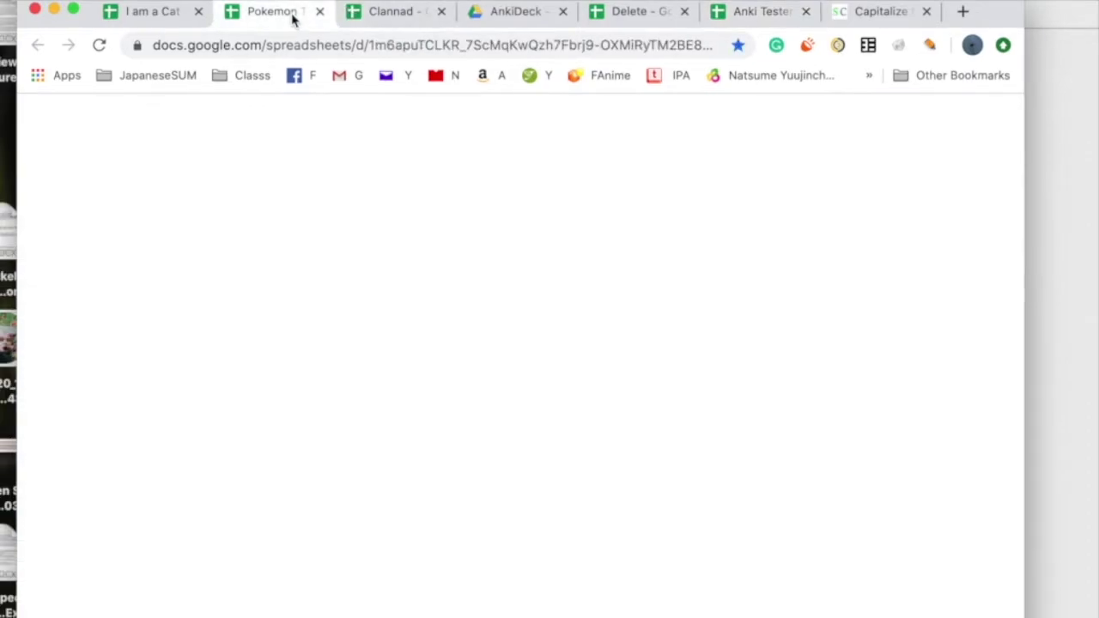
left_click(441, 281)
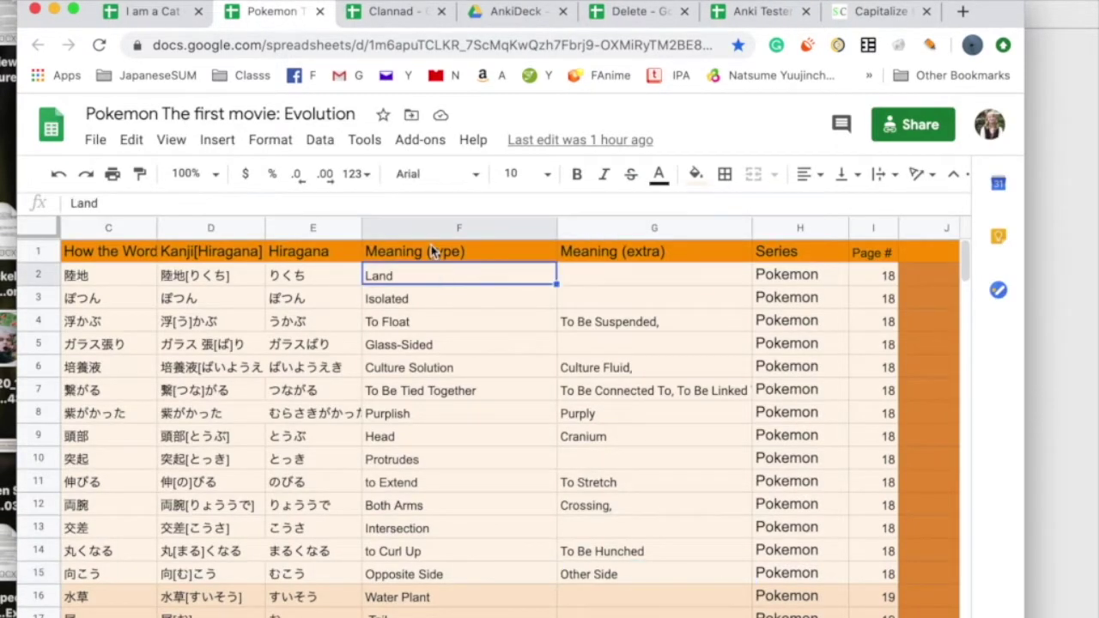
left_click(435, 250)
key("Down")
key("Right")
key("Up")
key("Down")
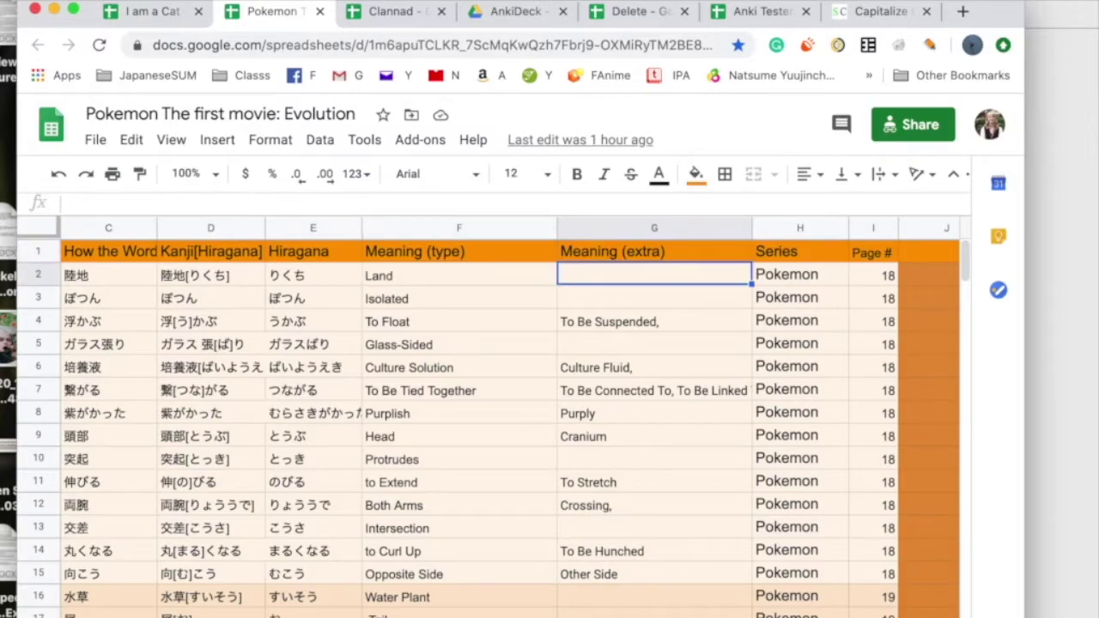
key("Down")
key("Down")
key("Down")
key("Down")
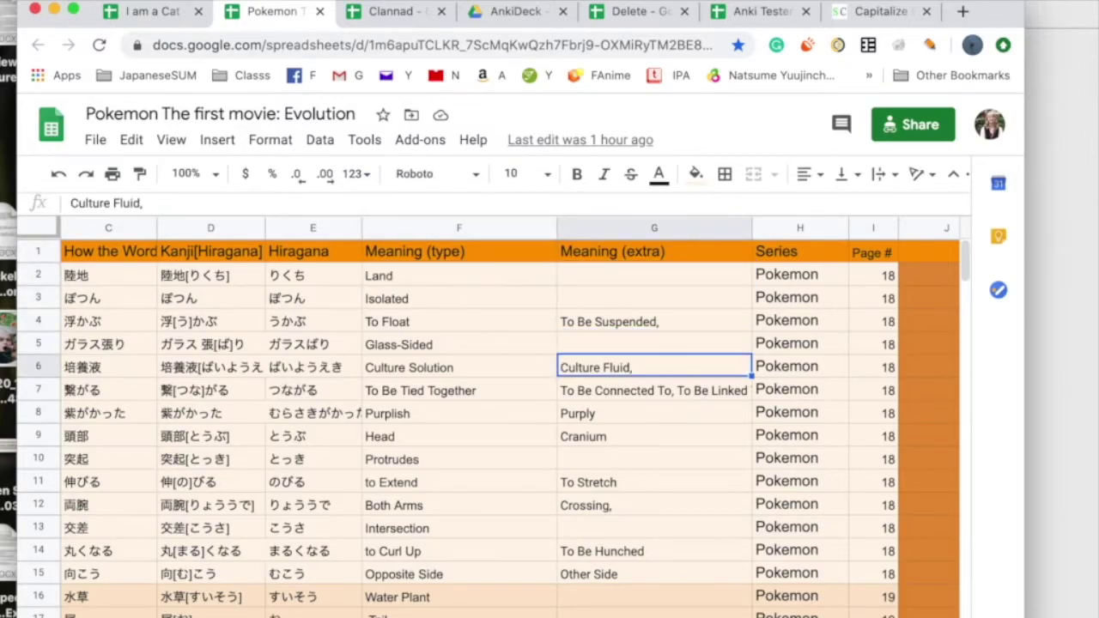
key("Down")
key("Left")
key("Right")
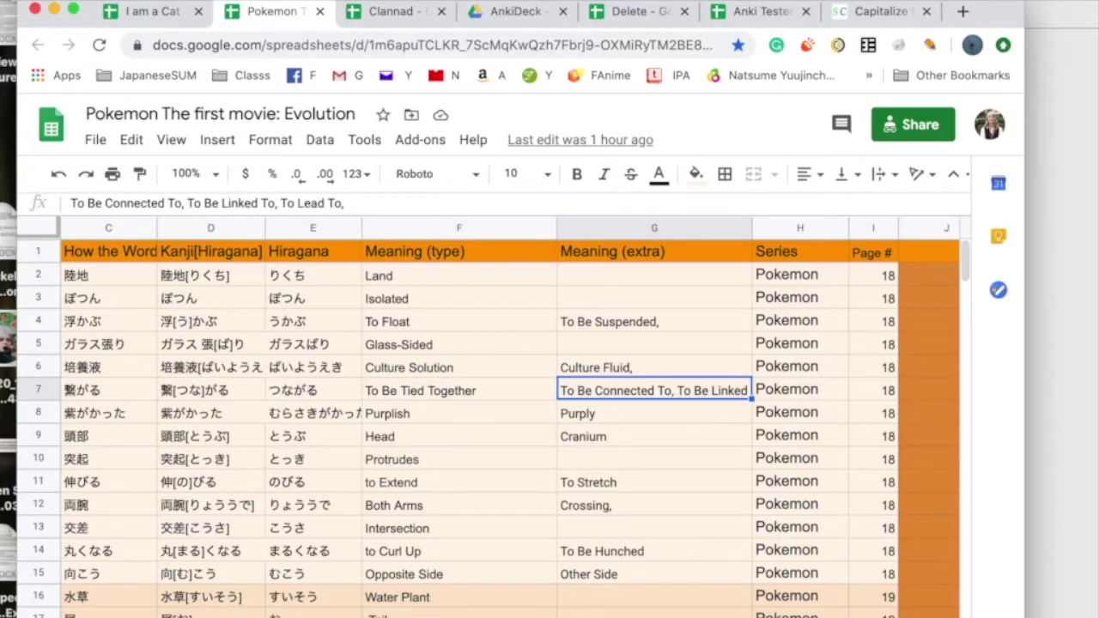
Compare the main meaning of 繋がる with its extra meanings in row 7 of the Pokemon spreadsheet.
key("Left")
key("Right")
key("Left")
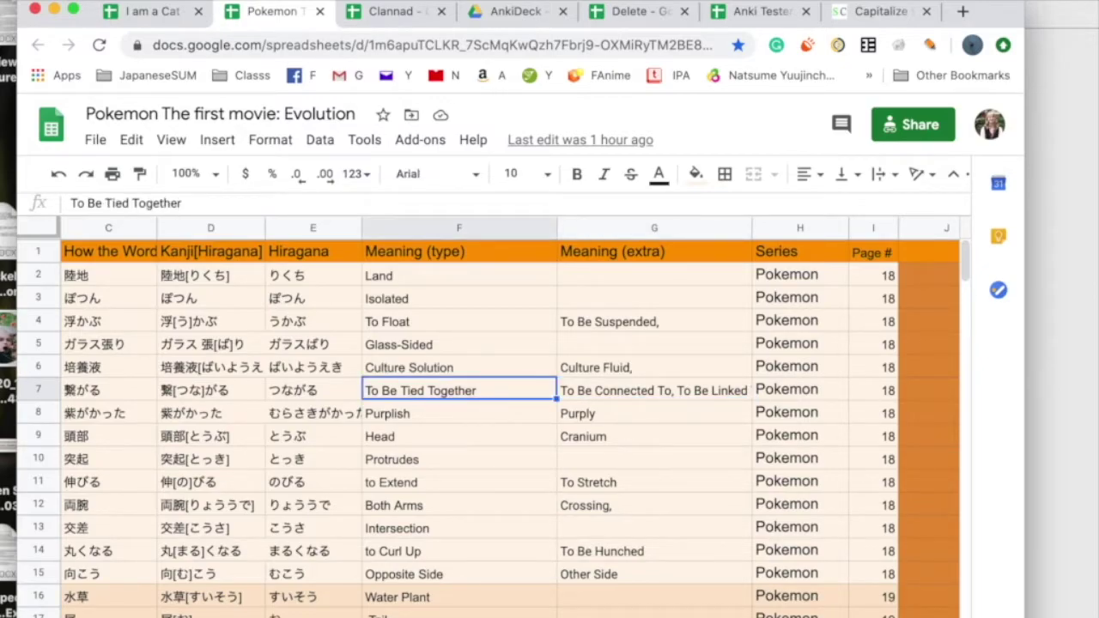
Move the text "(usu. not including Earth)" from D2 into E2 of Anki Tester, leaving only "planet" in D2.
left_click(625, 12)
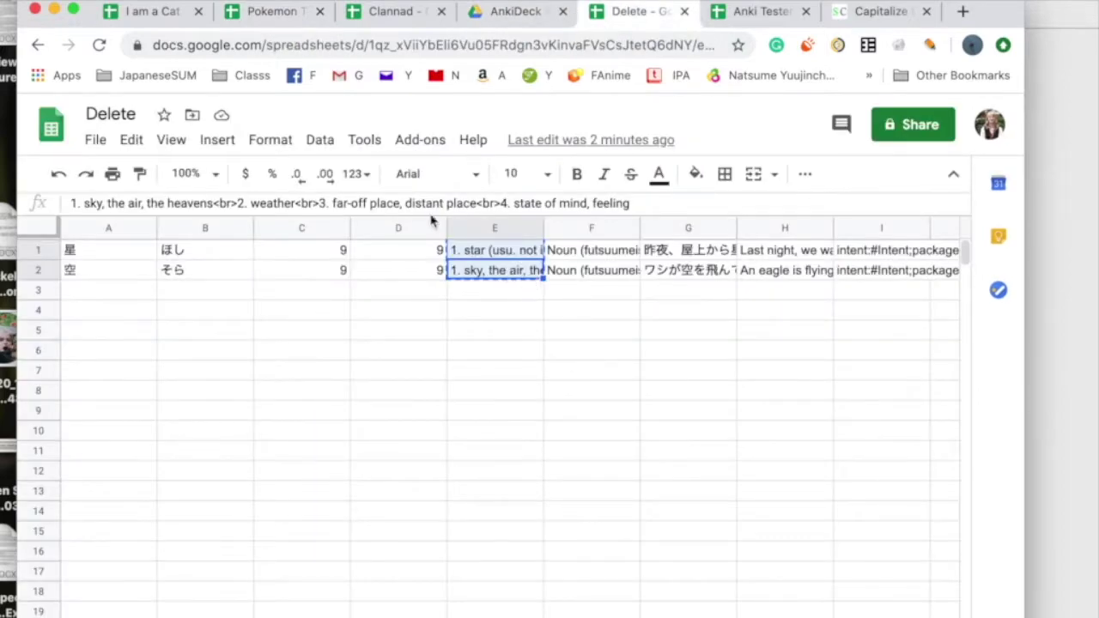
left_click(747, 12)
left_click_drag(100, 204, 339, 208)
key("ctrl+x")
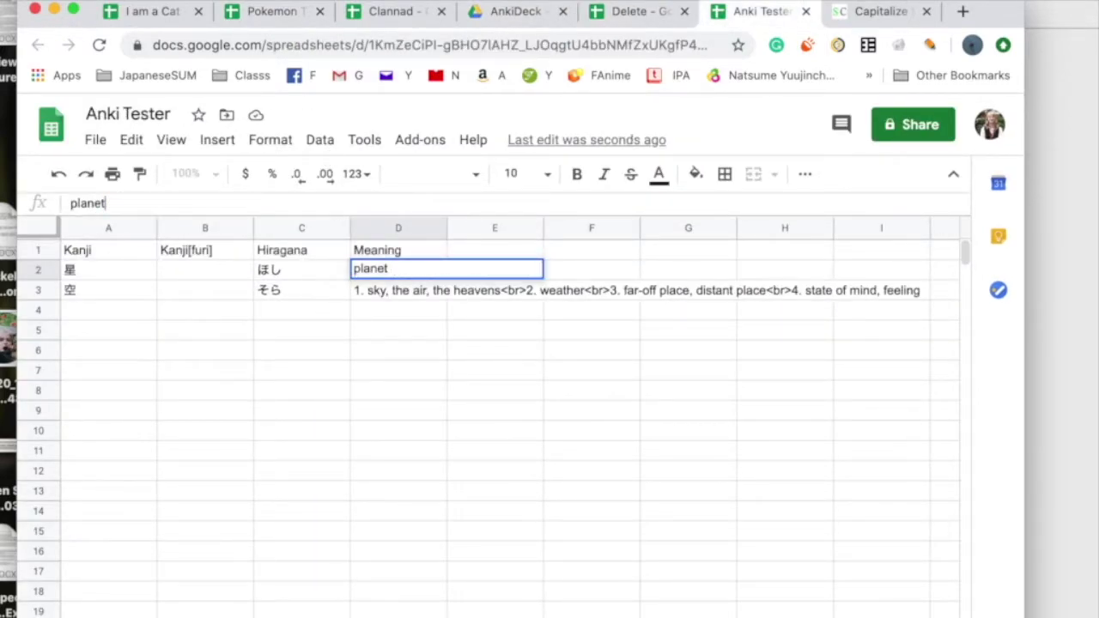
key("Return")
key("Right")
key("Up")
key("ctrl+v")
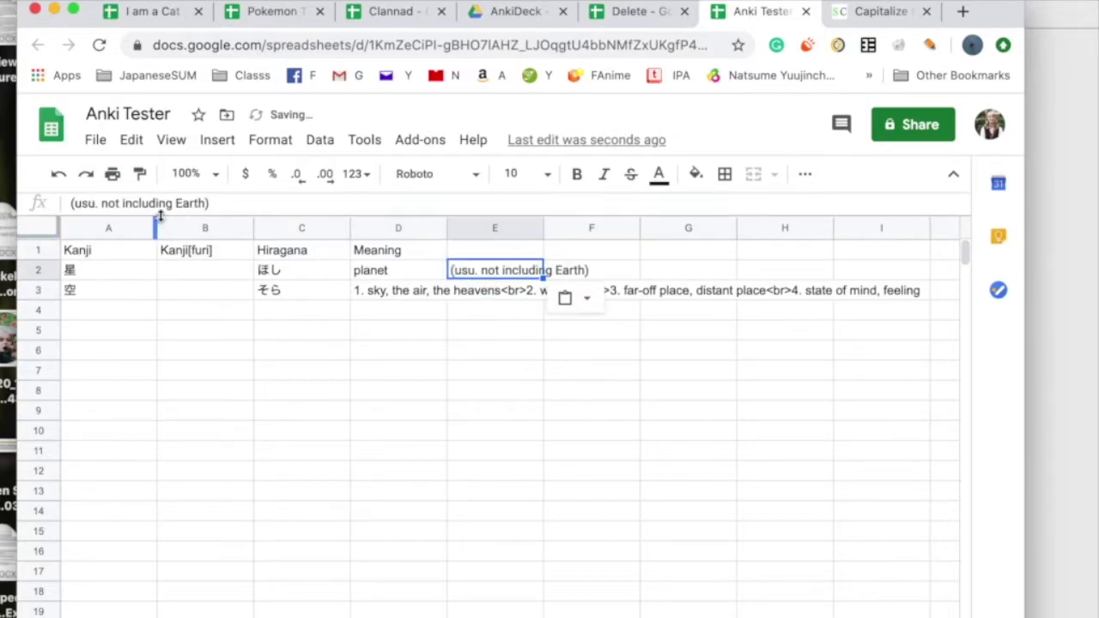
Enter the column header Notes in E1 of Anki Tester.
left_click_drag(101, 203, 284, 210)
left_click(386, 292)
left_click(476, 254)
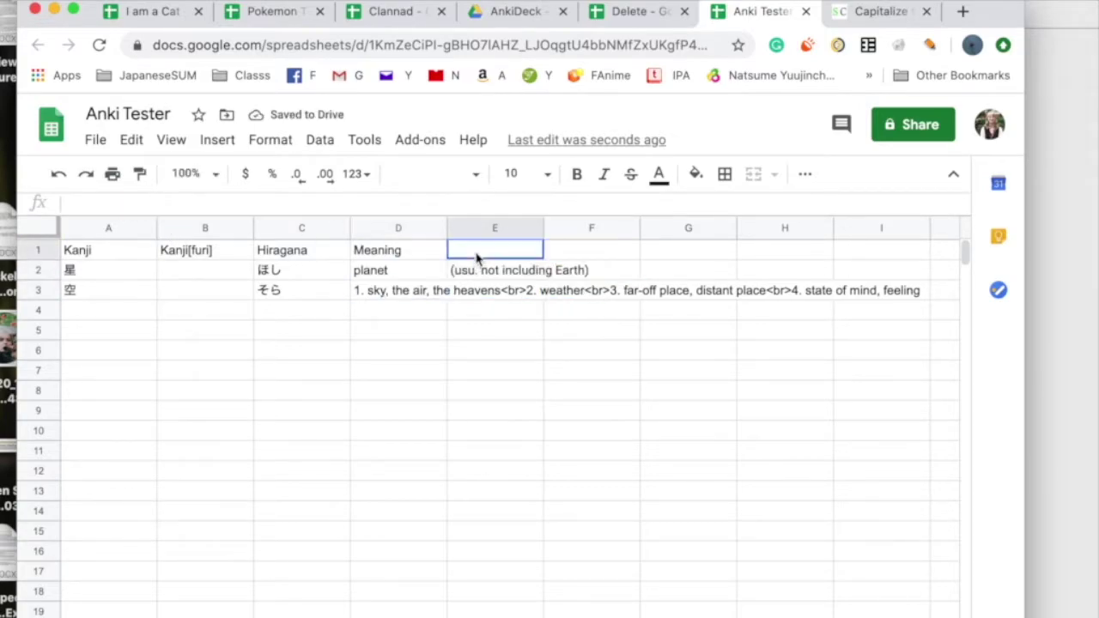
type("Notes")
key("Return")
Trim the meaning of 空 in D3 so that only "sky" is kept.
key("Down")
key("Left")
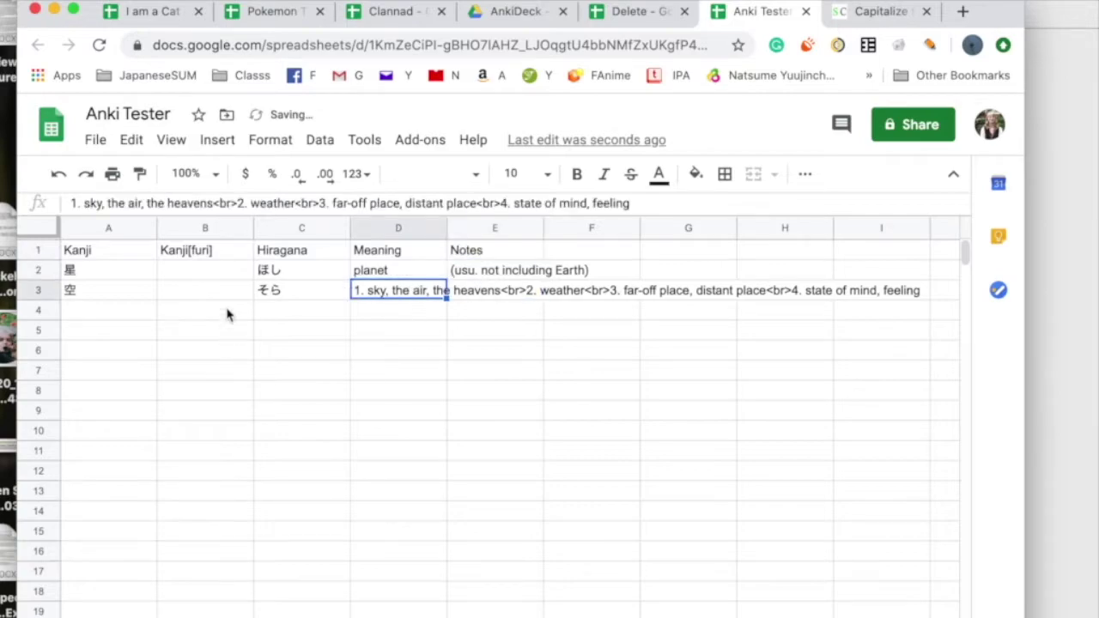
left_click_drag(85, 206, 237, 280)
key("BackSpace")
key("BackSpace")
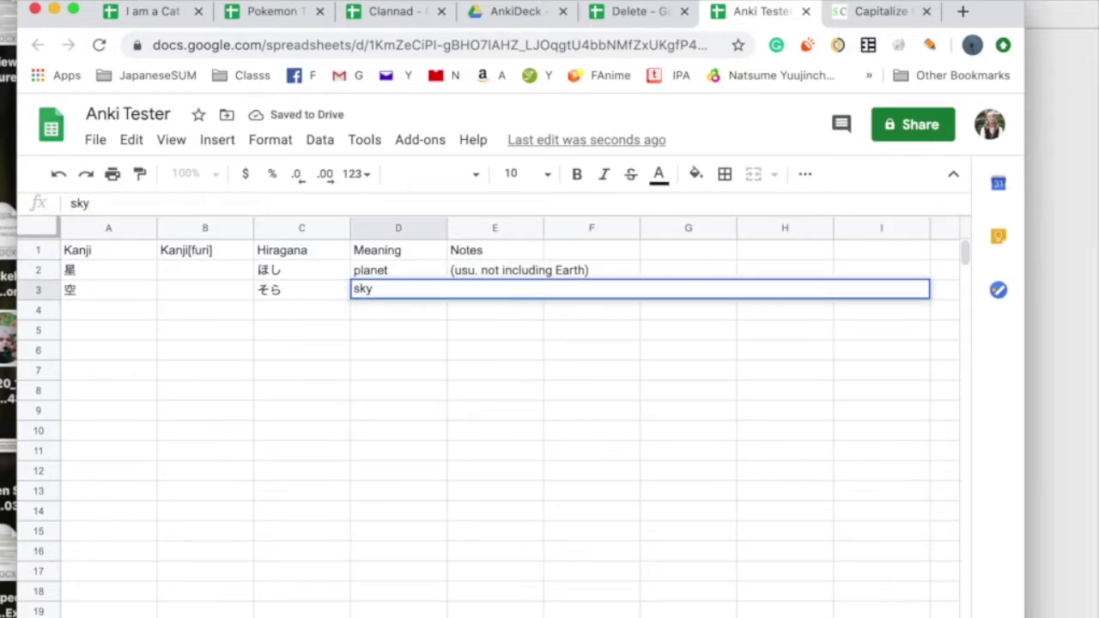
key("Return")
key("Up")
key("Up")
key("Left")
key("Down")
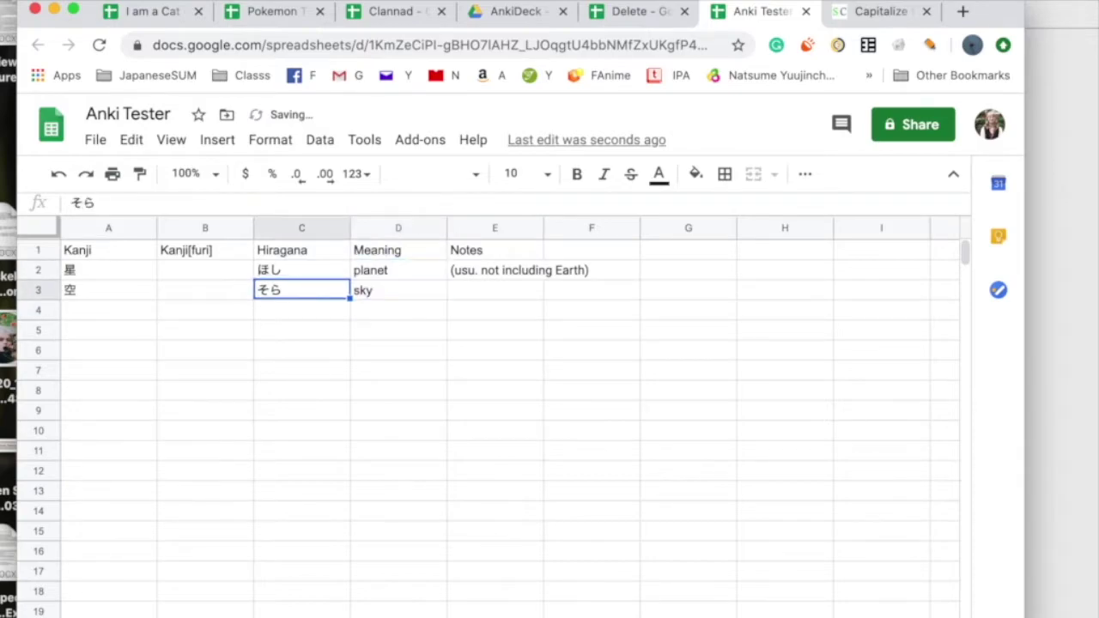
key("Left")
key("Up")
key("Right")
key("Right")
key("Down")
key("Left")
key("Up")
Copy the Meaning header and its two entries from Anki Tester into A6:A8 of the Delete spreadsheet, clearing that sheet's old data from column C onward.
key("Right")
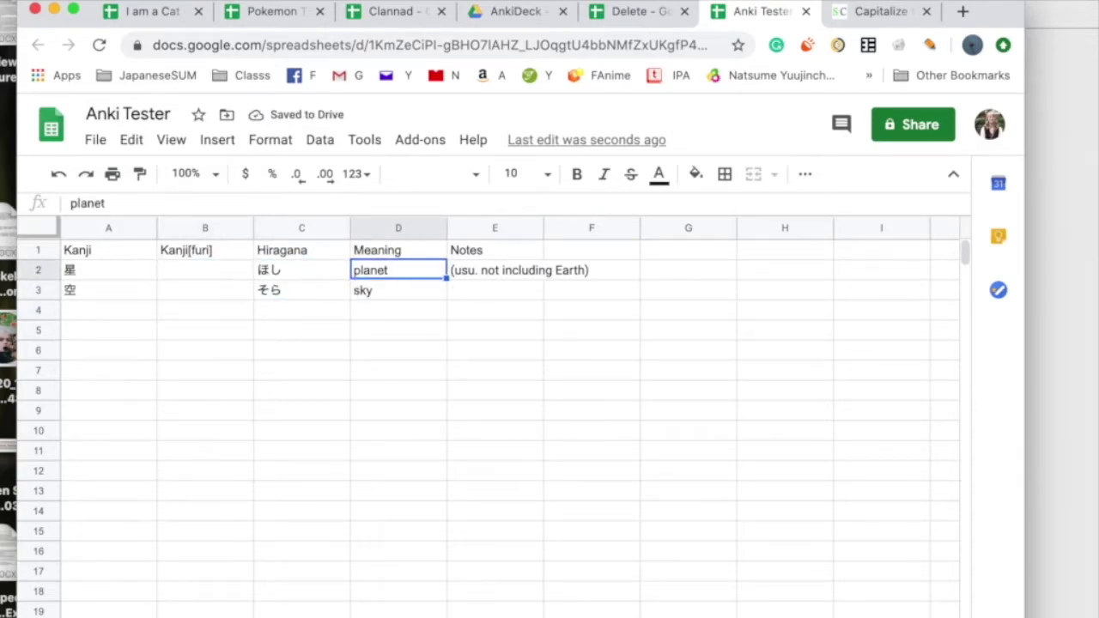
key("shift+Down")
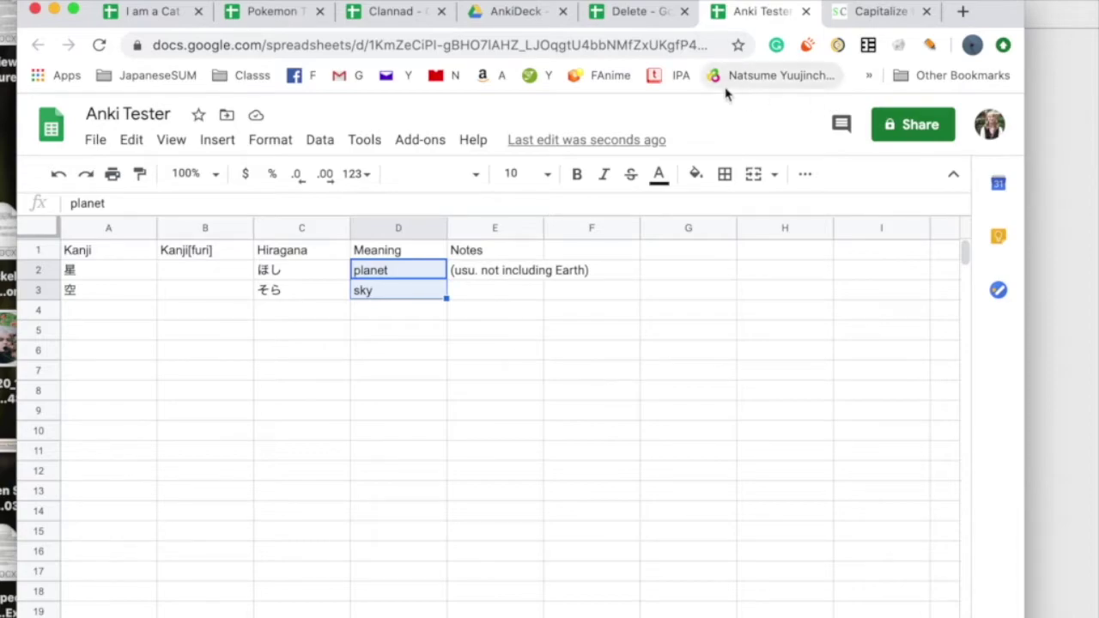
key("super+c")
left_click(670, 257)
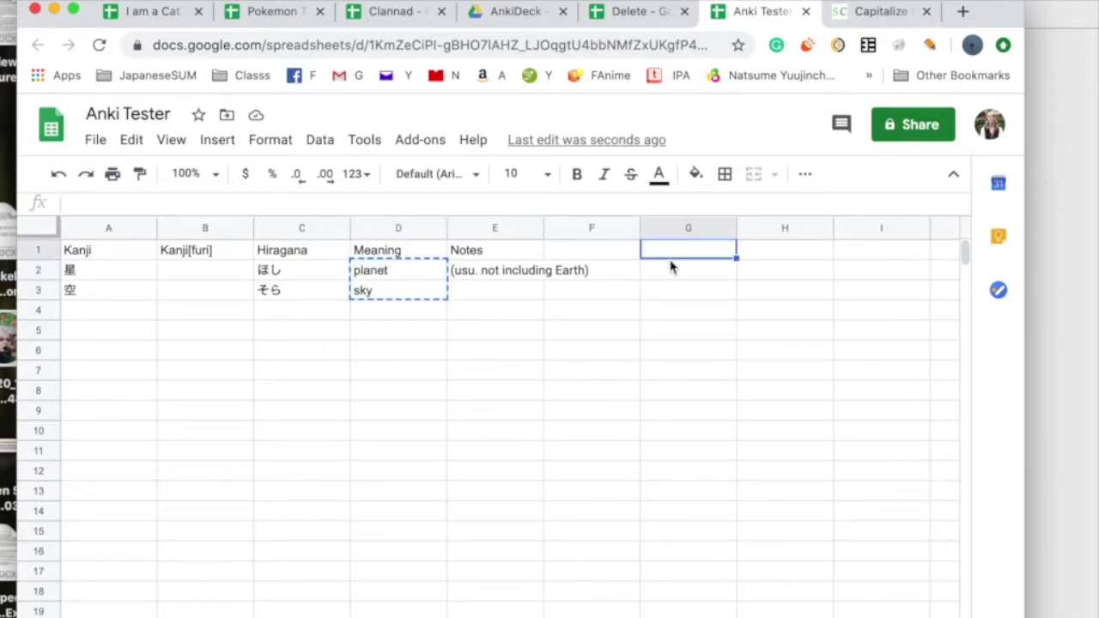
left_click(606, 13)
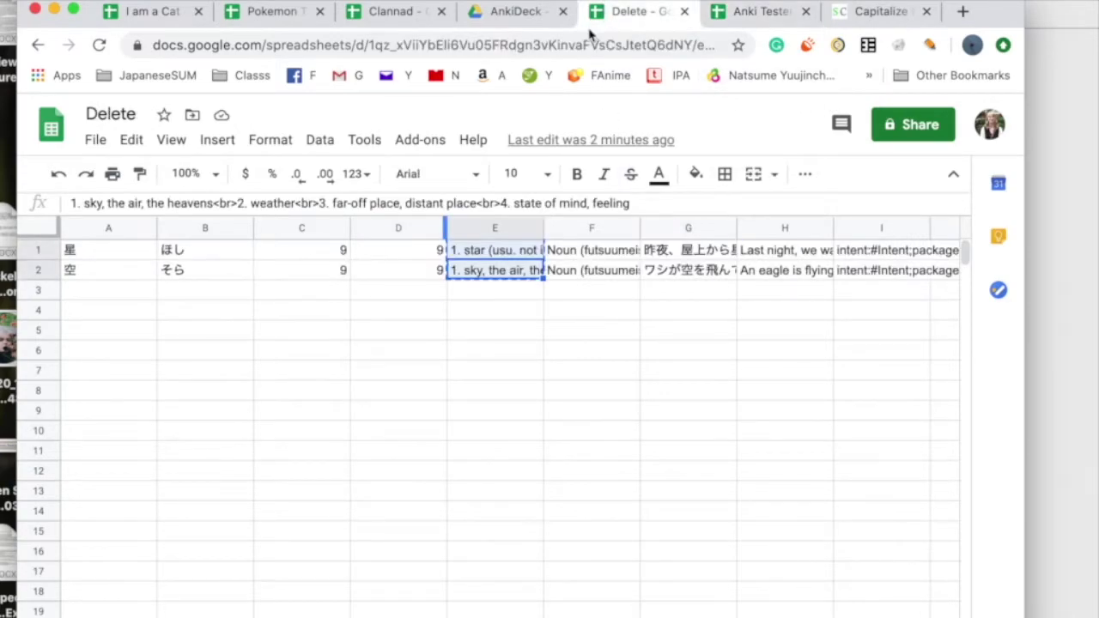
left_click(324, 230)
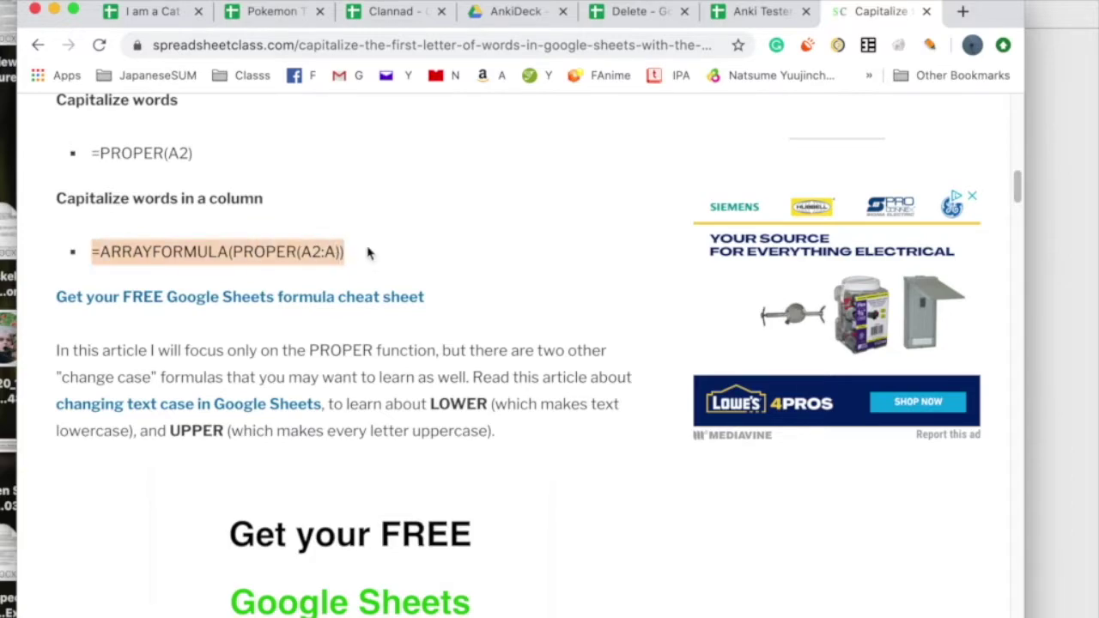
Capitalise the meanings in the Delete spreadsheet by entering the article's formula =ARRAYFORMULA(PROPER(A2:A)) in C1.
left_click(637, 11)
left_click(303, 358)
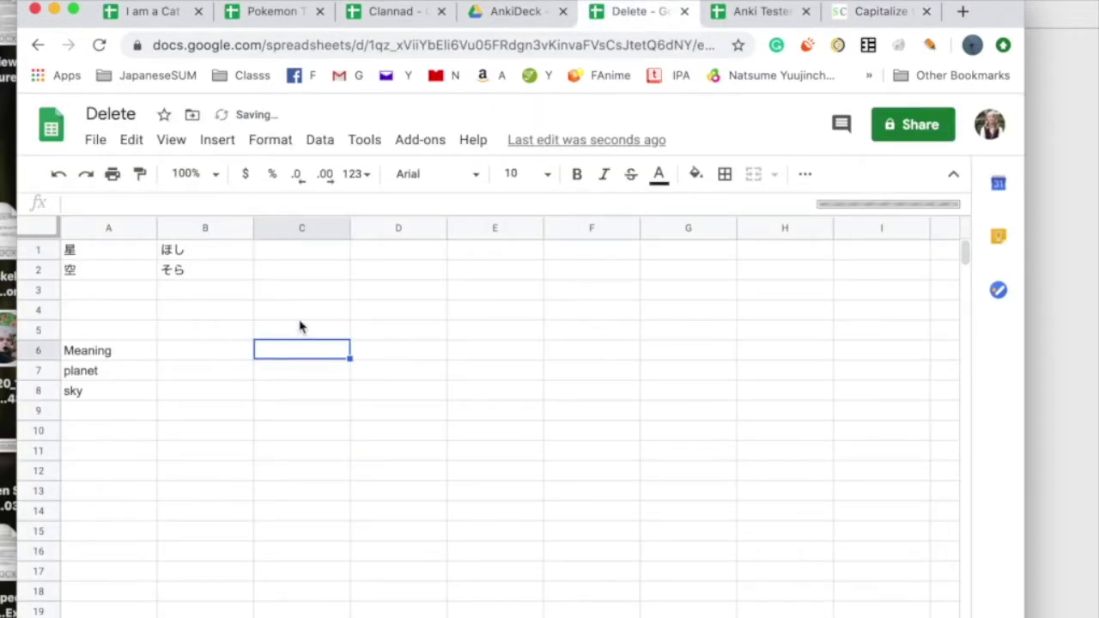
left_click(299, 316)
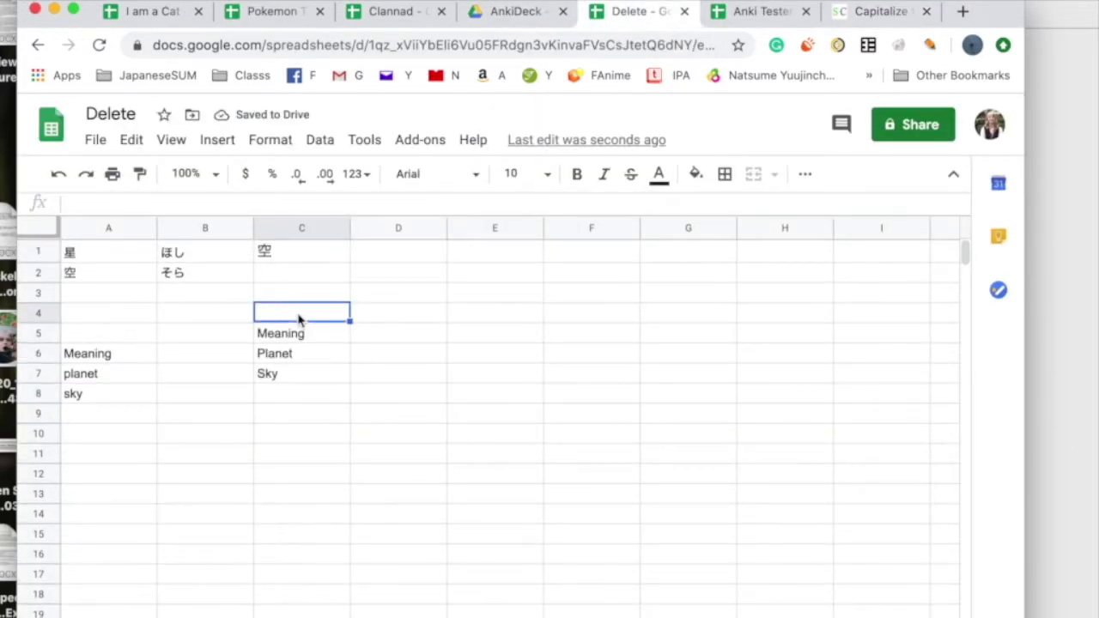
Copy the capitalised Planet and Sky from C6:C7 of the Delete spreadsheet over the meanings in D2:D3 of Anki Tester.
key("Down")
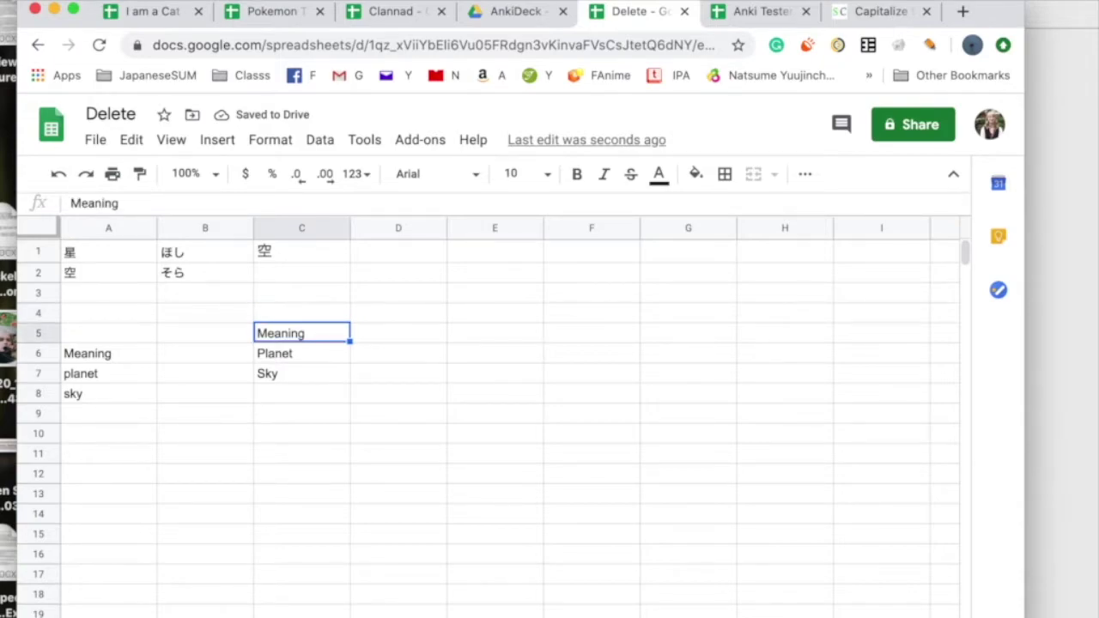
key("Down")
key("Down")
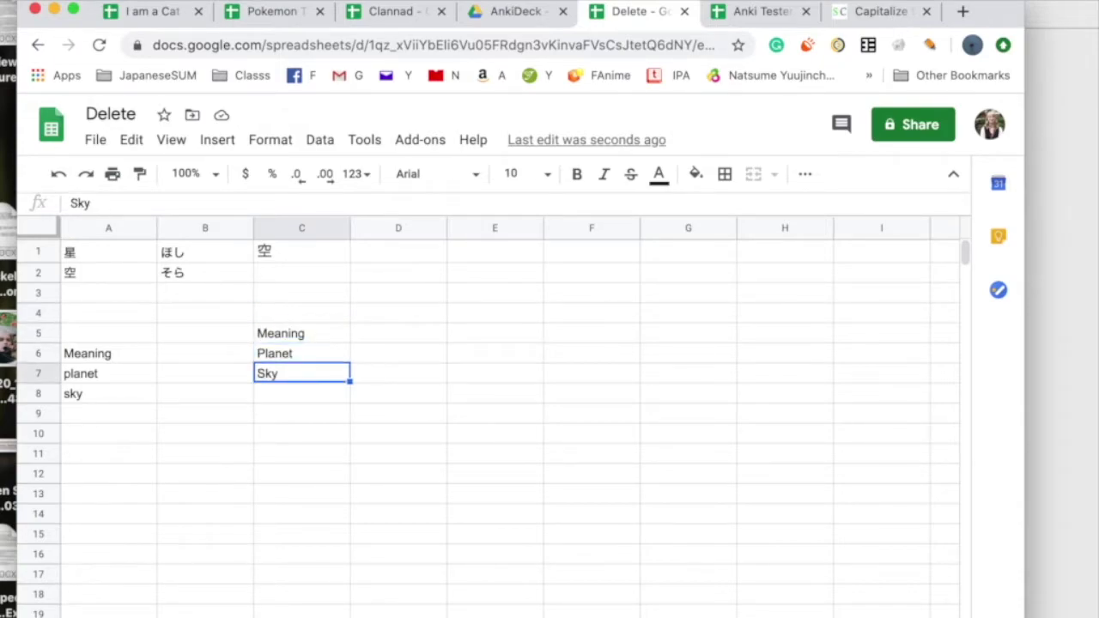
key("shift+Up")
key("super+c")
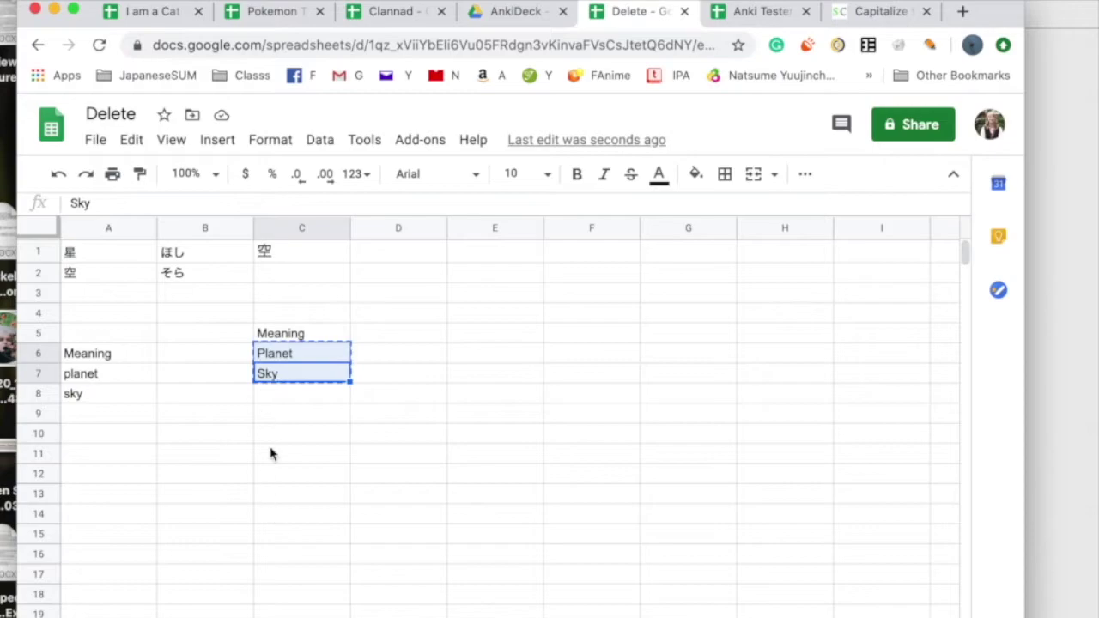
left_click(767, 12)
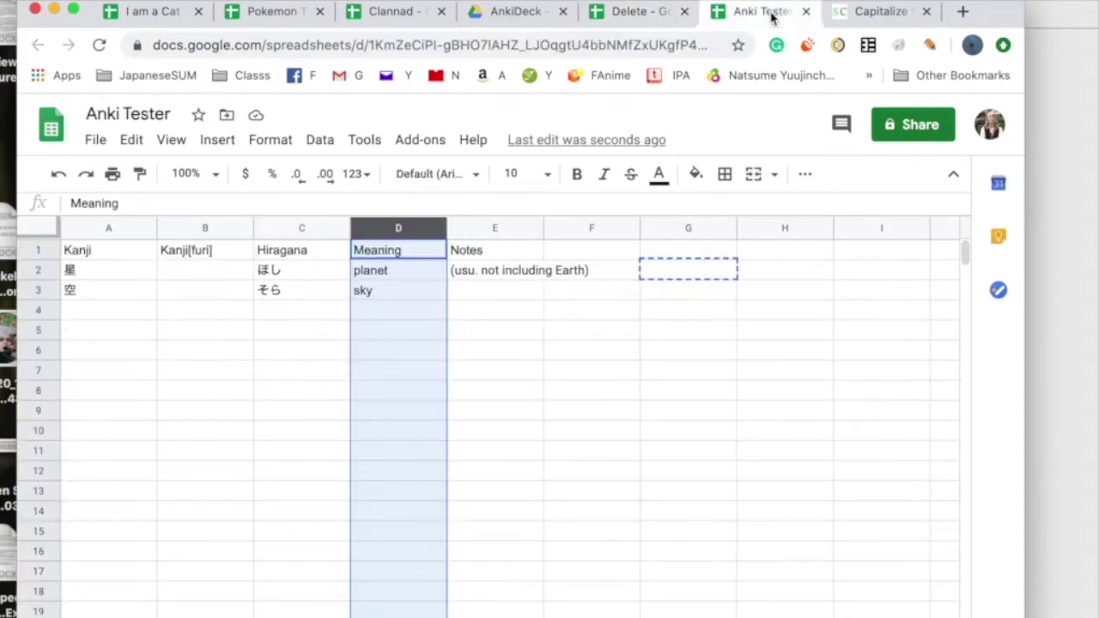
left_click(408, 273)
key("super+v")
left_click(378, 349)
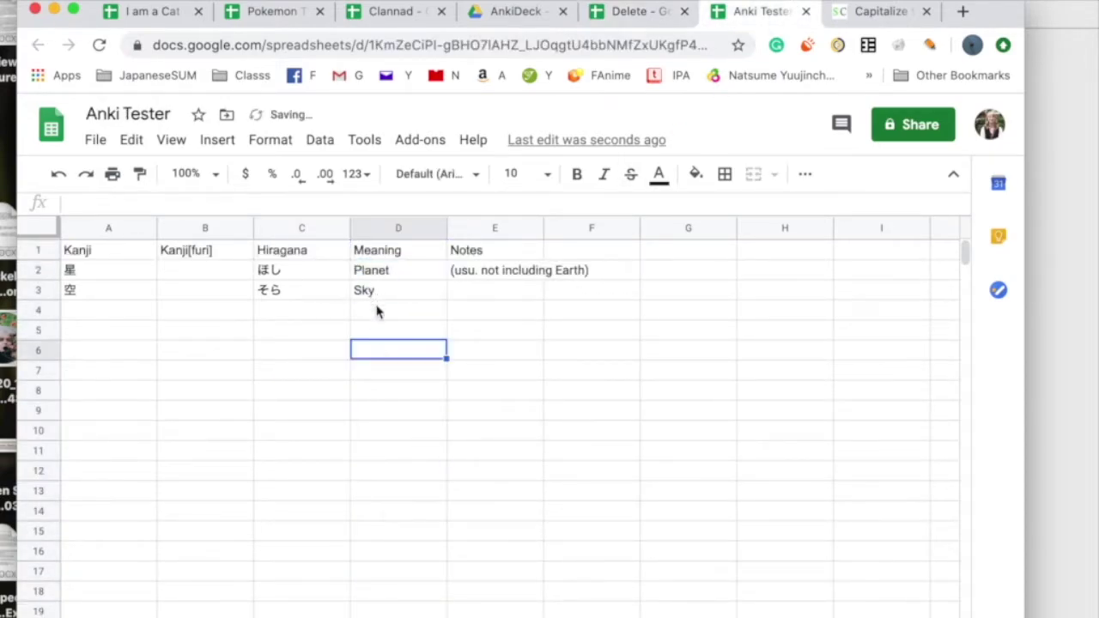
Examine how the definitions are capitalised in the English column of the Clannad spreadsheet.
left_click(364, 14)
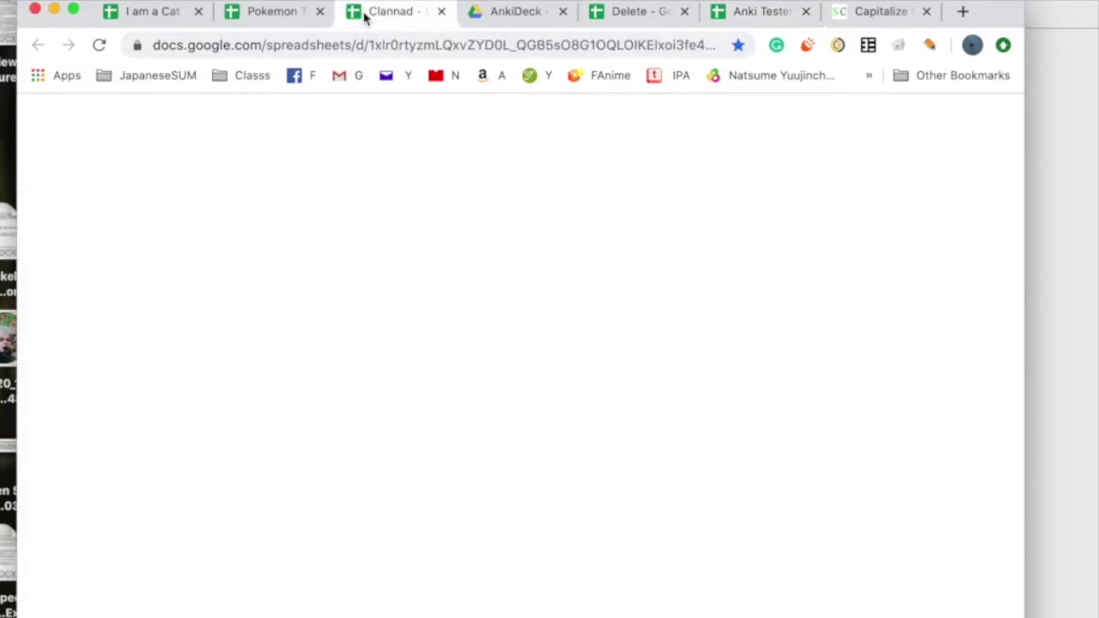
left_click(541, 297)
key("Down")
key("Down")
key("Down")
key("Down")
key("Down")
key("Down")
key("Down")
key("Down")
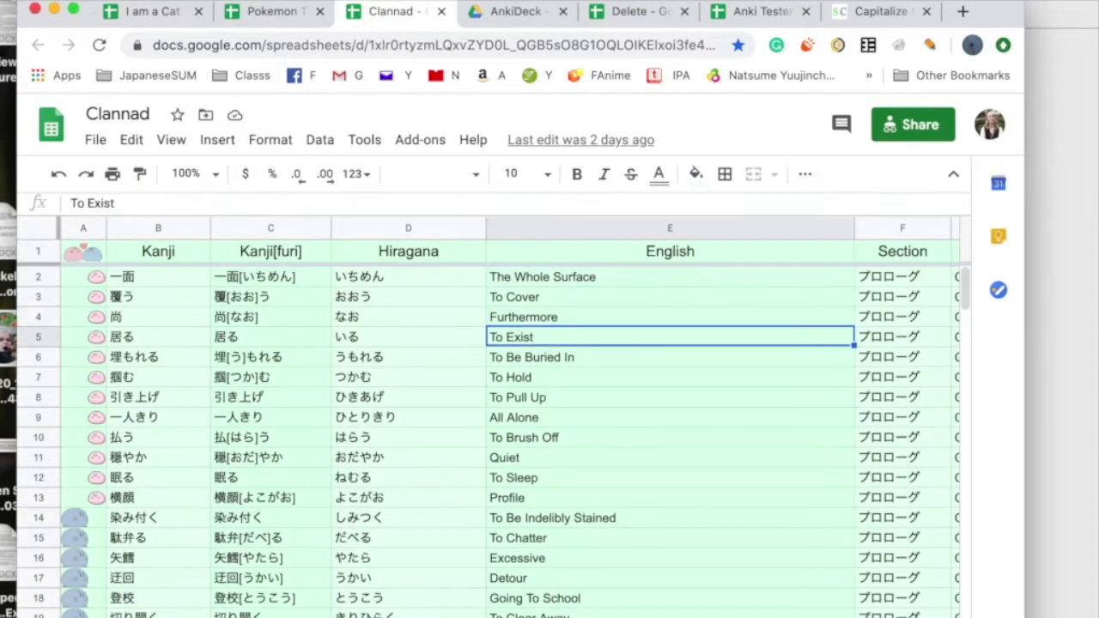
key("Down")
key("Down")
key("Down")
key("Down")
key("Down")
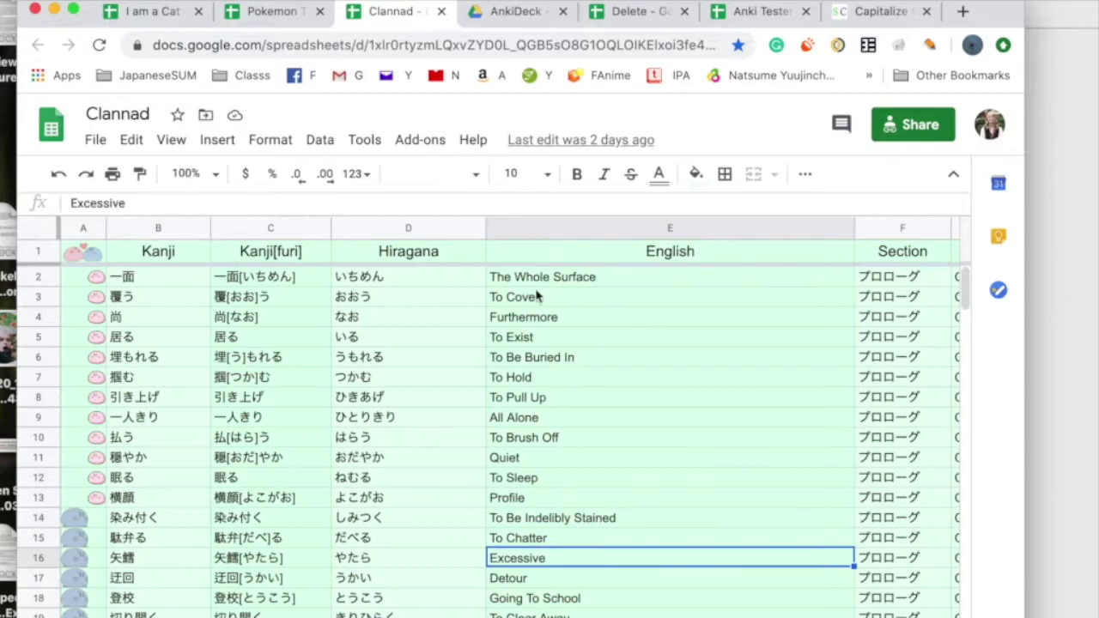
Examine the capitalisation of the entries in the Meaning (type) column of the Pokemon spreadsheet.
left_click(270, 11)
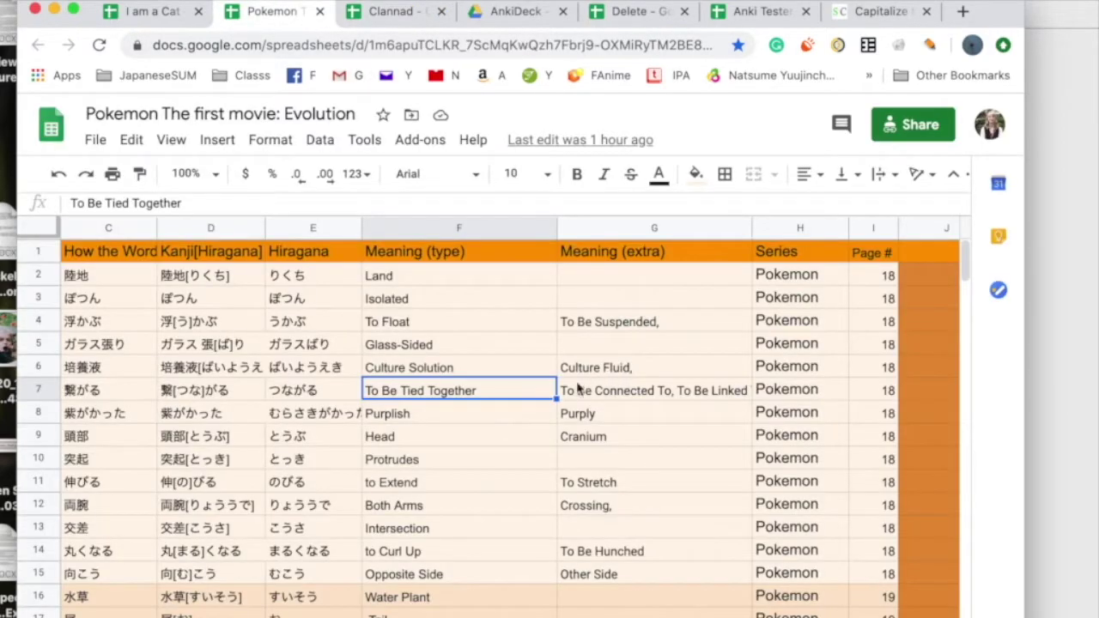
left_click(469, 549)
key("Down")
key("Up")
key("Up")
key("Up")
key("Up")
key("Up")
key("Up")
key("Up")
key("Up")
key("Up")
key("Up")
key("Up")
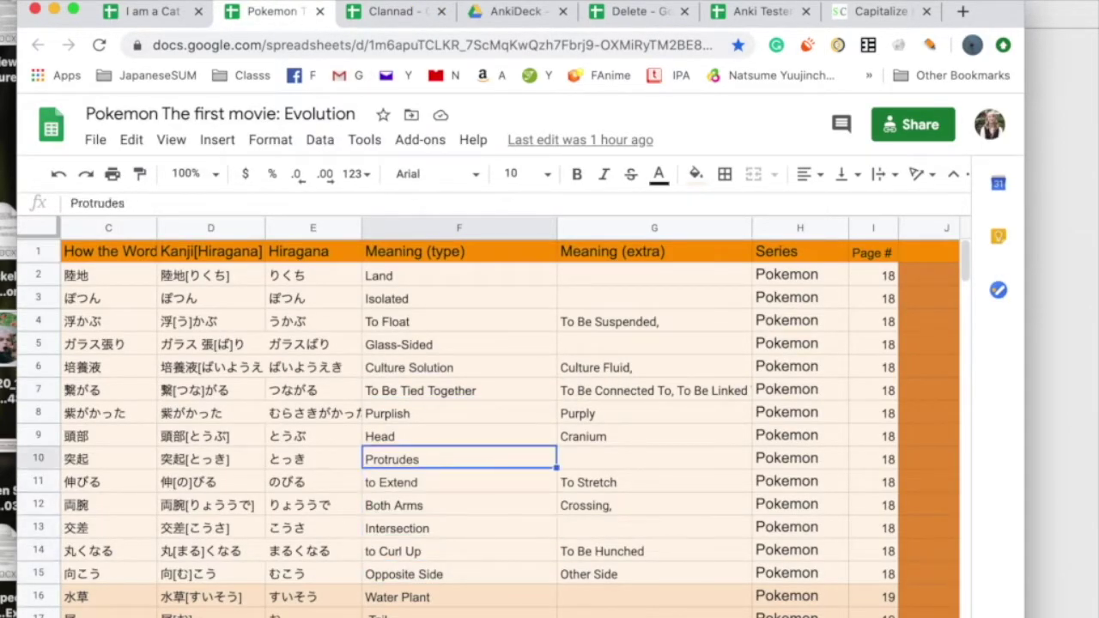
key("Up")
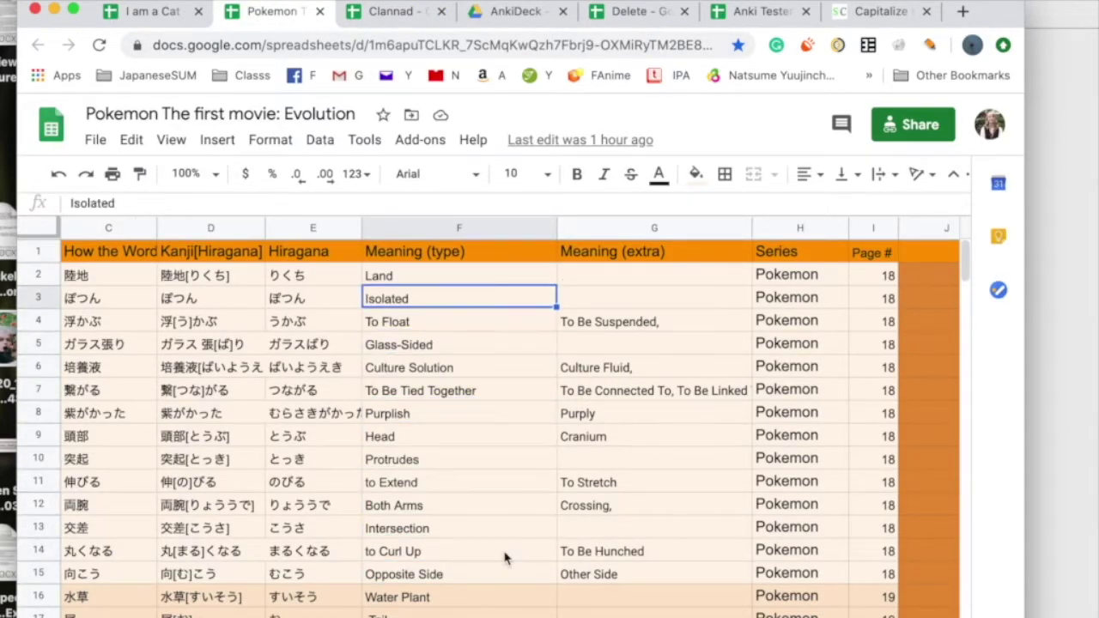
Review the PROPER array formula in C1 of the Delete spreadsheet and its output beside the source meanings, leaving the formula unedited.
left_click(635, 11)
double_click(268, 254)
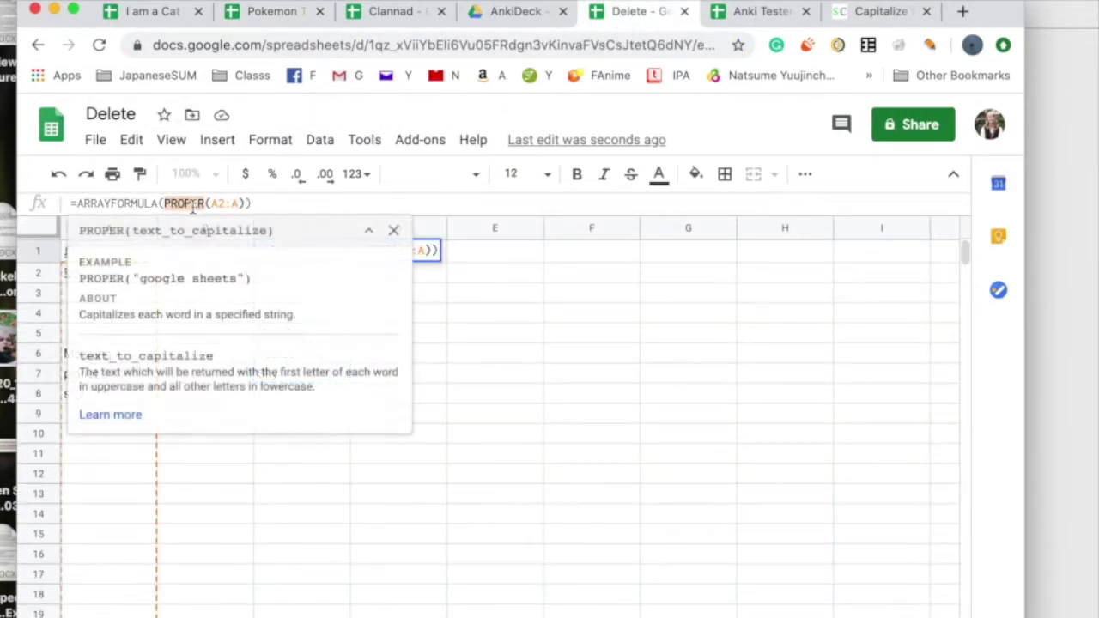
left_click(399, 481)
left_click(84, 340)
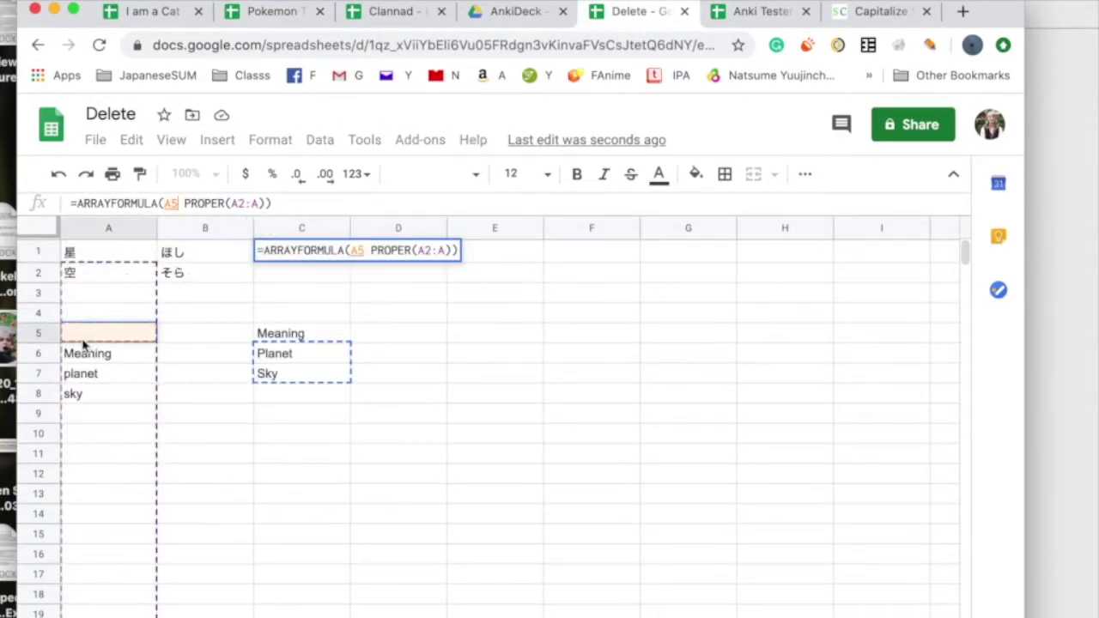
left_click_drag(278, 333, 296, 402)
left_click(457, 360)
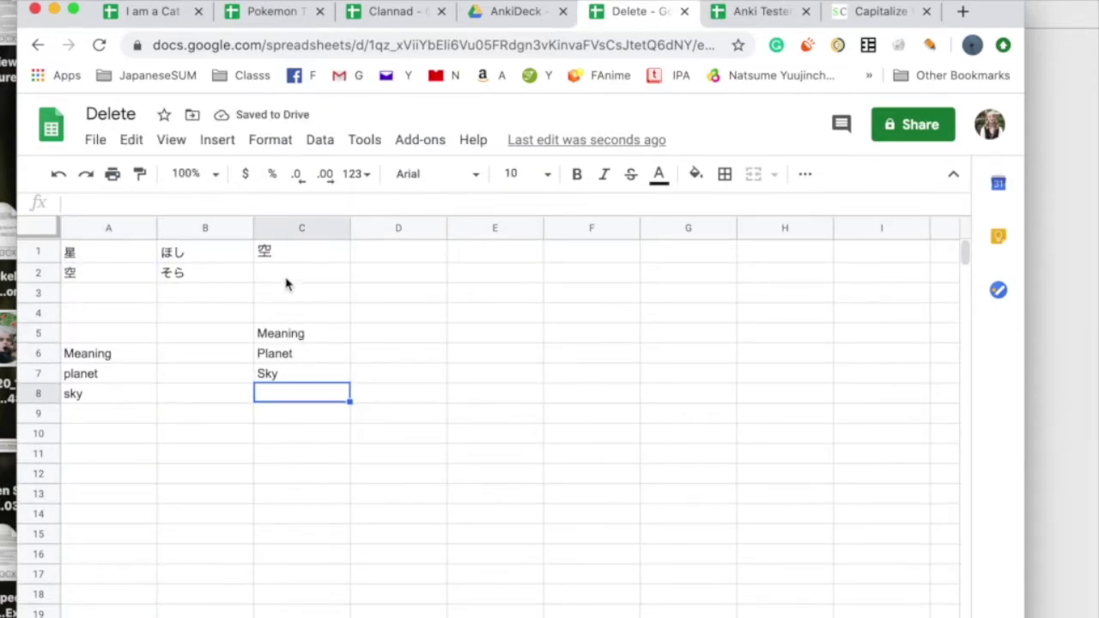
Compare the formula cell C1 and its output down to C7 with the start of the source range at A2.
left_click(281, 254)
left_click(100, 278)
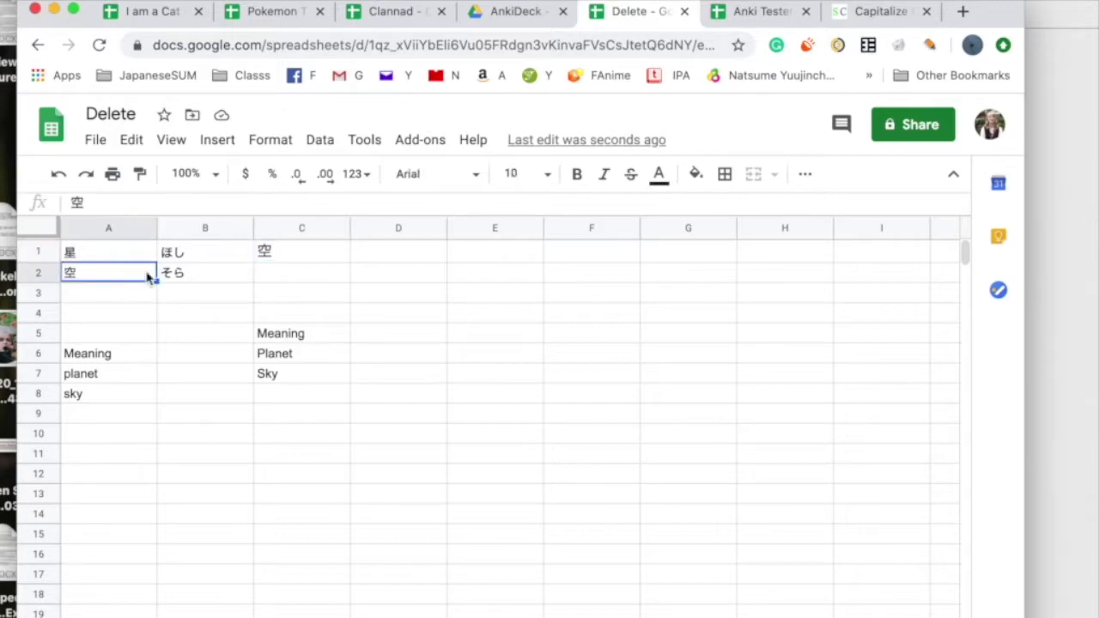
left_click(286, 248)
left_click(111, 277)
left_click(275, 254)
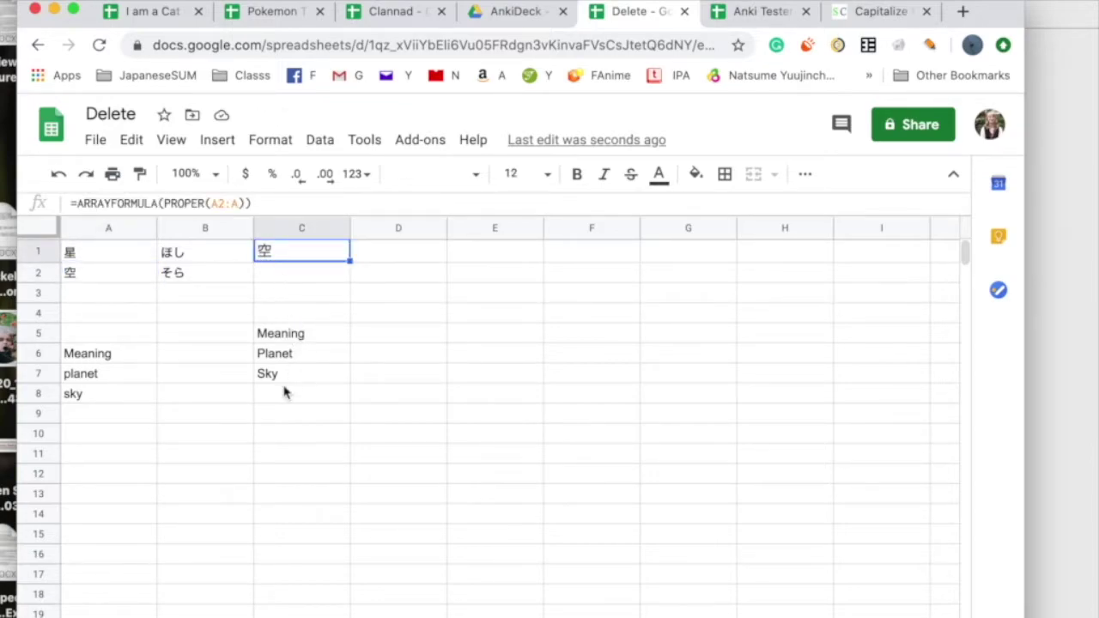
left_click(283, 381, "shift")
left_click(400, 311)
left_click(316, 260)
left_click(99, 280)
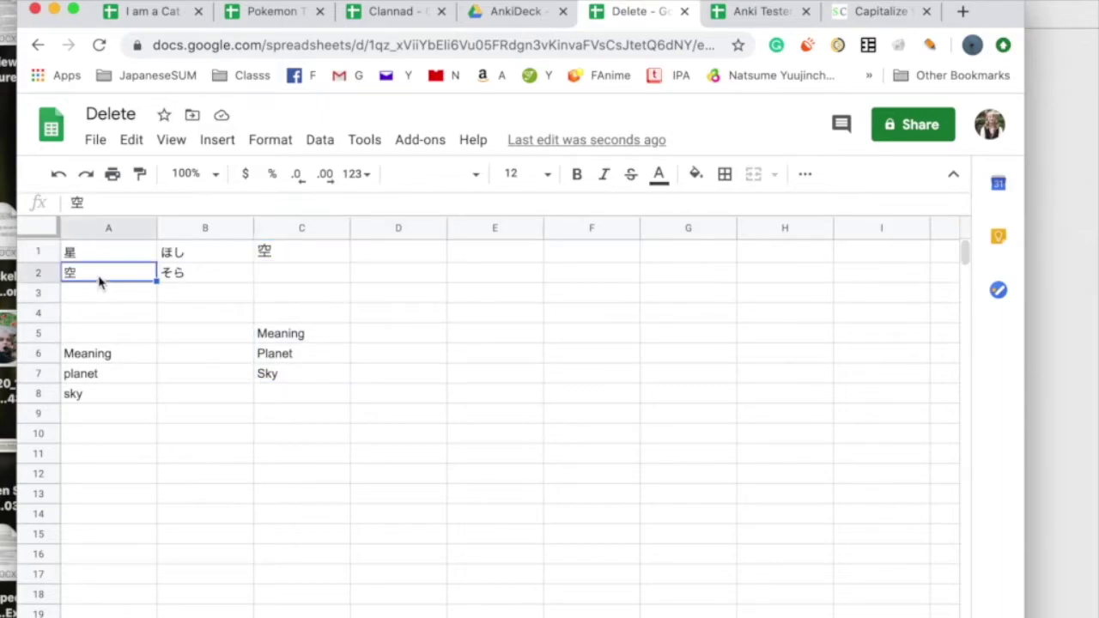
Enter "how" in A3 of the Delete spreadsheet as a test word for the capitalisation formula.
left_click(96, 296)
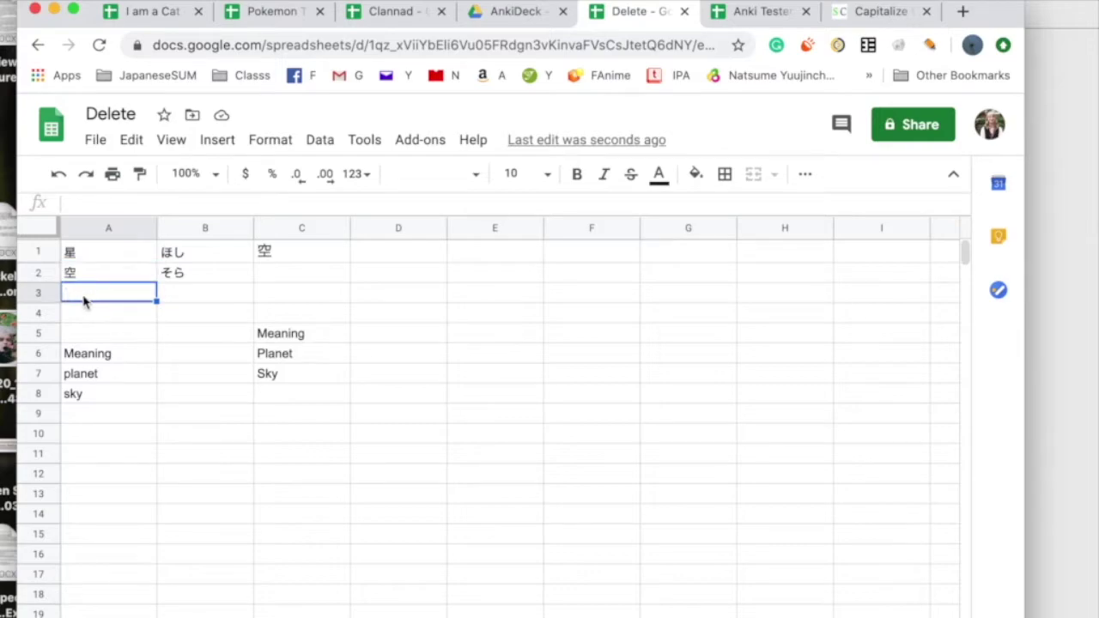
type("how")
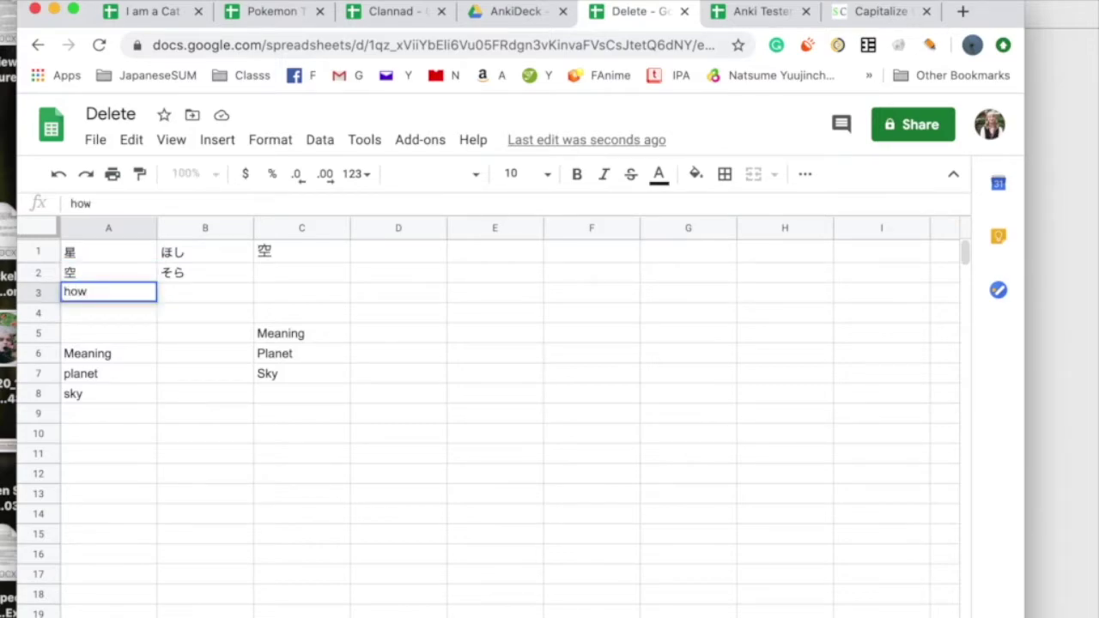
left_click(280, 318)
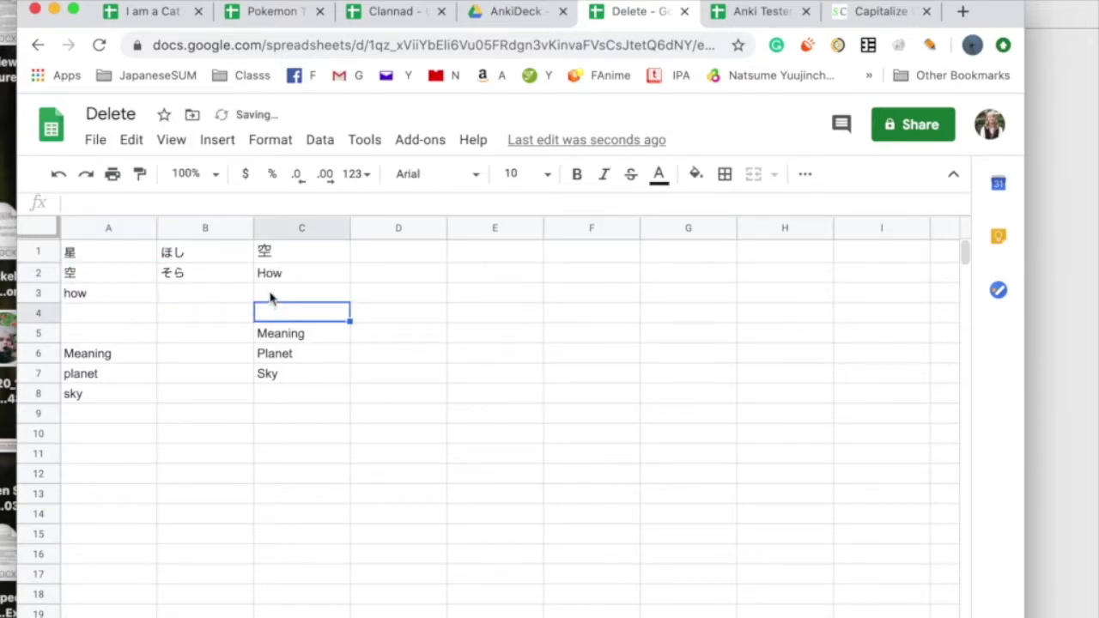
Examine the capitalised output in C2:C9 of the Delete spreadsheet.
left_click(272, 275)
left_click(294, 418, "shift")
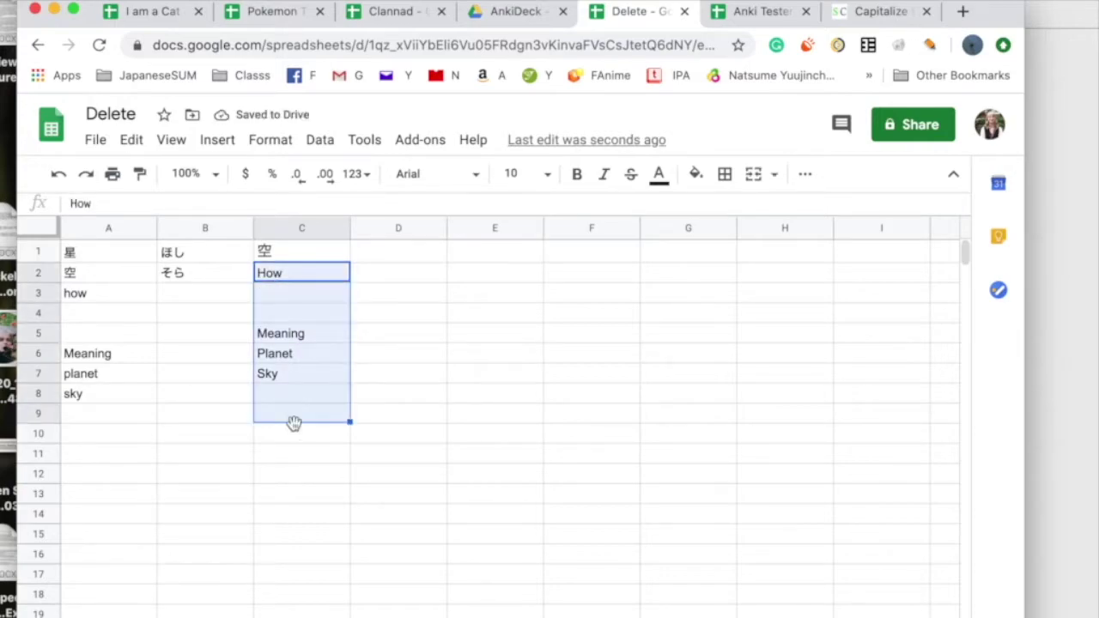
left_click(187, 414)
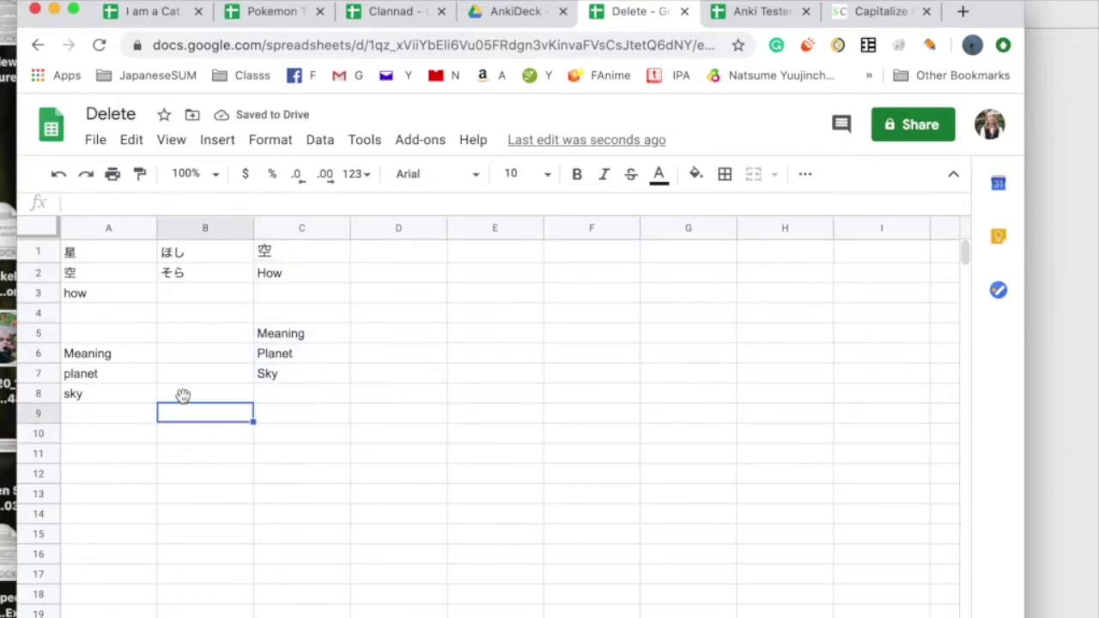
Format the kanji in A1:A2 as bold and italic.
left_click(103, 260)
left_click(94, 270, "shift")
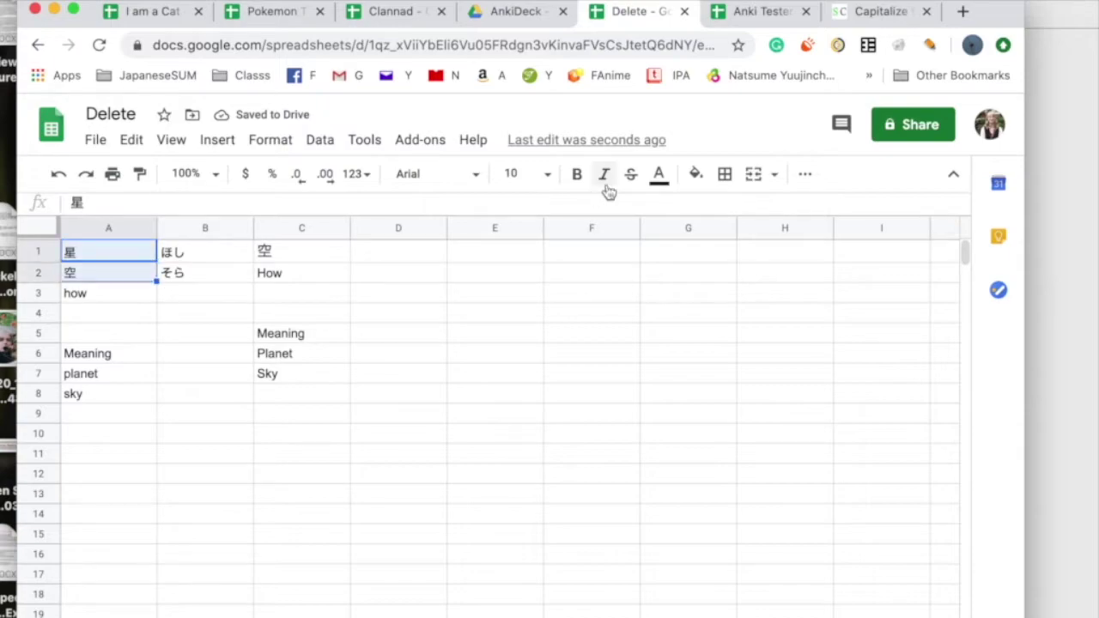
left_click(579, 181)
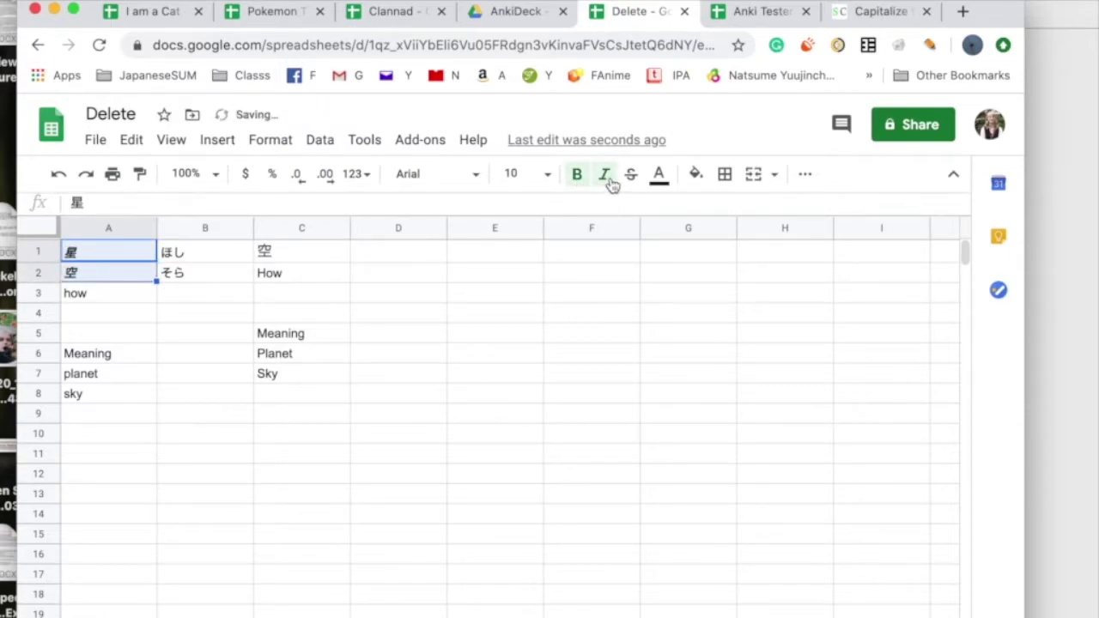
left_click(606, 177)
left_click_drag(244, 375, 246, 392)
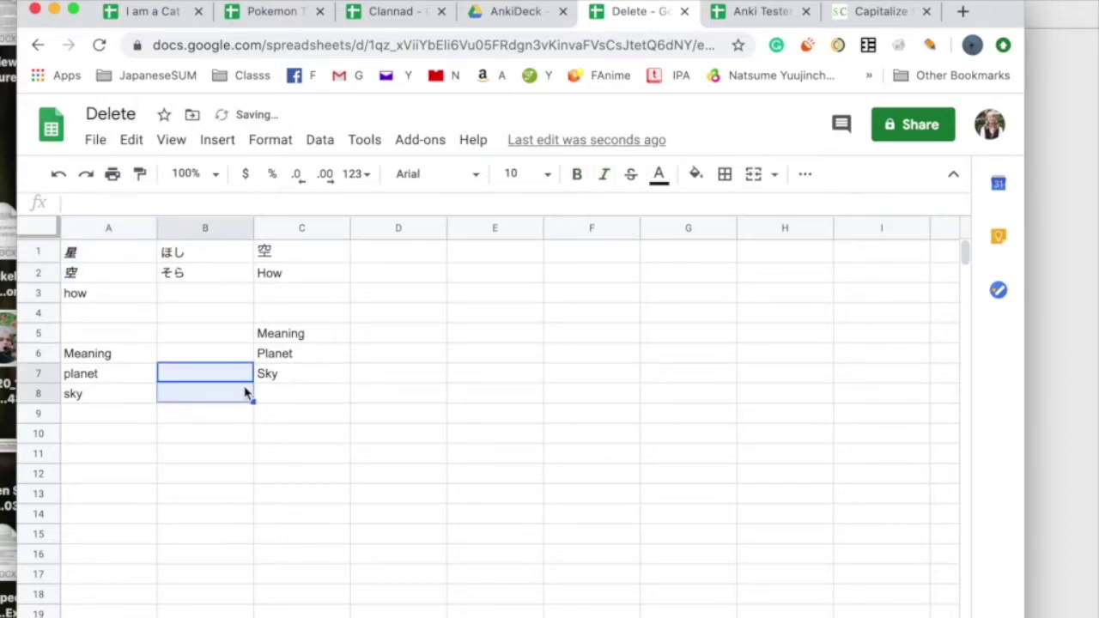
Inspect the PROPER function inside the array formula in C1, leaving the formula unedited.
left_click(274, 254)
double_click(191, 203)
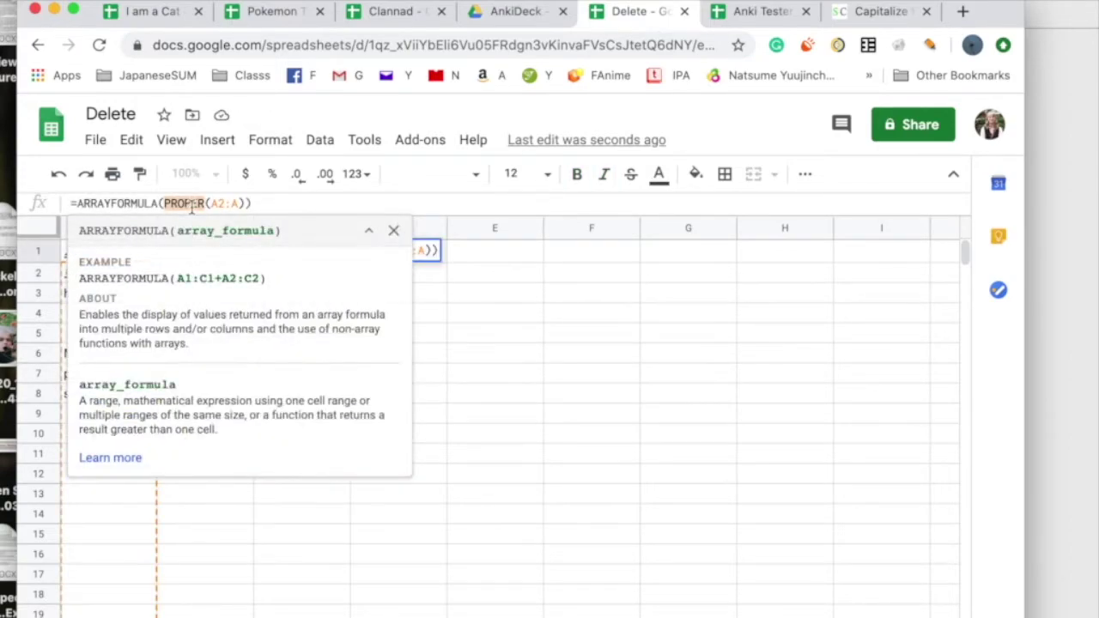
left_click(549, 277)
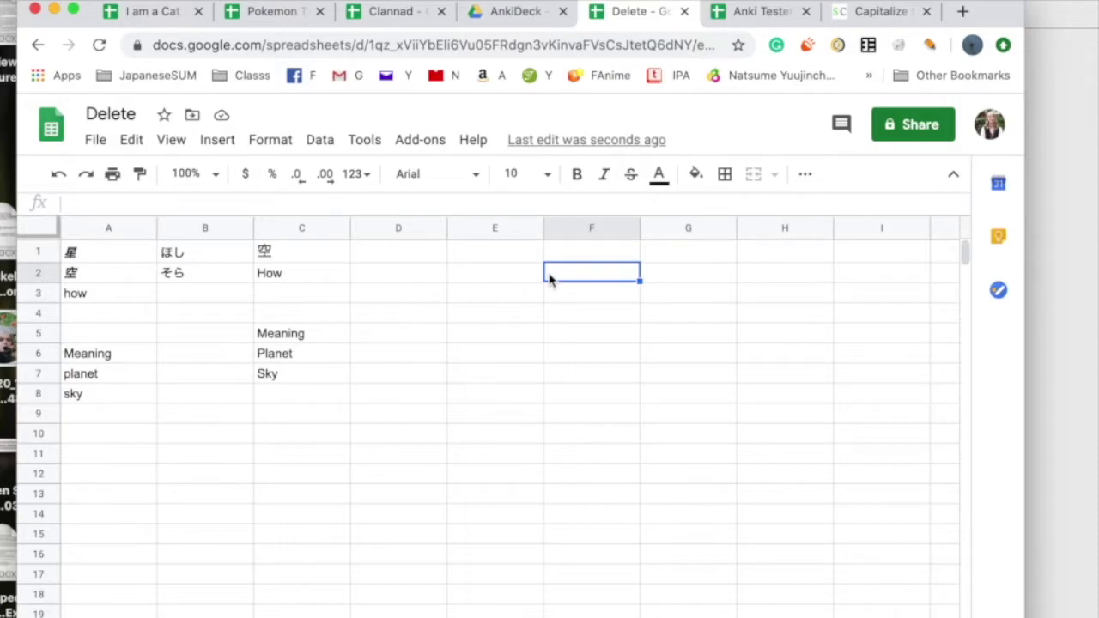
Compare the kanji and hiragana in A2:C3 of the Anki Tester spreadsheet with the contents of the Delete spreadsheet.
left_click(736, 18)
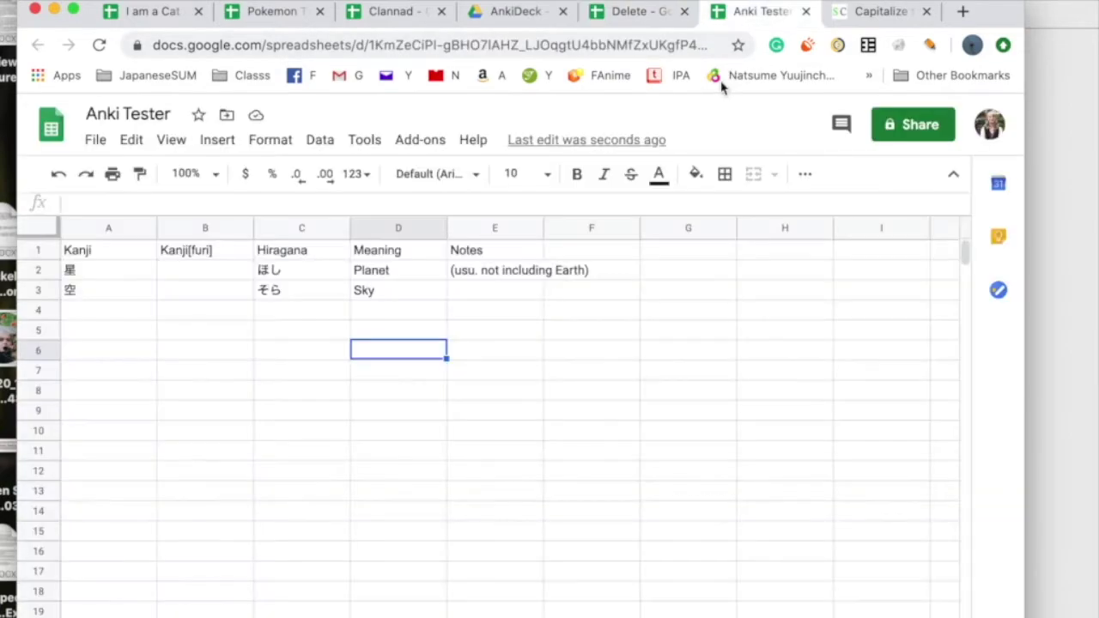
left_click(99, 273)
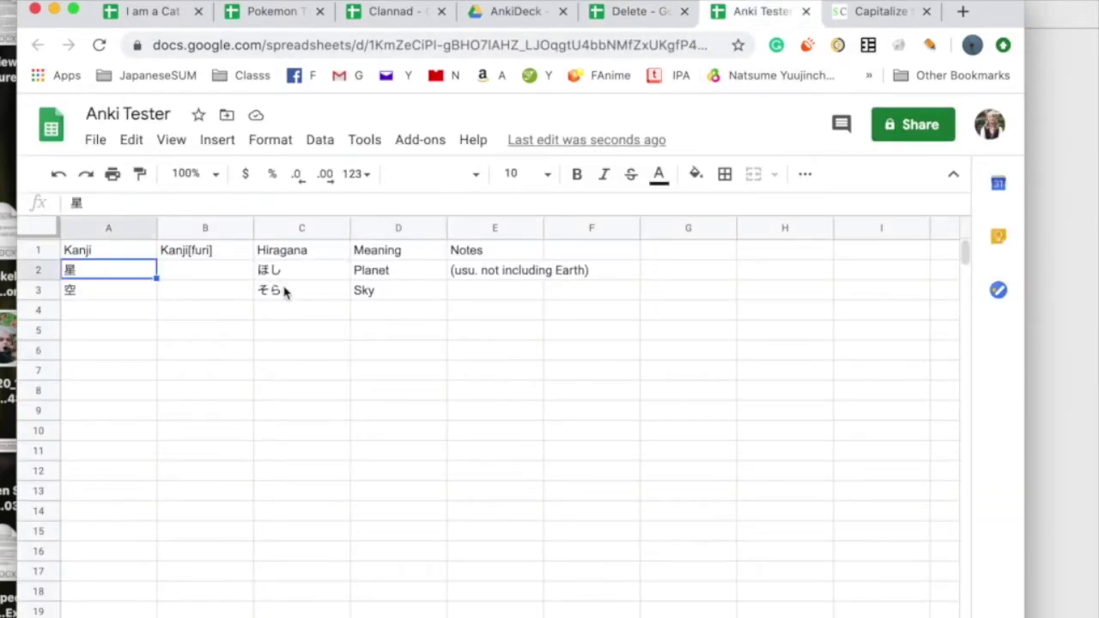
left_click(285, 292, "shift")
left_click(643, 13)
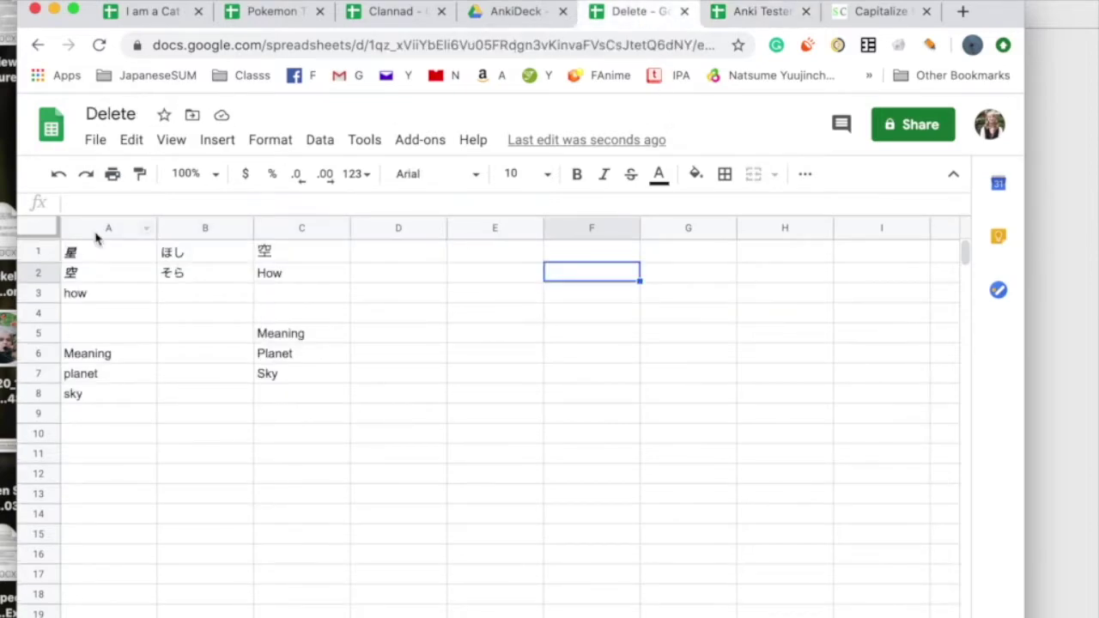
left_click(98, 251)
left_click(334, 427, "shift")
left_click(248, 432)
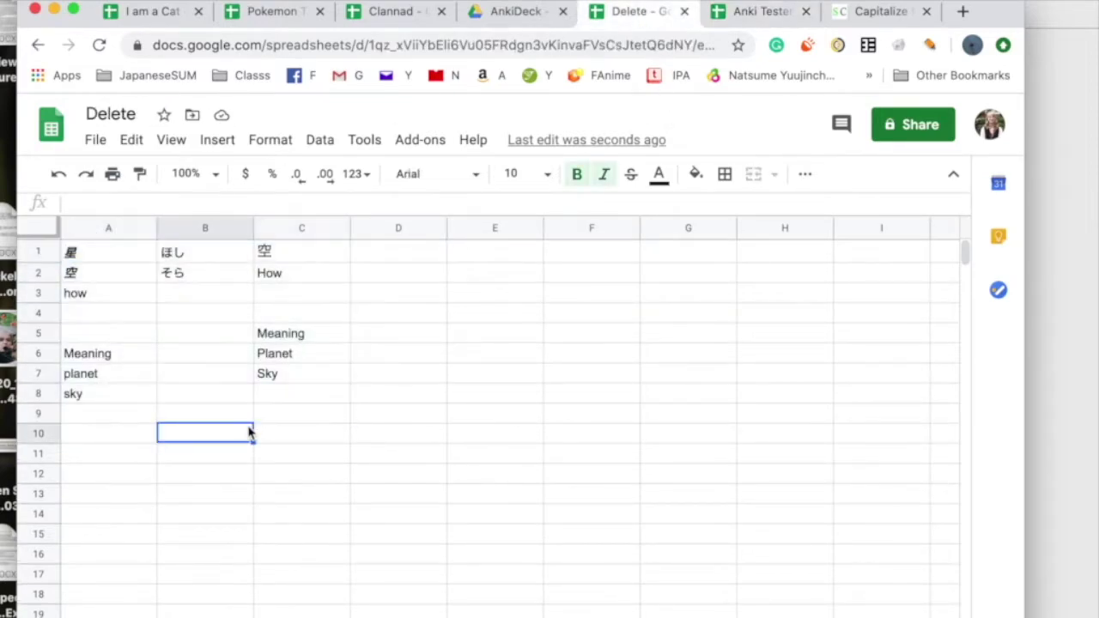
Clear the test words and meanings in A3:D10 and the capitalisation formula and its output in C1:C2.
left_click(122, 296)
left_click(370, 434, "shift")
key("Delete")
left_click(306, 272)
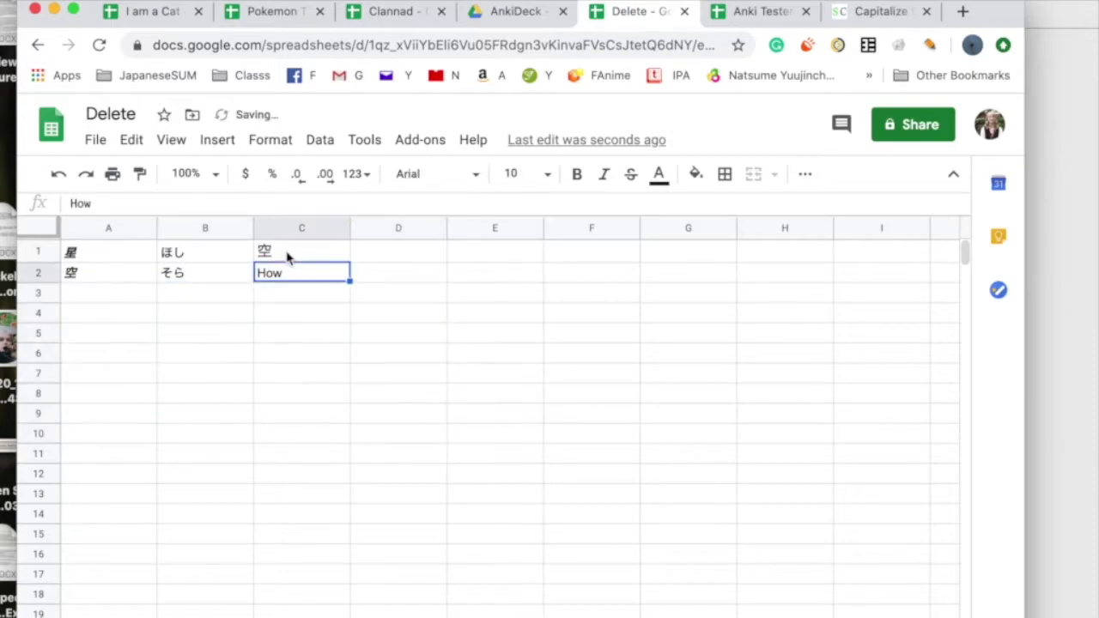
left_click(287, 252, "shift")
key("Delete")
left_click(128, 396)
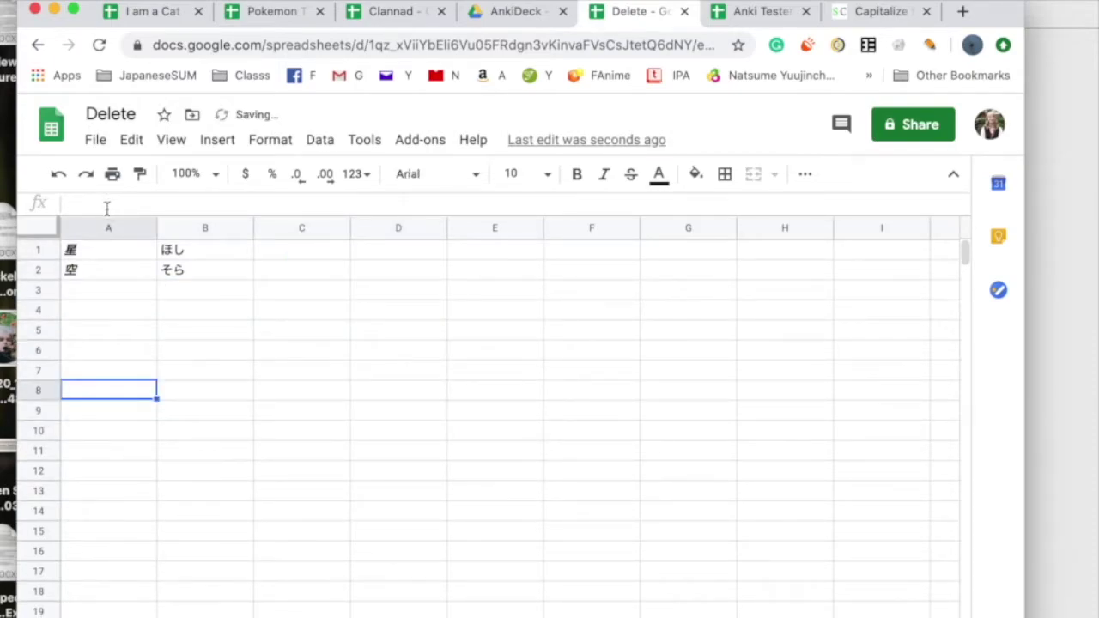
Copy the kanji in B2:B18 of the Clannad spreadsheet into column A of the Delete spreadsheet, starting at A1.
left_click(105, 249)
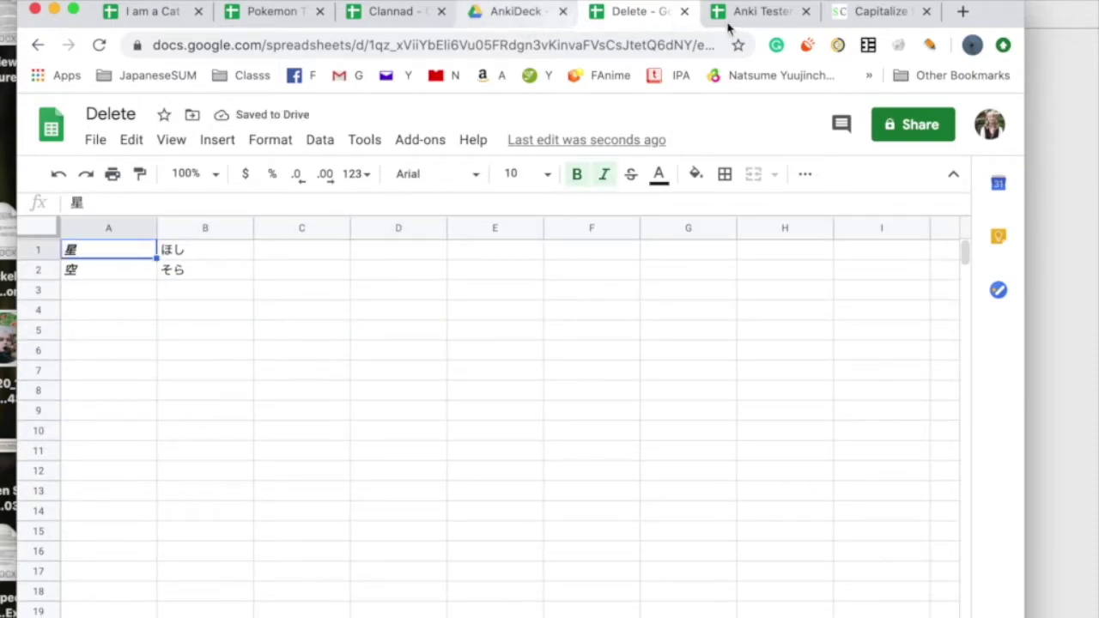
left_click(413, 14)
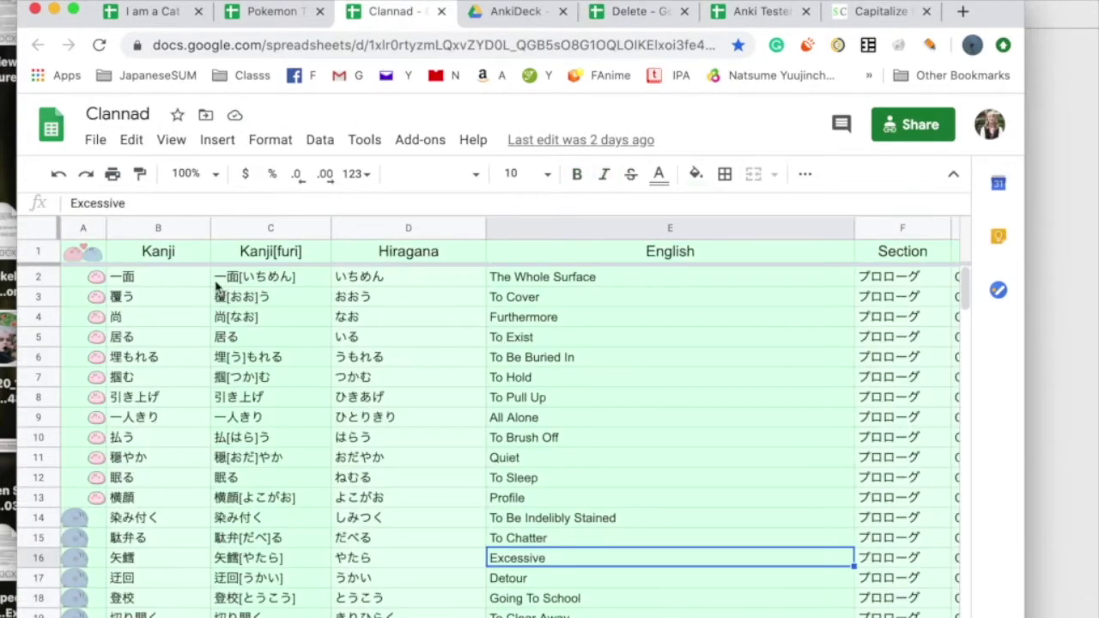
left_click(187, 278)
left_click(128, 615, "shift")
key("super+c")
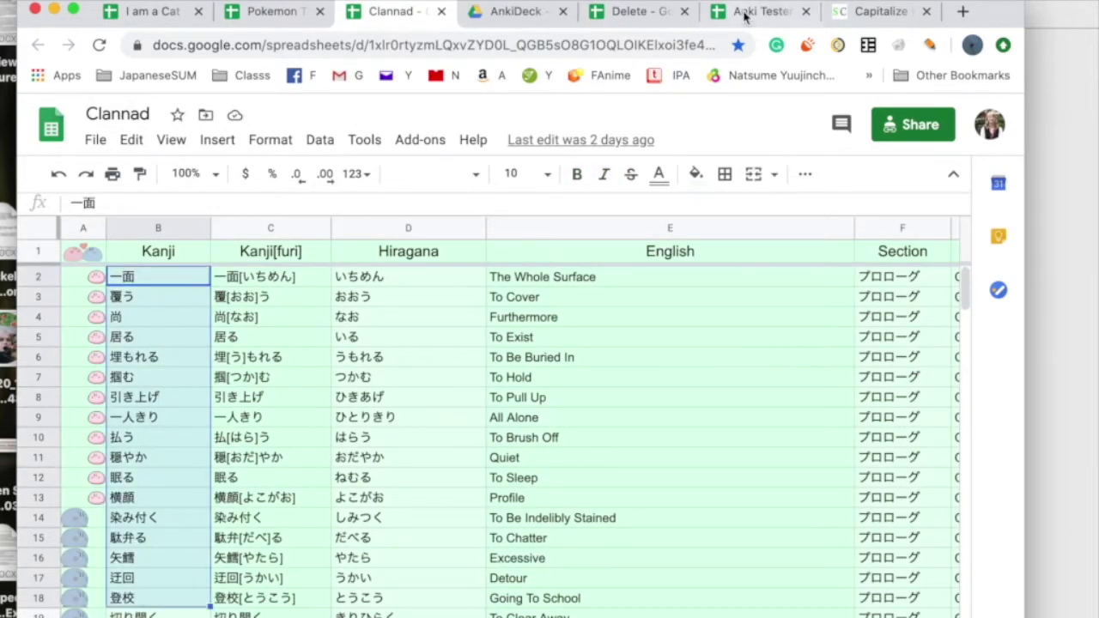
left_click(639, 11)
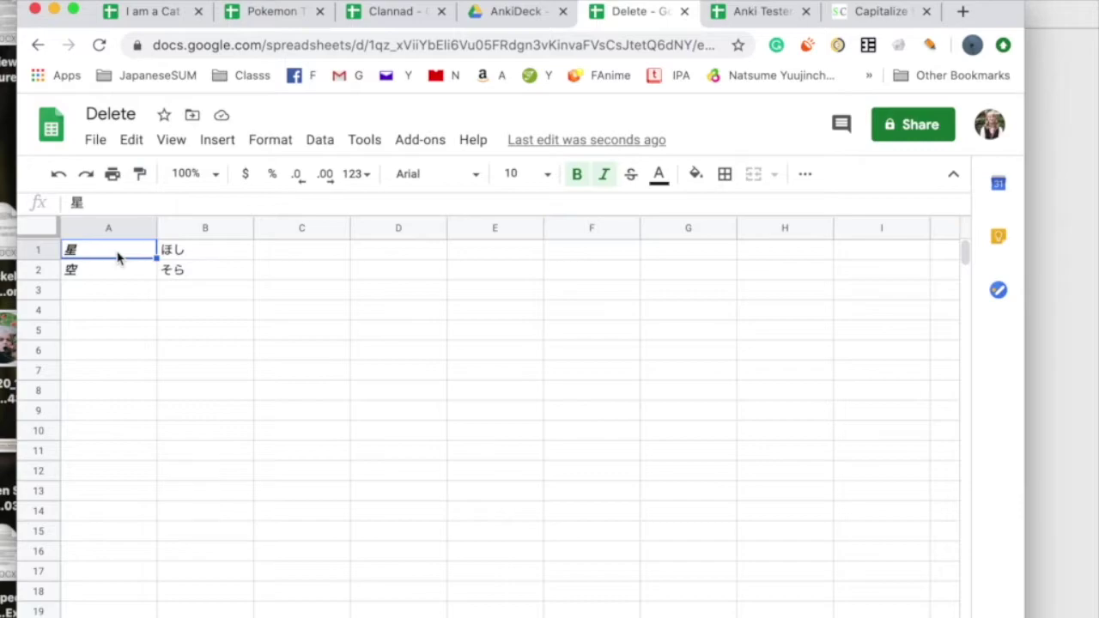
key("super+v")
Copy the hiragana readings in D2:D18 of the Clannad spreadsheet into column B of the Delete spreadsheet, starting at B1.
key("super+3")
left_click(253, 606, "shift")
left_click(391, 284)
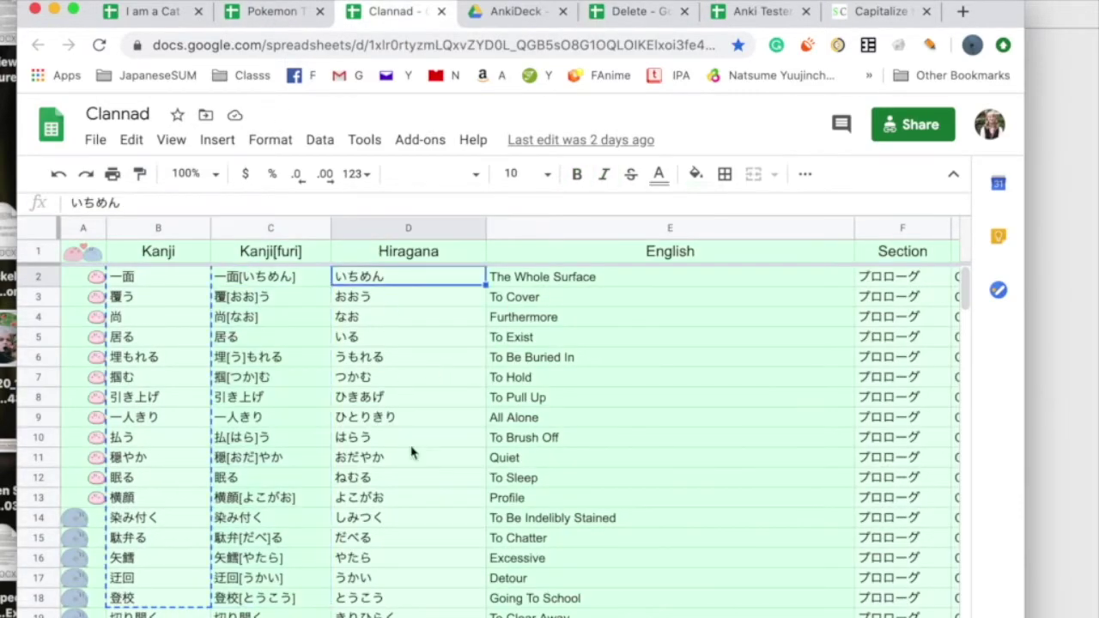
left_click(386, 606, "shift")
key("super+c")
left_click(521, 12)
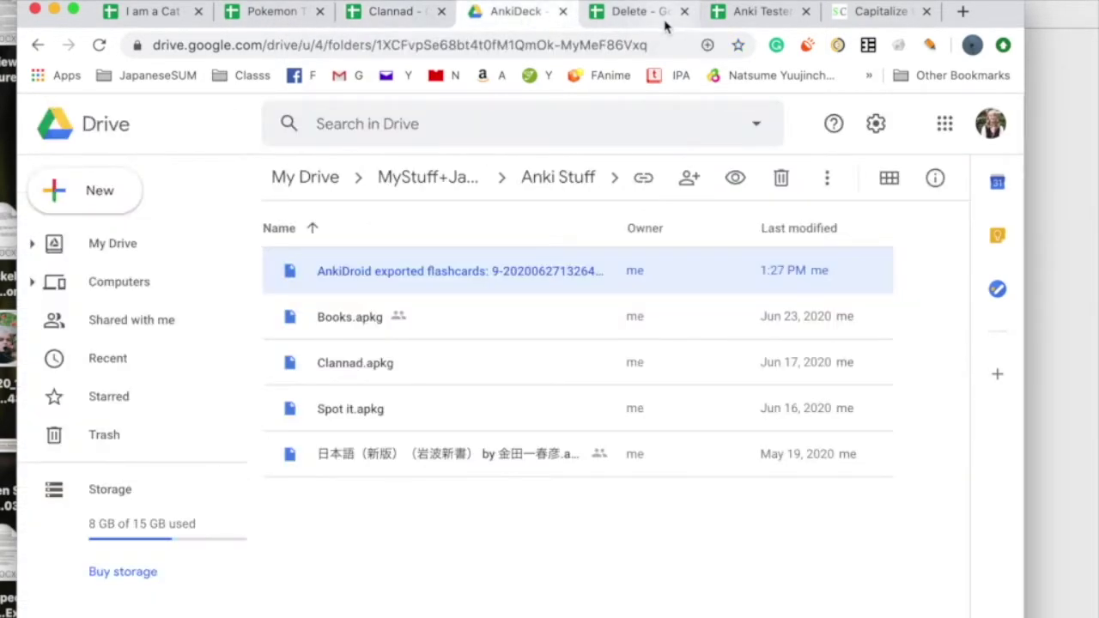
left_click(661, 13)
left_click(222, 248)
key("super+v")
left_click(307, 391)
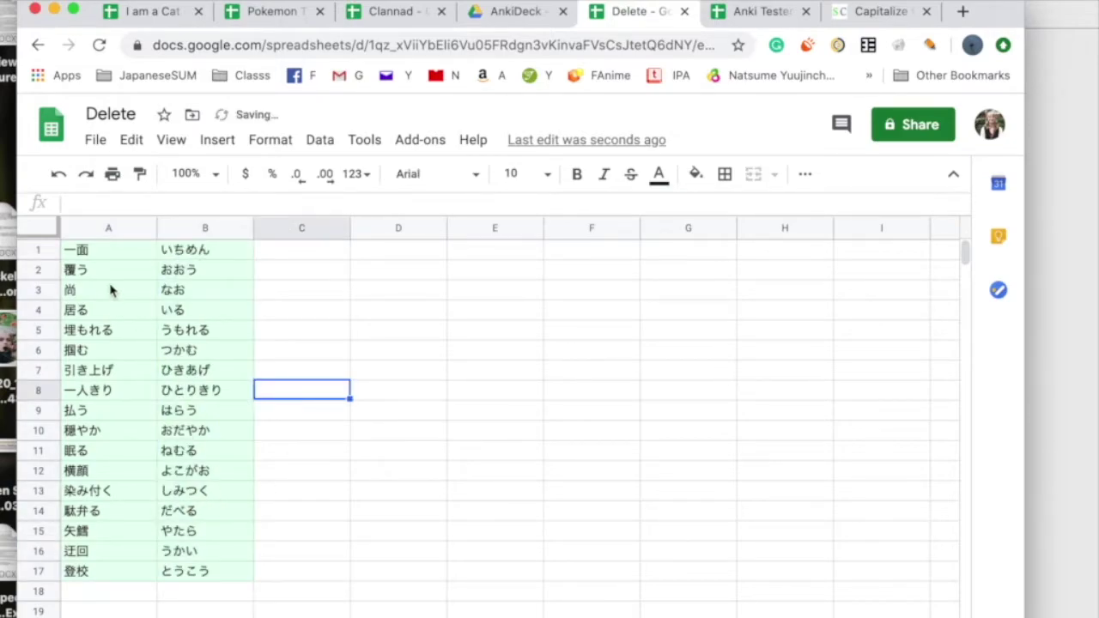
Download the current sheet as comma-separated values, saving it to the Desktop as "Delete - anki_export".
left_click_drag(111, 290, 115, 351)
left_click(122, 569)
left_click(96, 139)
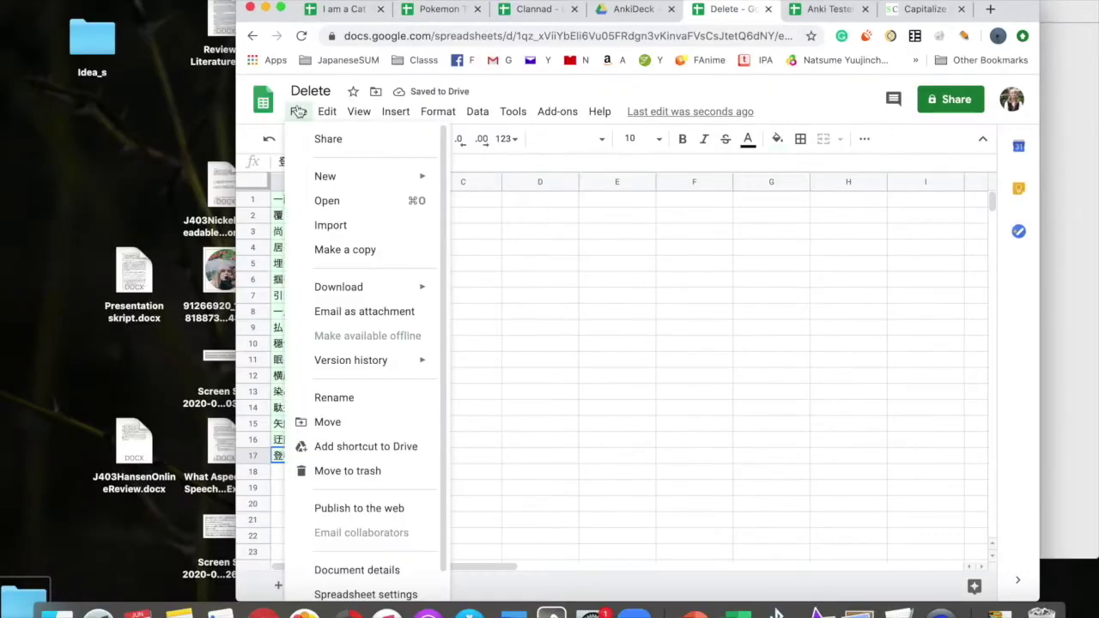
mouse_move(215, 366)
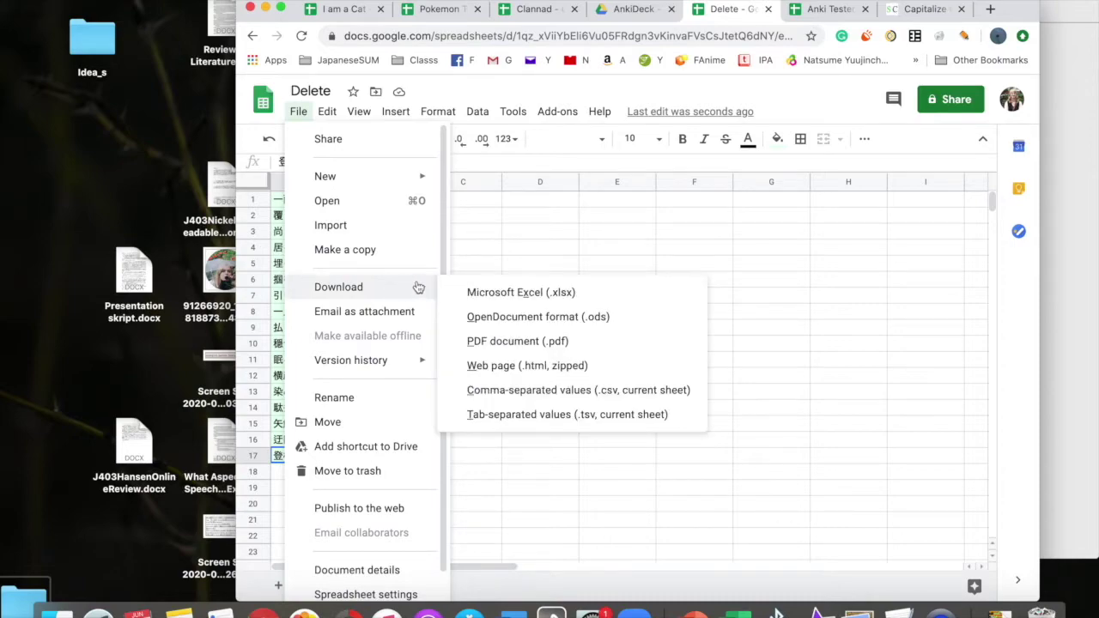
left_click(523, 390)
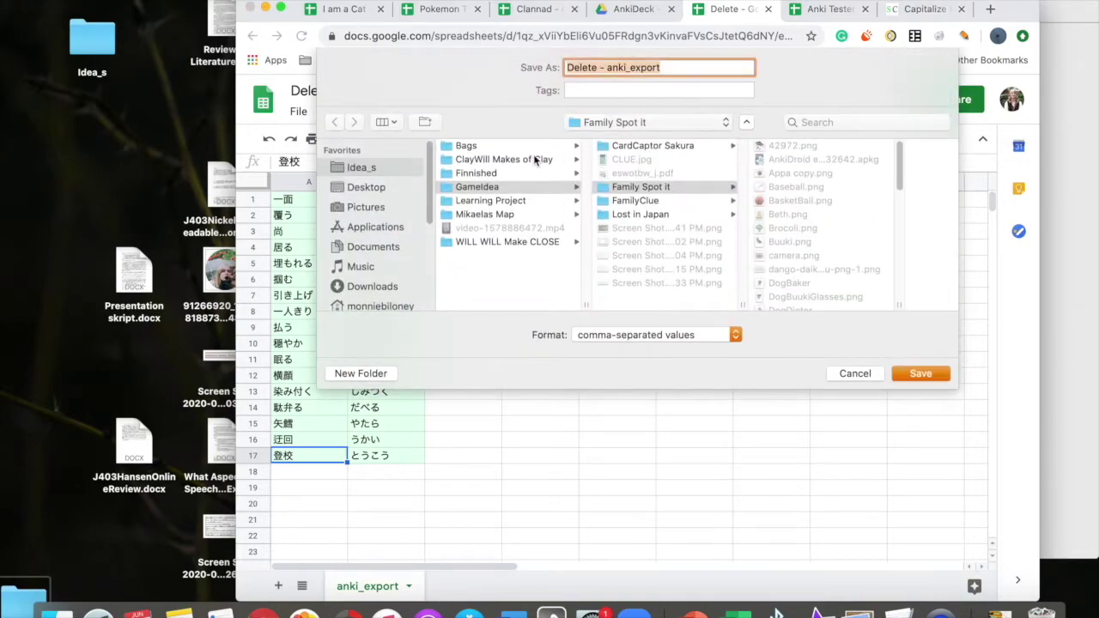
left_click(369, 187)
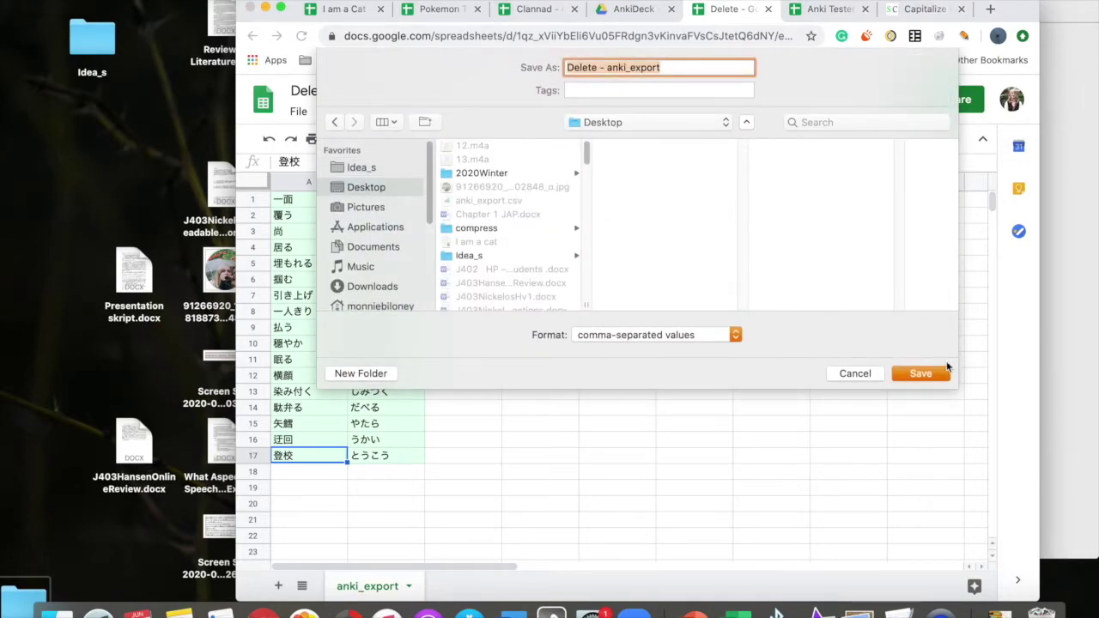
left_click(917, 370)
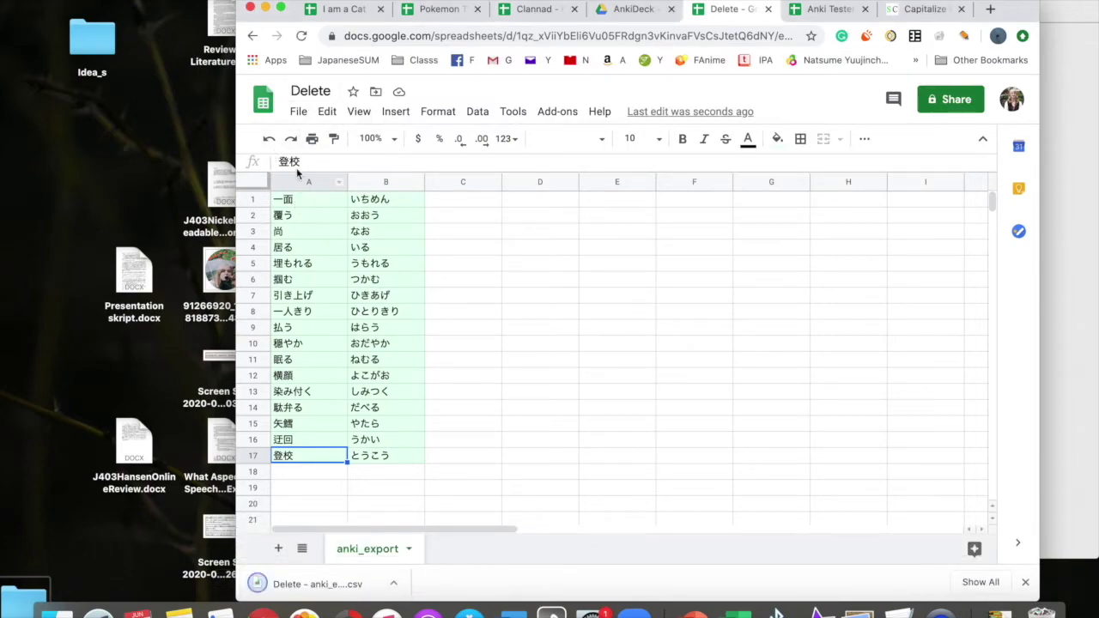
Upload "Delete - anki_export.csv" from the Desktop as the file to import into the Delete spreadsheet.
left_click(298, 112)
left_click(341, 232)
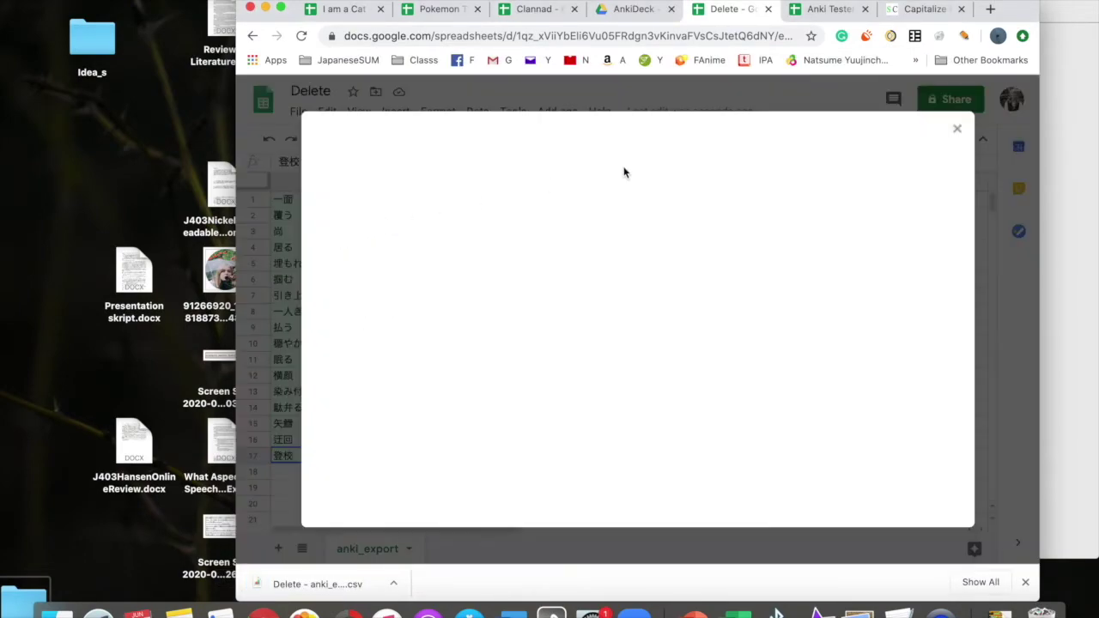
left_click(584, 171)
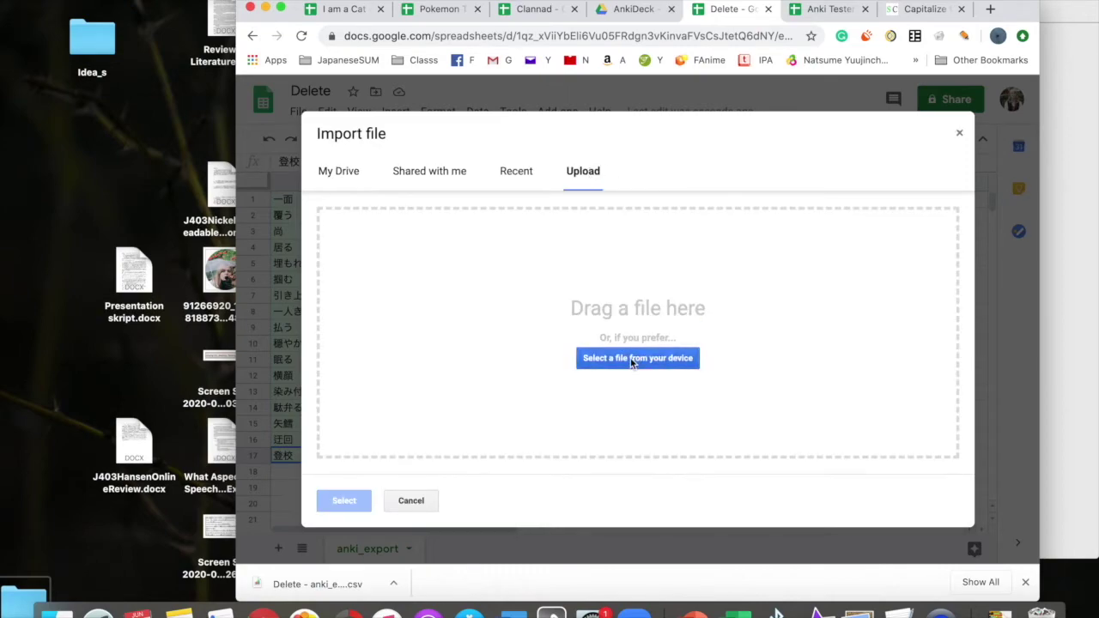
left_click(632, 362)
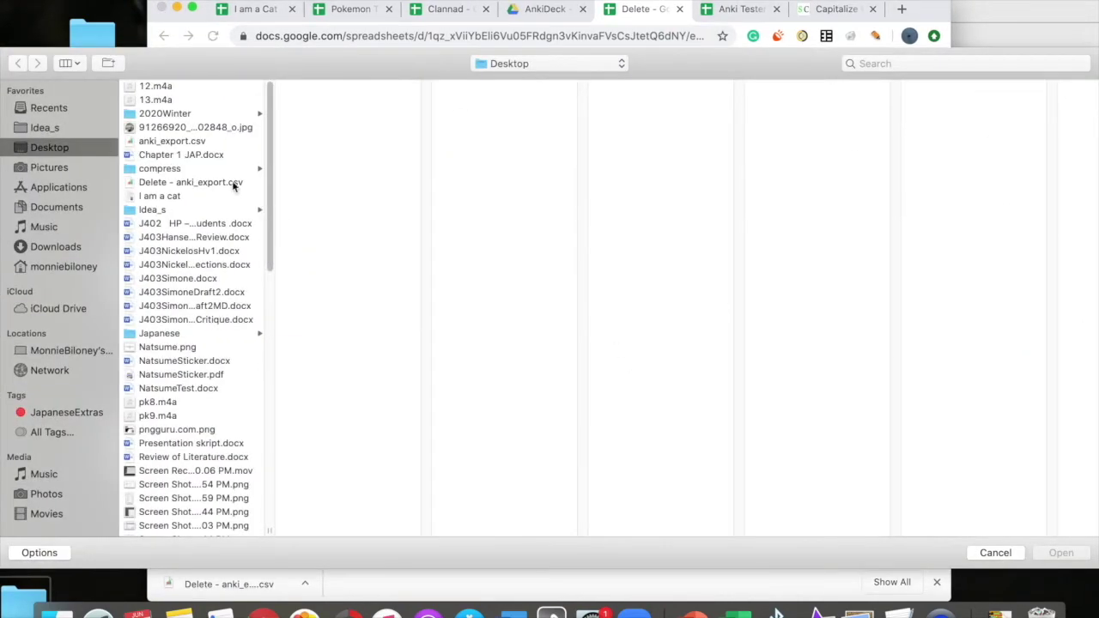
left_click(233, 183)
left_click(1058, 554)
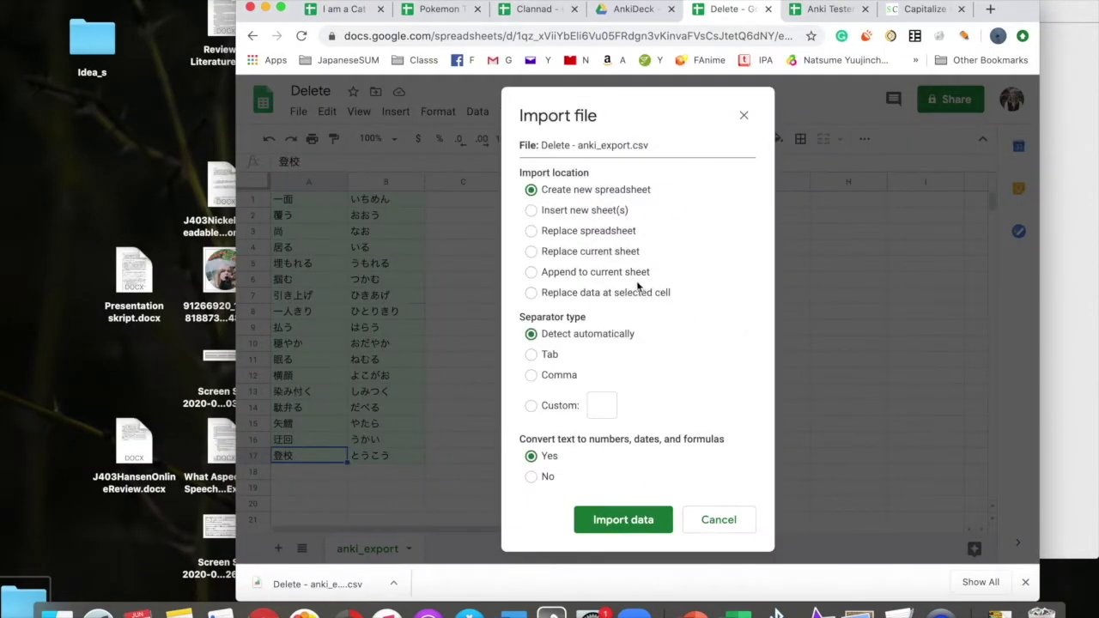
Import the uploaded file so that it replaces the current sheet, using Tab as the separator type.
left_click(531, 252)
left_click(532, 355)
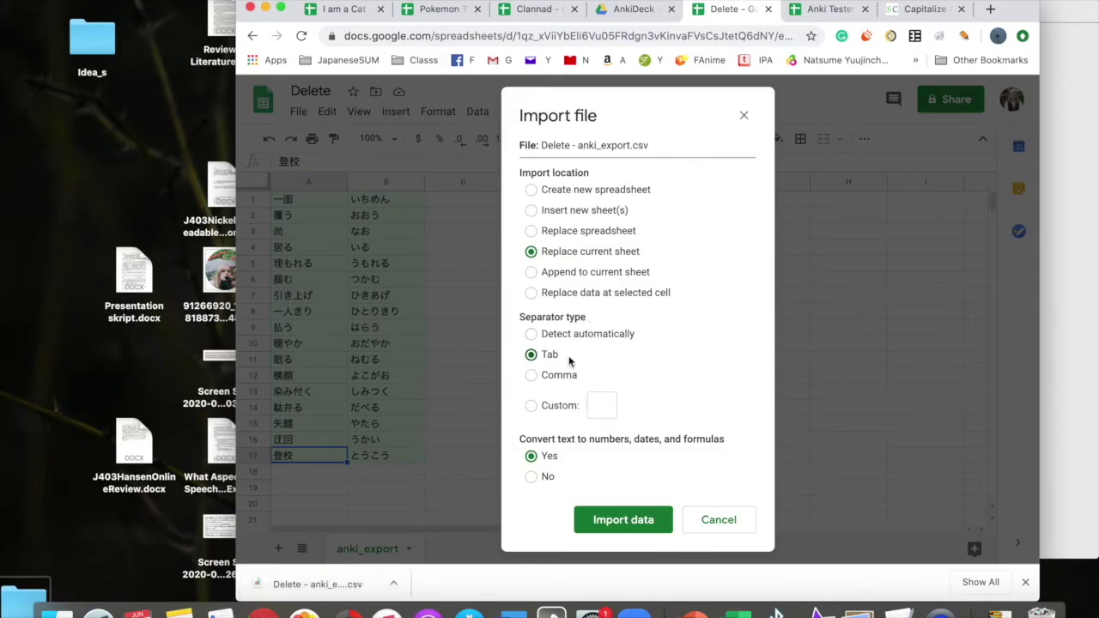
left_click(622, 519)
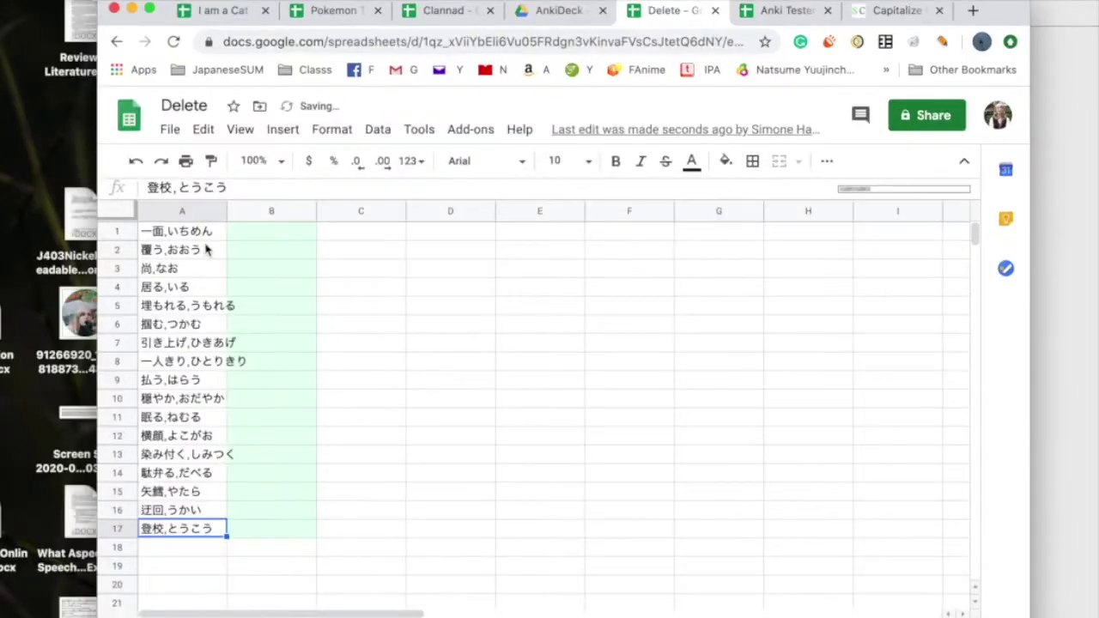
Inspect how the kanji and hiragana are combined in cell A1, leaving the cell unedited.
left_click(329, 203)
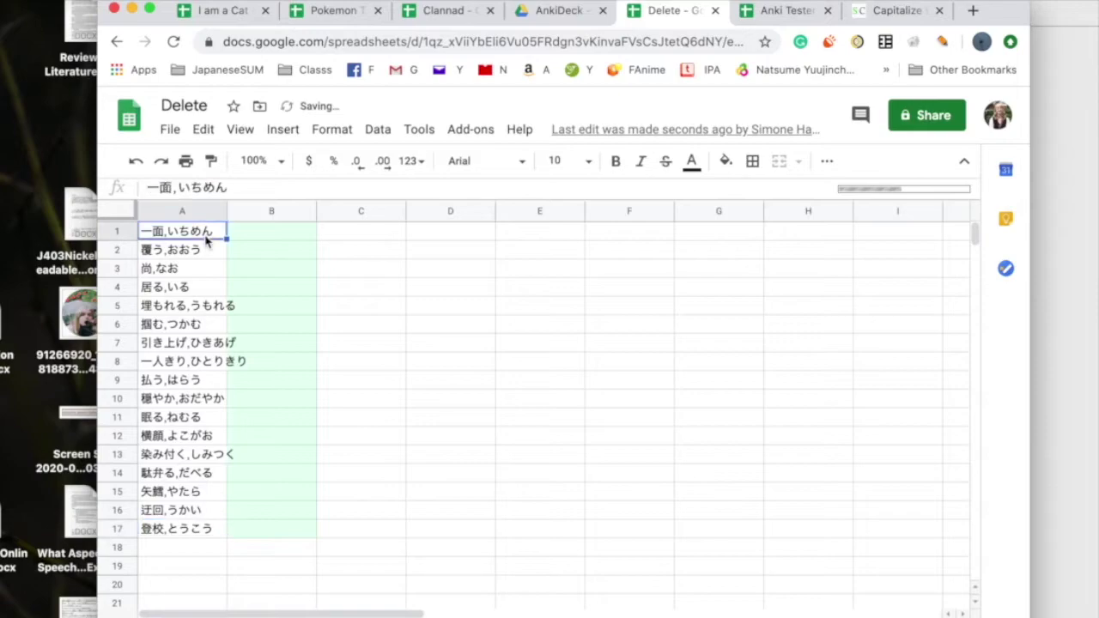
left_click(180, 186)
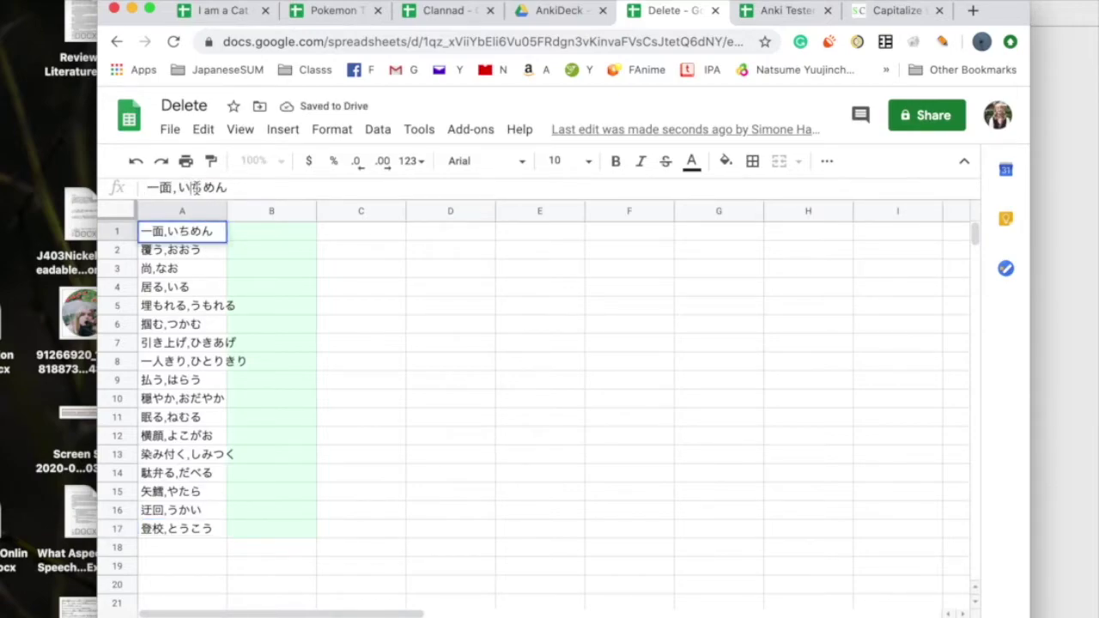
key("Escape")
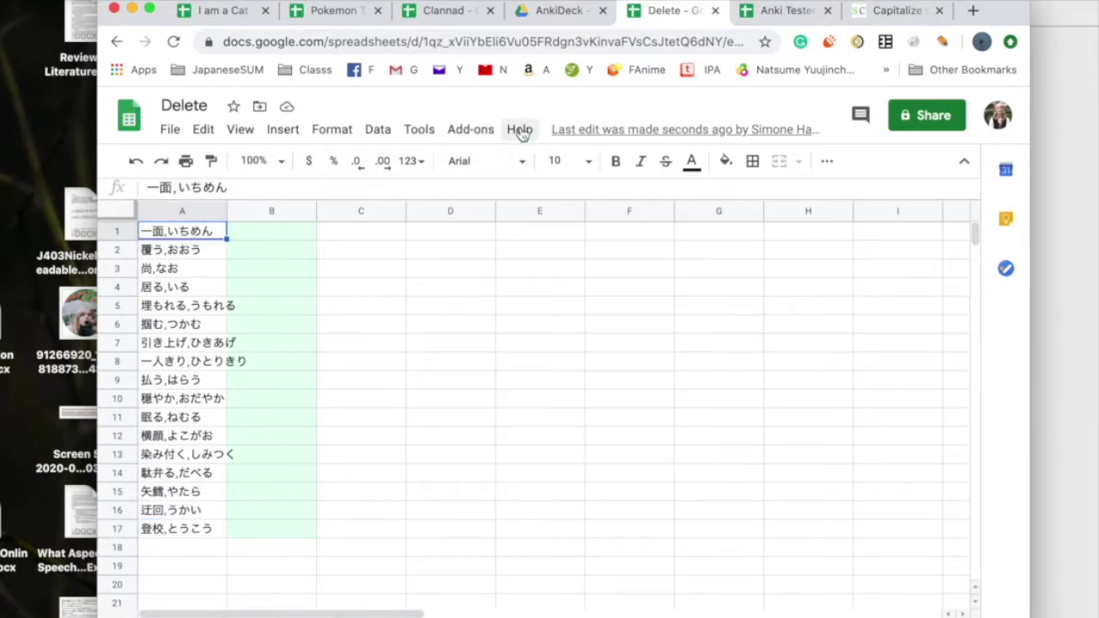
Replace every comma with an opening bracket [ across all sheets using Find and replace.
left_click(519, 129)
type("find")
key("Return")
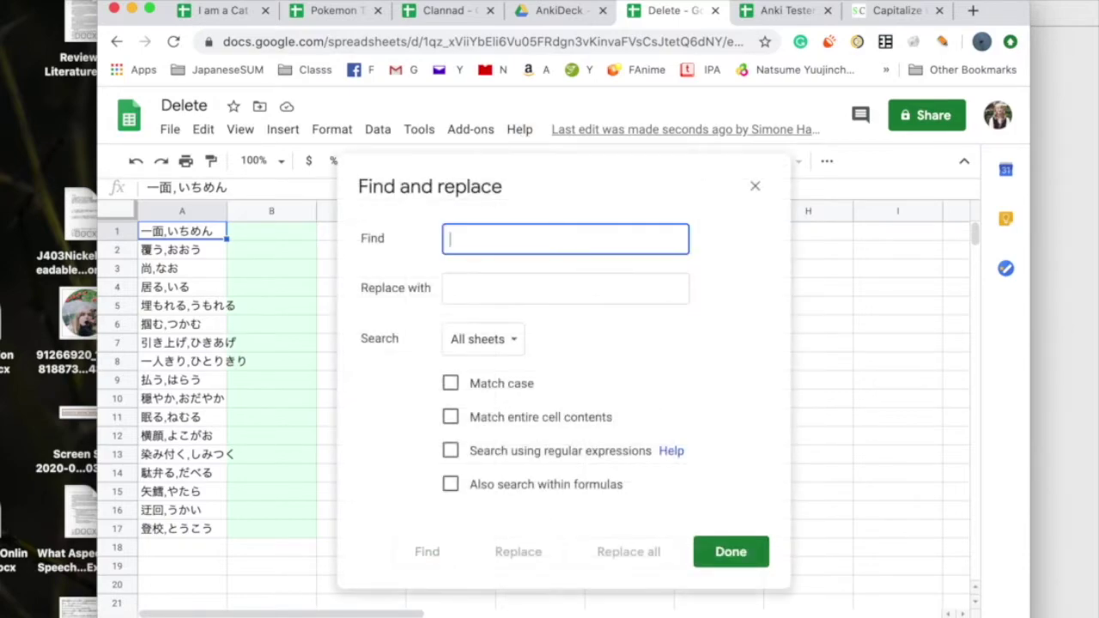
type(",")
key("Tab")
type("[")
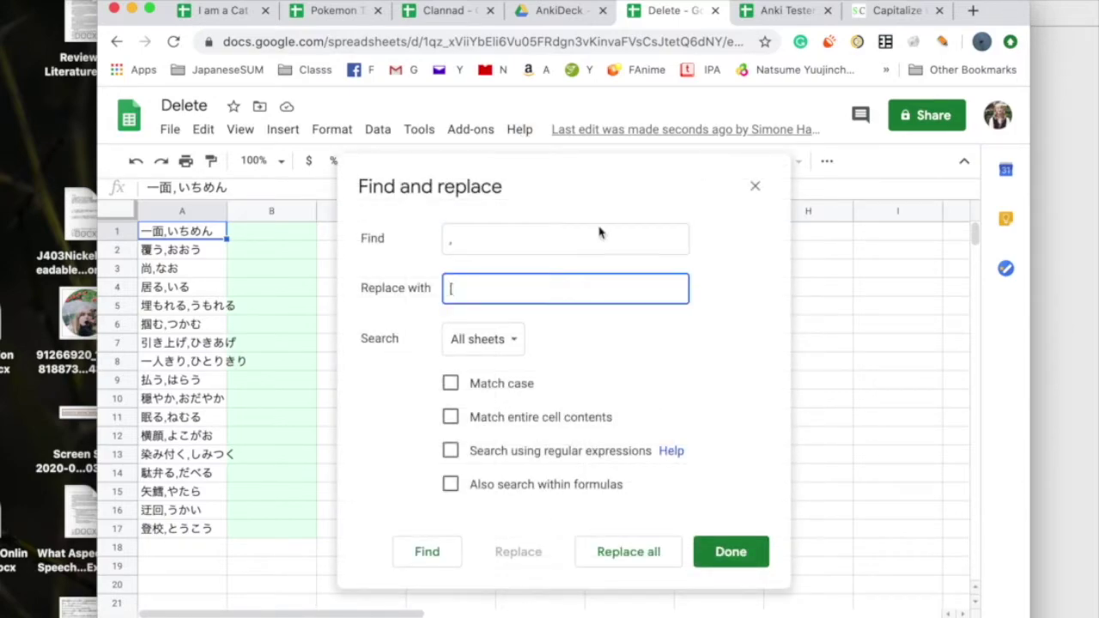
left_click(630, 554)
left_click(738, 552)
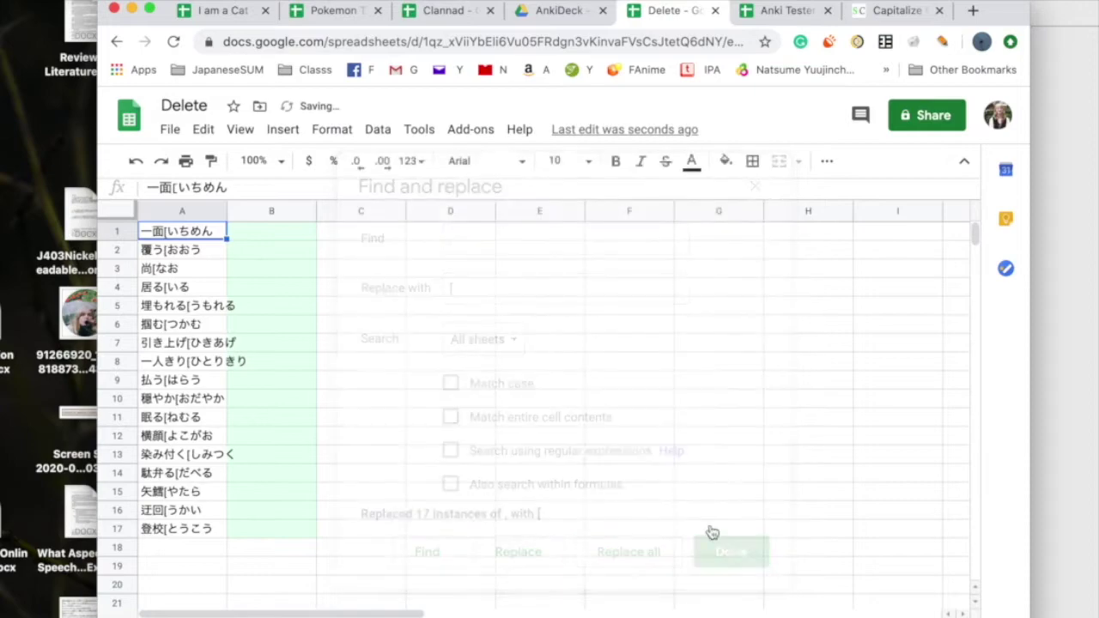
Enter a closing bracket ] beside every vocabulary entry, filling cells B1 through B17.
left_click(270, 231)
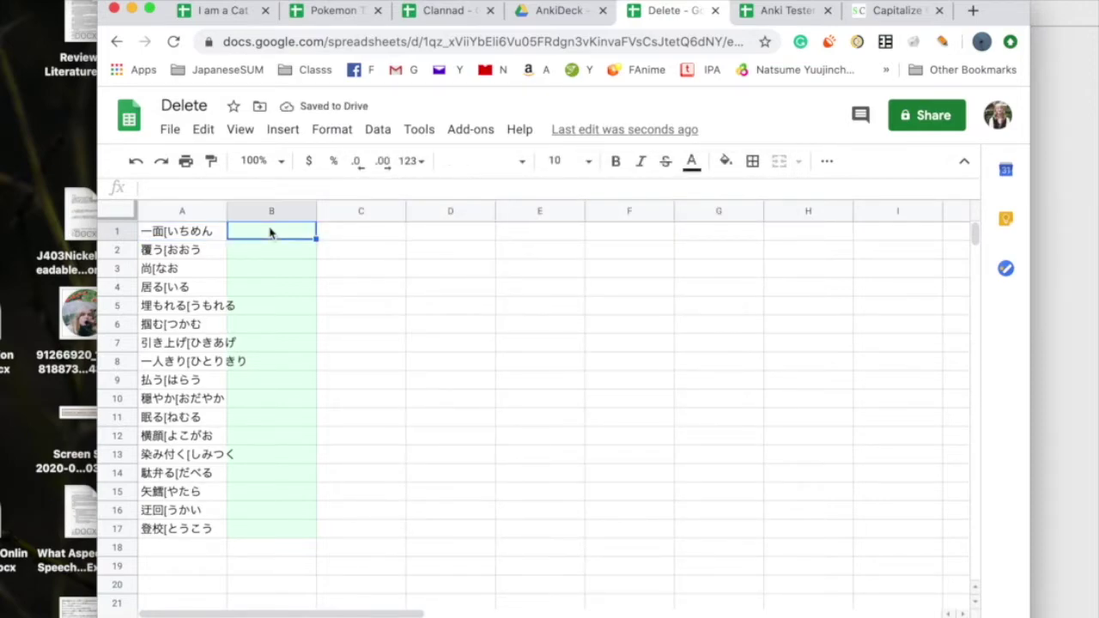
key("Down")
type("]")
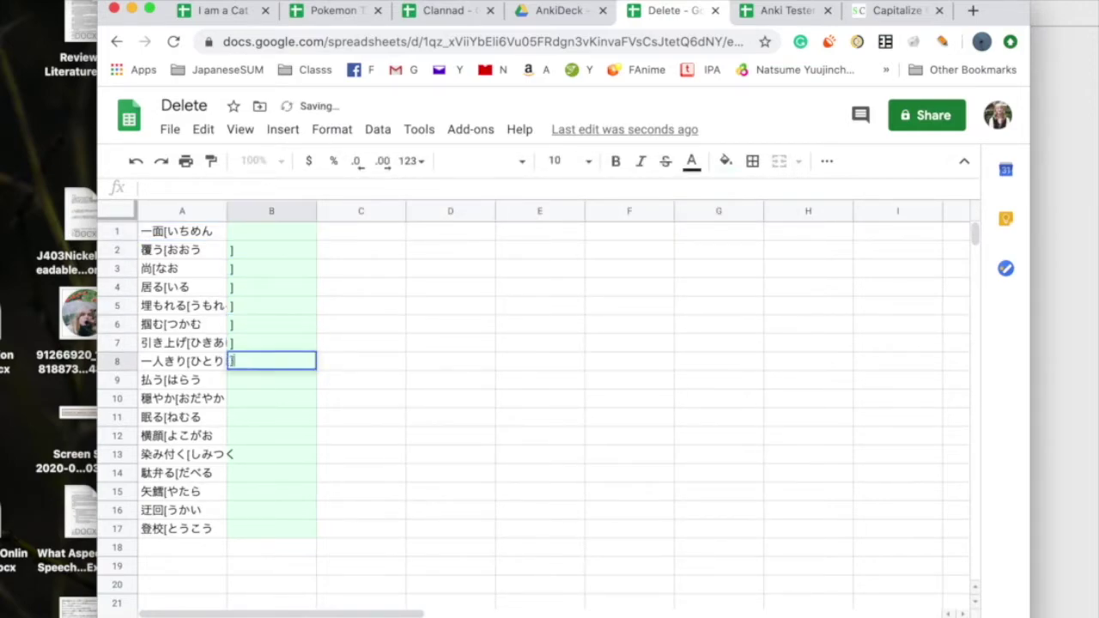
type(" ] ] ] ] ] ] ] ] ] ] ] ] ] ] ]")
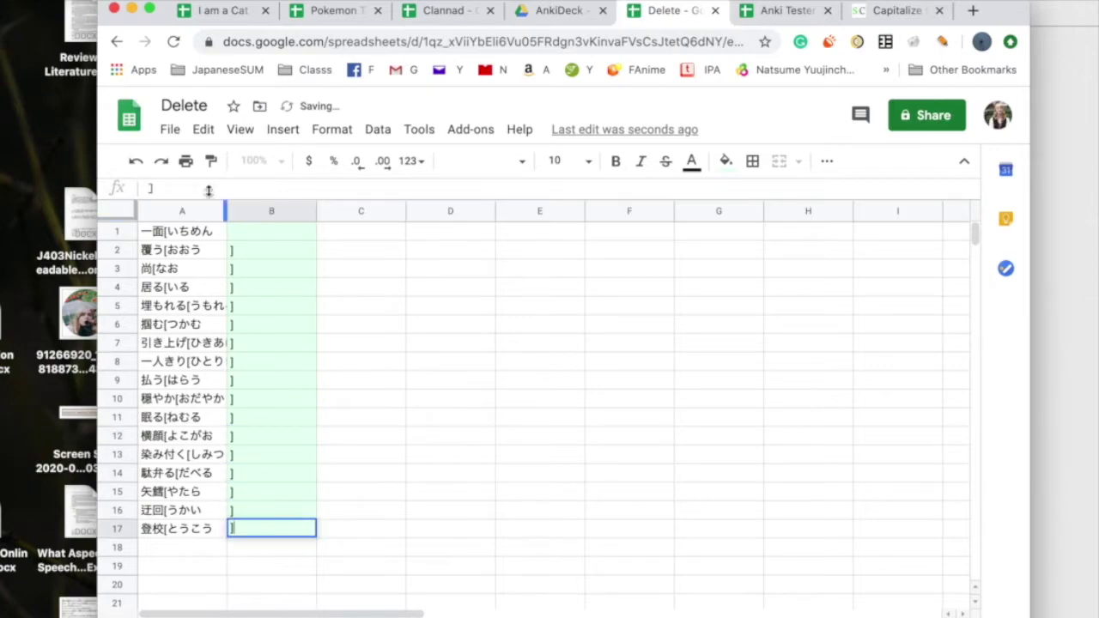
key("Return")
type("]")
left_click(314, 510)
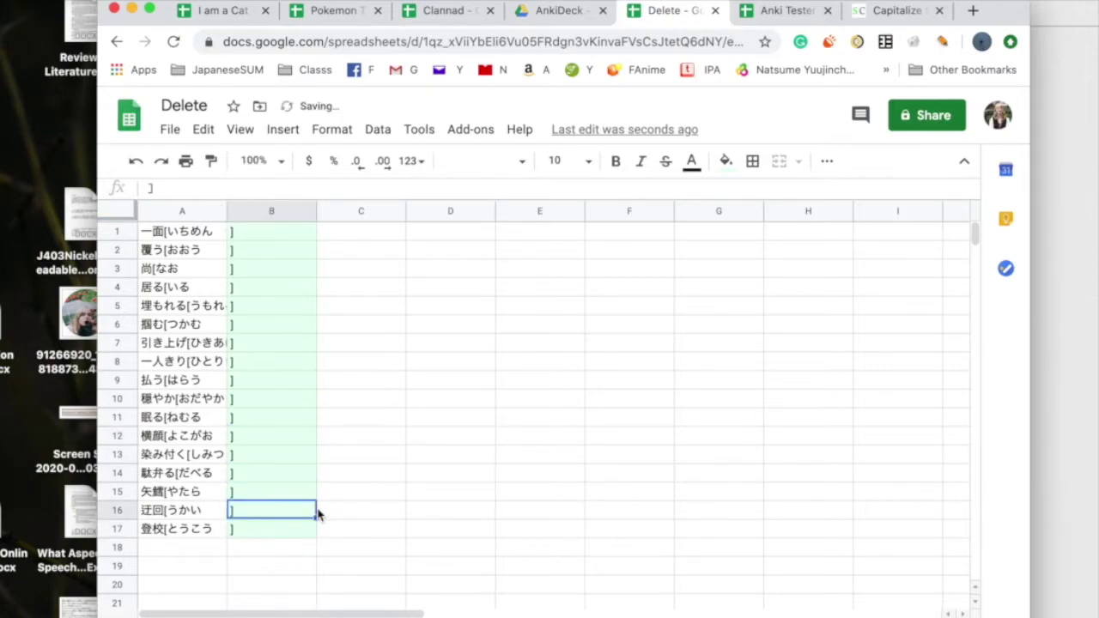
key("Left")
key("Down")
key("Right")
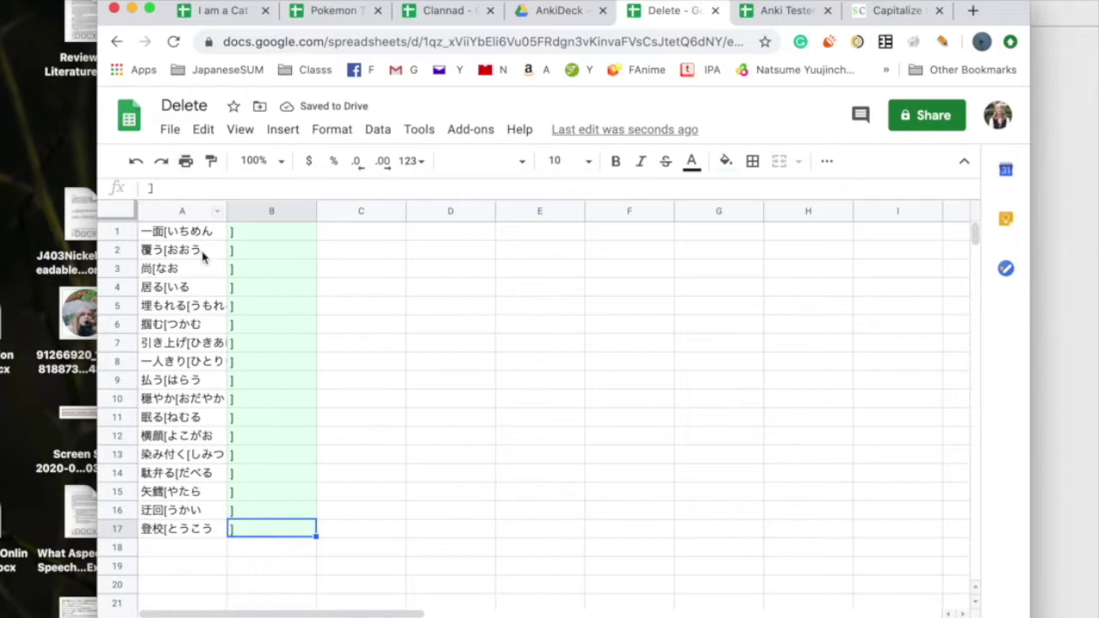
Download the bracketed sheet as comma-separated values.
left_click(240, 235)
left_click(169, 129)
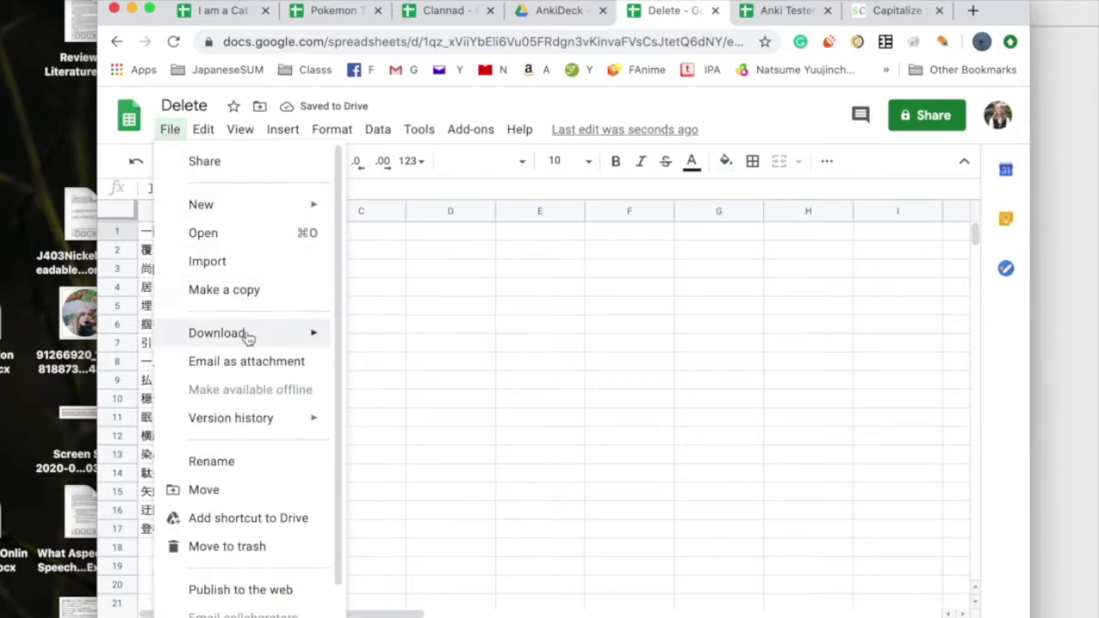
mouse_move(245, 336)
left_click(445, 460)
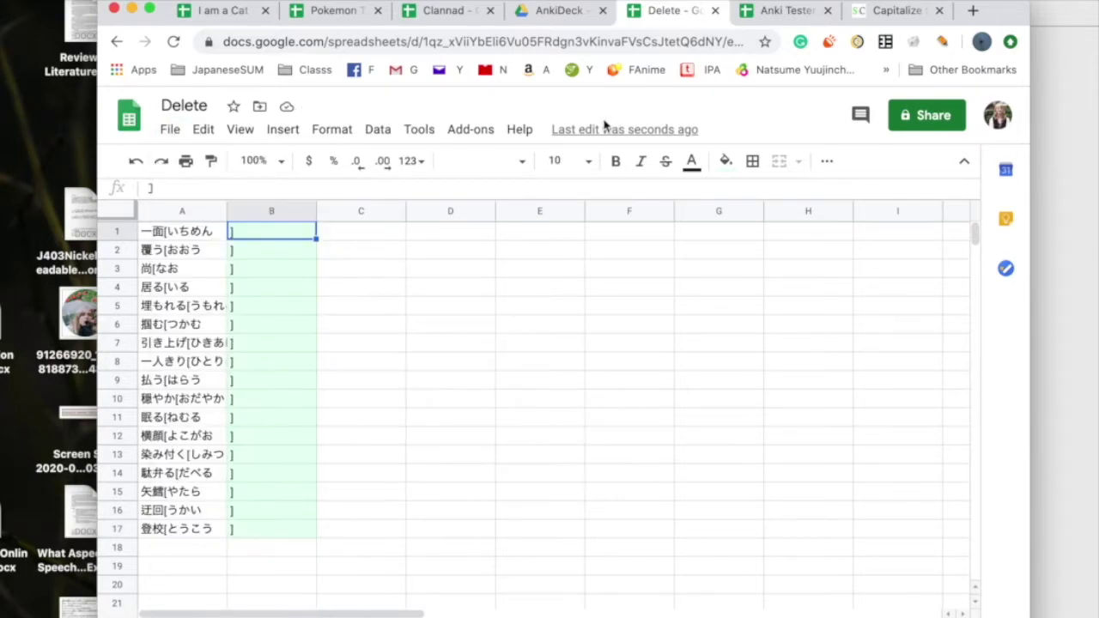
left_click(624, 77)
key("BackSpace")
key("BackSpace")
key("Return")
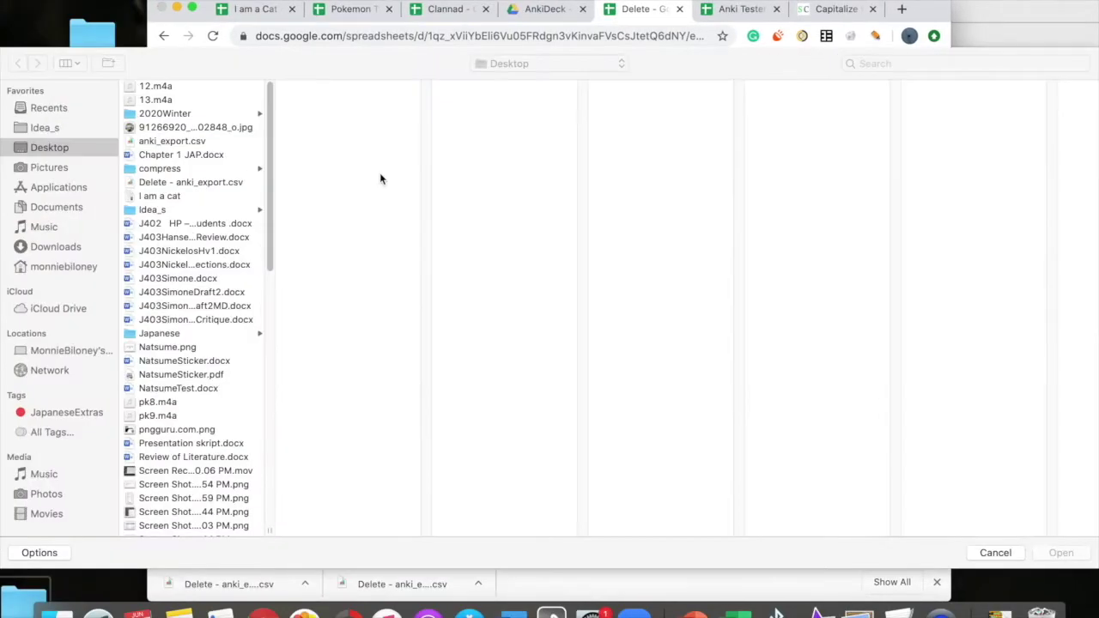
Import "Delete - anki_export.csv" from the Desktop in place of the current sheet, keeping each comma-joined entry together in column A.
left_click(188, 142)
left_click(185, 182)
left_click(1052, 551)
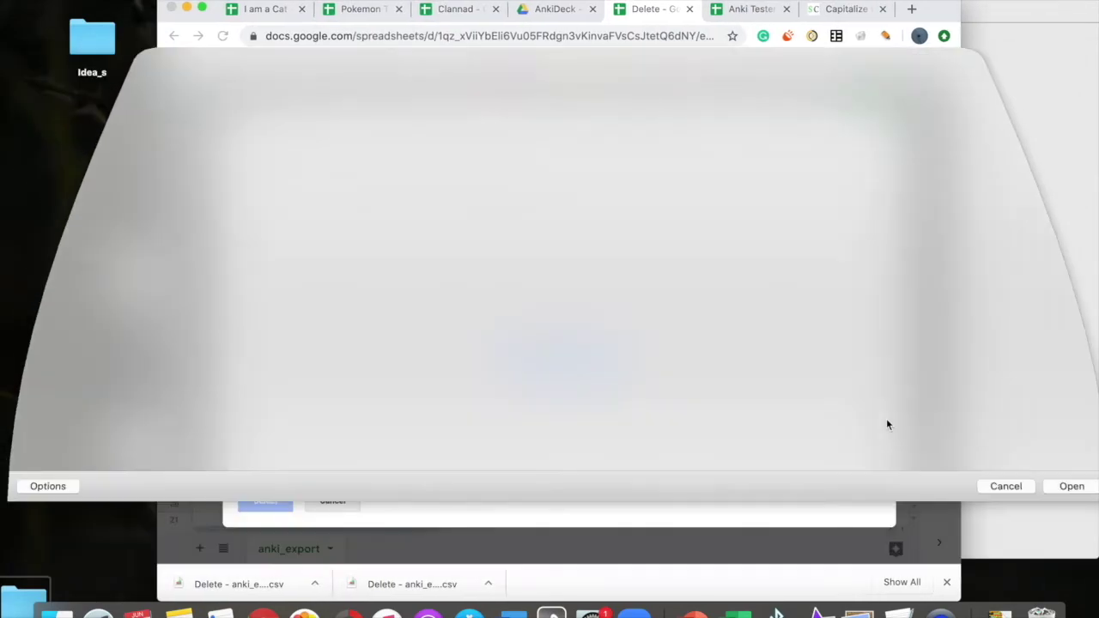
left_click(572, 251)
left_click(568, 361)
left_click(609, 521)
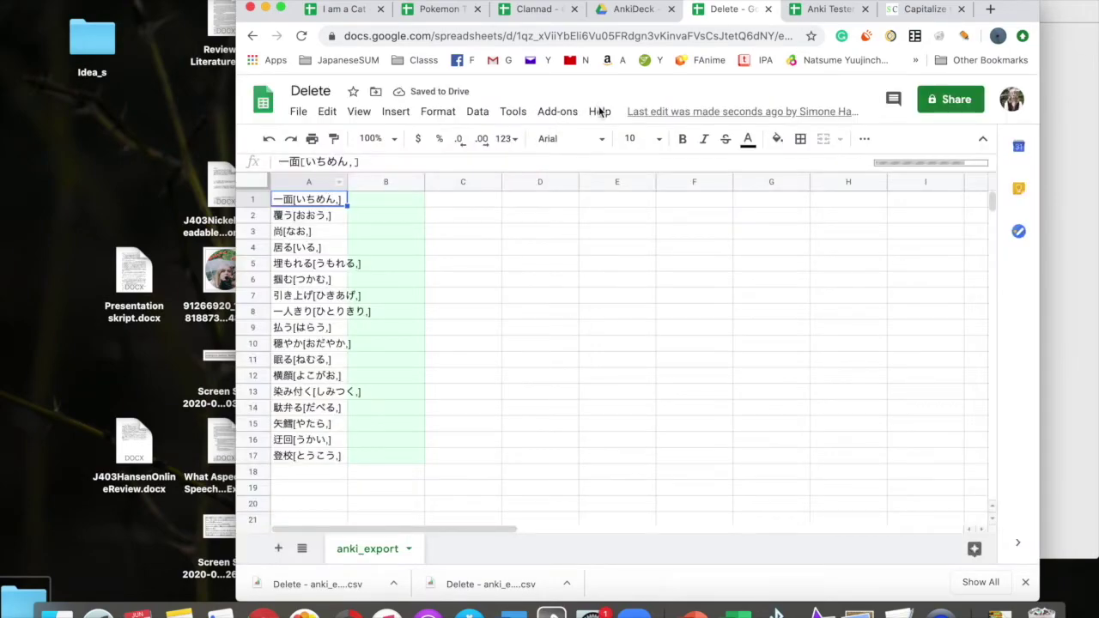
Remove all commas from column A by replacing them with nothing using Find and replace.
left_click(599, 112)
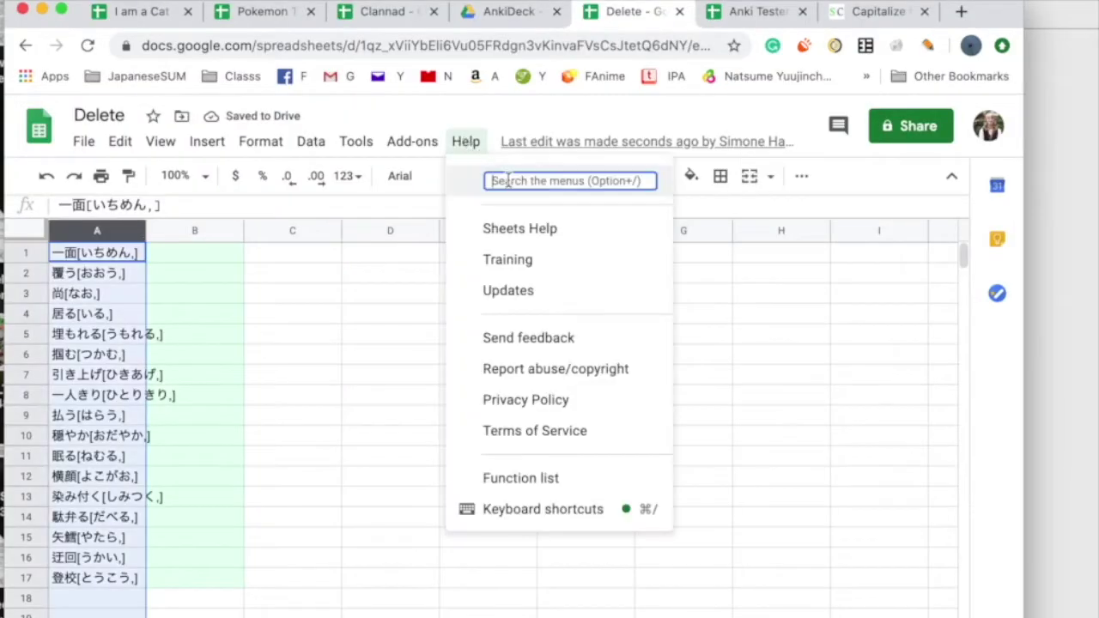
type("find")
key("Return")
type(",")
left_click(584, 603)
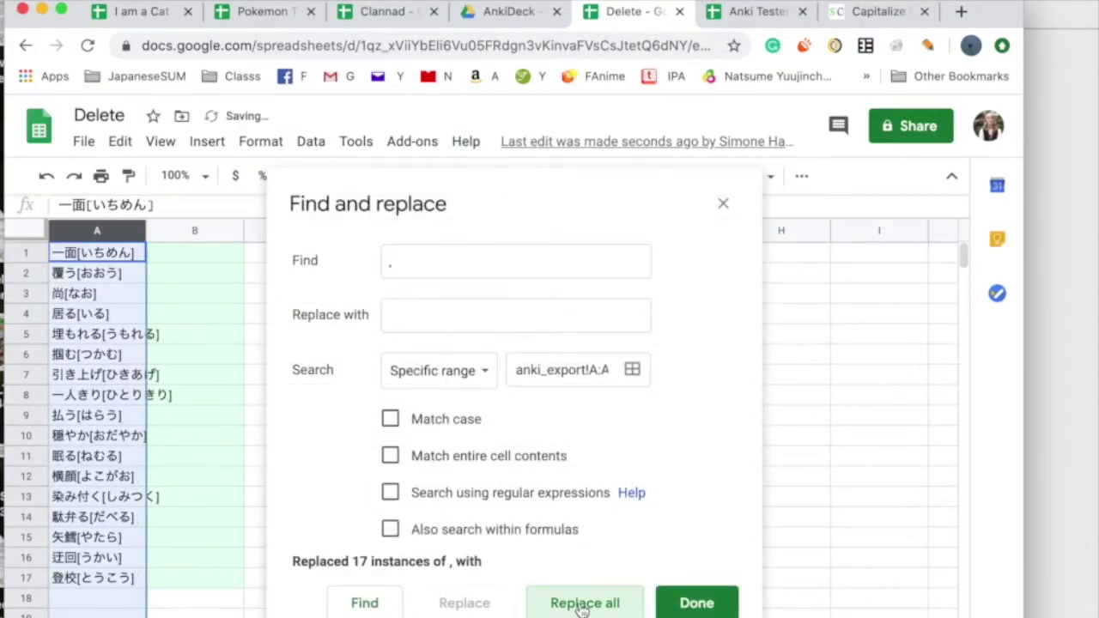
left_click(696, 603)
Edit cell A2 so that only the kanji's reading is bracketed, as 覆[おお]う.
left_click(92, 579)
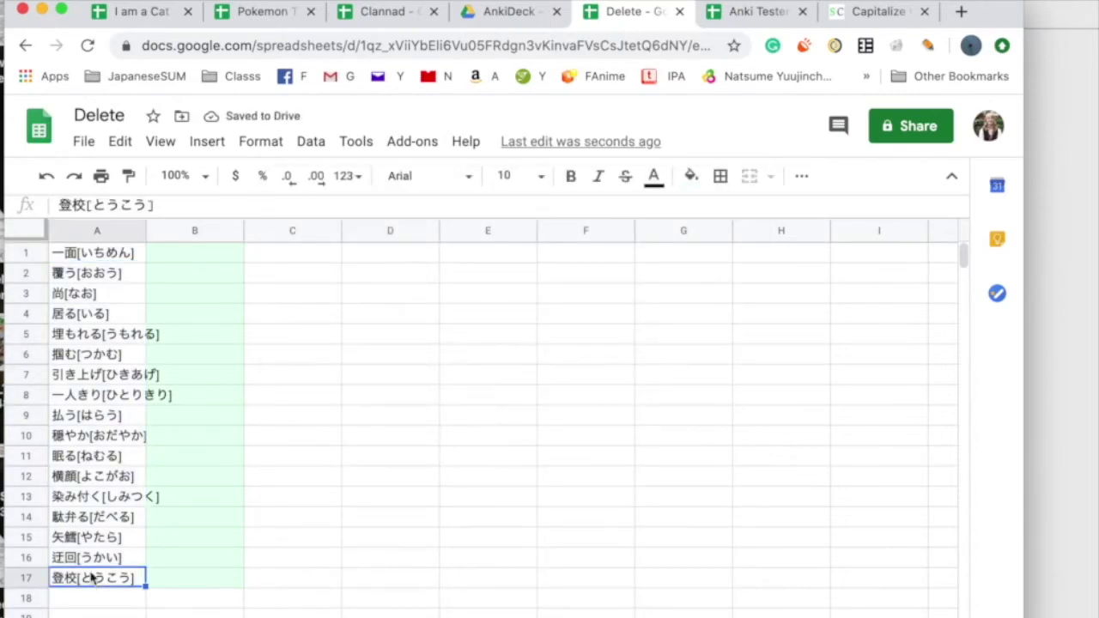
left_click(92, 254)
key("Down")
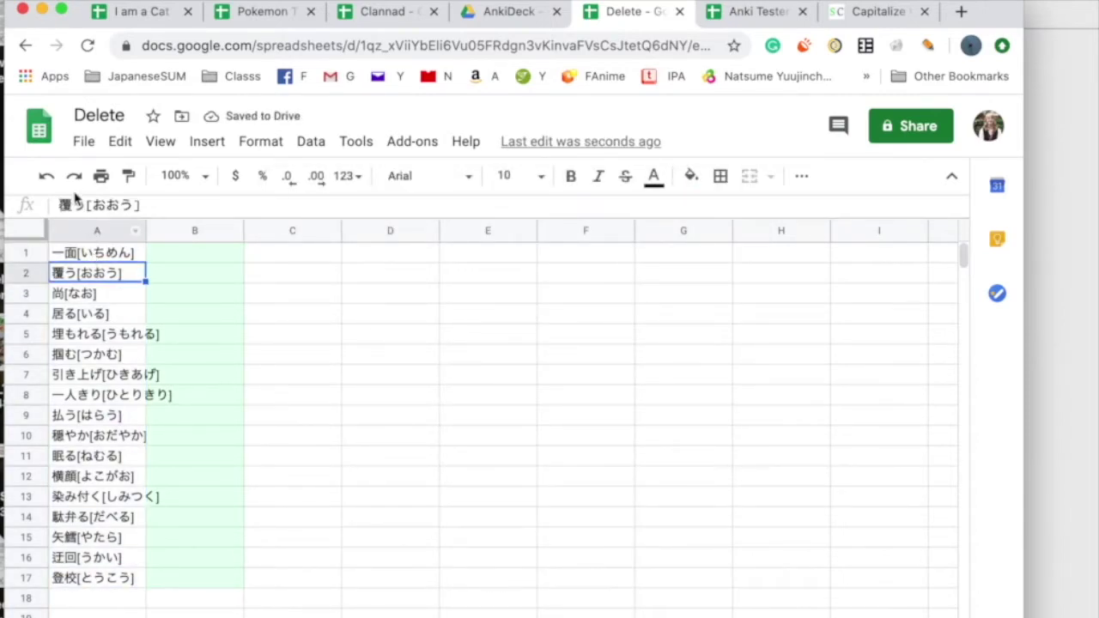
left_click(83, 206)
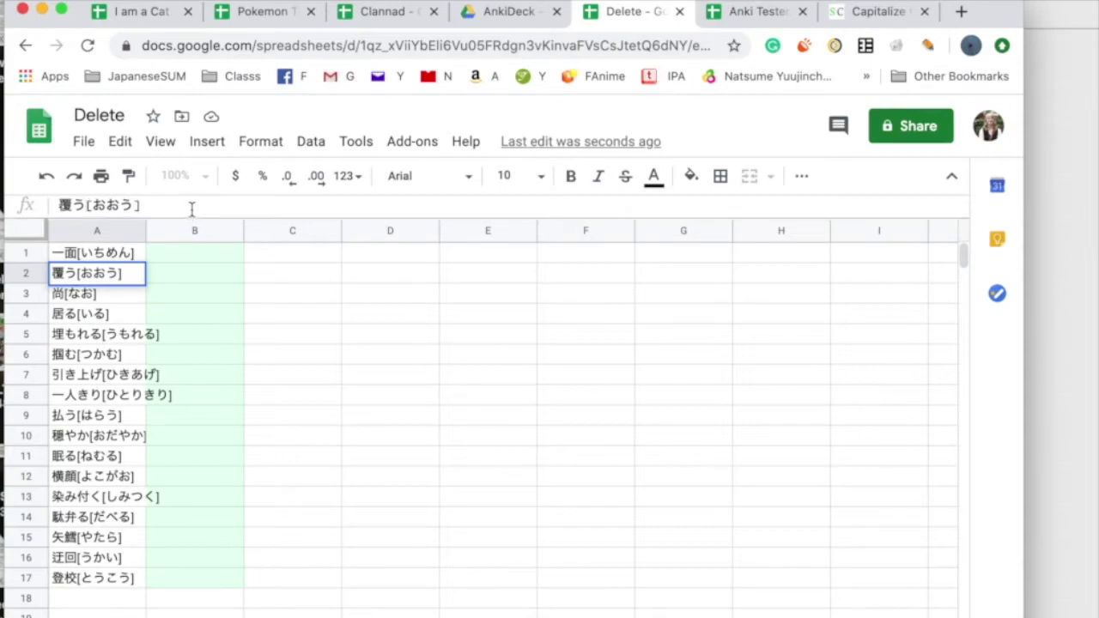
type("]")
key("Left")
key("Left")
key("Left")
key("Left")
key("BackSpace")
key("Return")
Edit cell A4 so that the okurigana follows the bracketed reading, as 居[い]る.
key("Down")
key("Return")
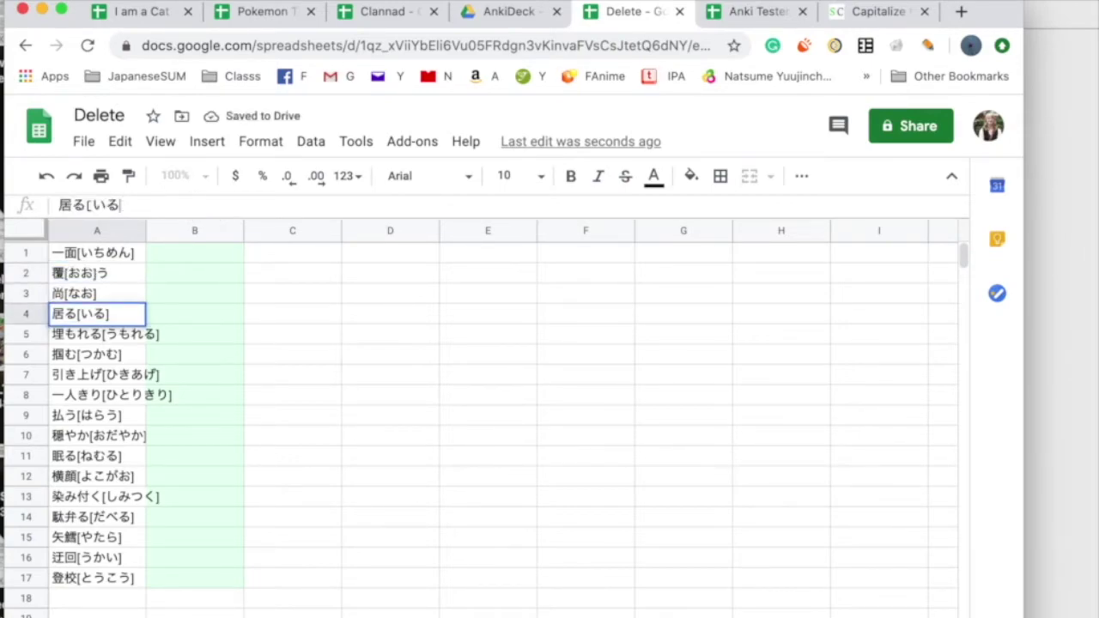
key("BackSpace")
key("Left")
type("]")
key("Left")
key("Left")
key("Left")
key("BackSpace")
key("Return")
Edit cell A5 so that its okurigana follows the bracketed reading, as 埋[う]もれる.
key("Return")
key("BackSpace")
key("Left")
key("Left")
key("Left")
type("]")
key("Left")
key("Left")
key("Left")
key("BackSpace")
key("BackSpace")
key("BackSpace")
key("Return")
Edit cell A6 so that only the kanji's reading is bracketed, as 掴[つか]む.
key("Return")
key("BackSpace")
key("Left")
type("]")
key("Left")
key("Left")
key("Left")
key("Left")
key("BackSpace")
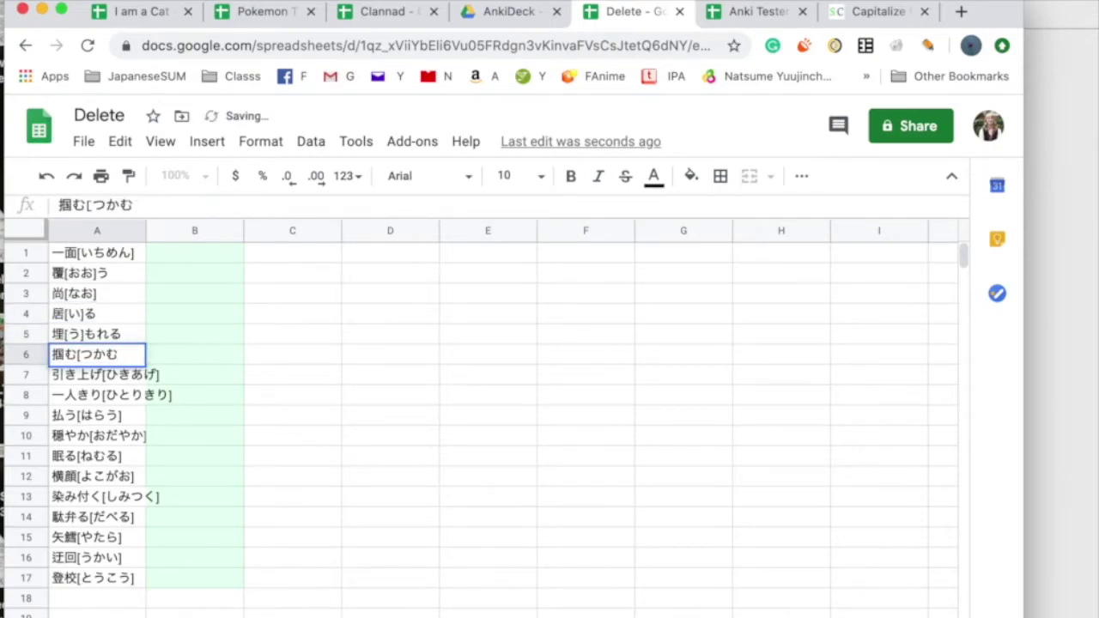
key("Return")
In cell A7, give the first kanji its own bracketed reading, as 引[ひ]き, followed by a space before 上.
key("Return")
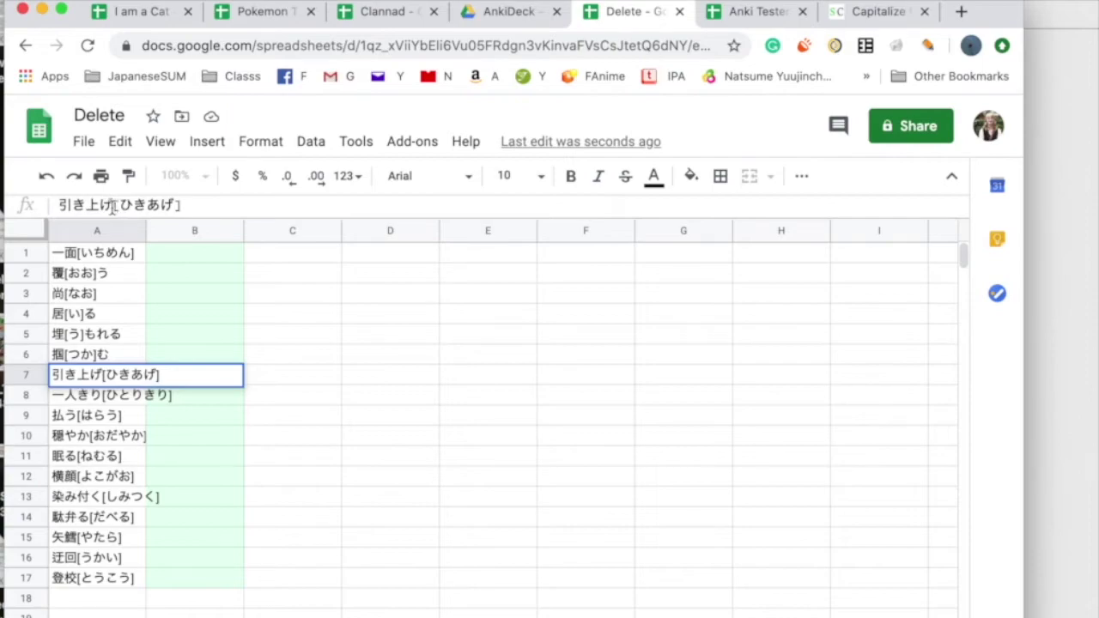
left_click_drag(113, 209, 135, 210)
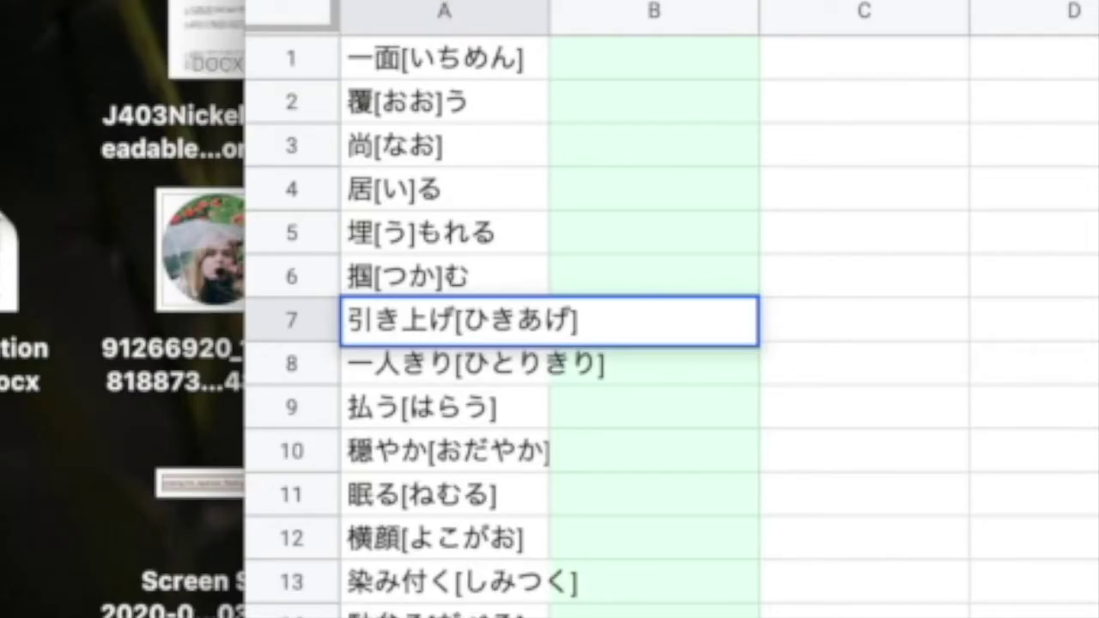
key("BackSpace")
key("super+z")
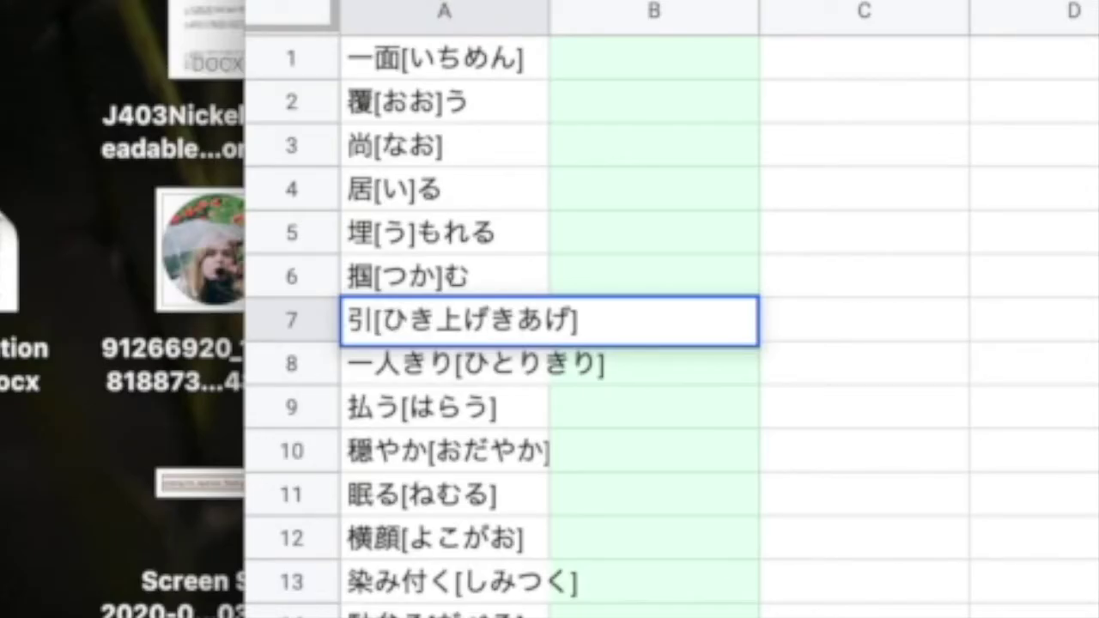
type("] き")
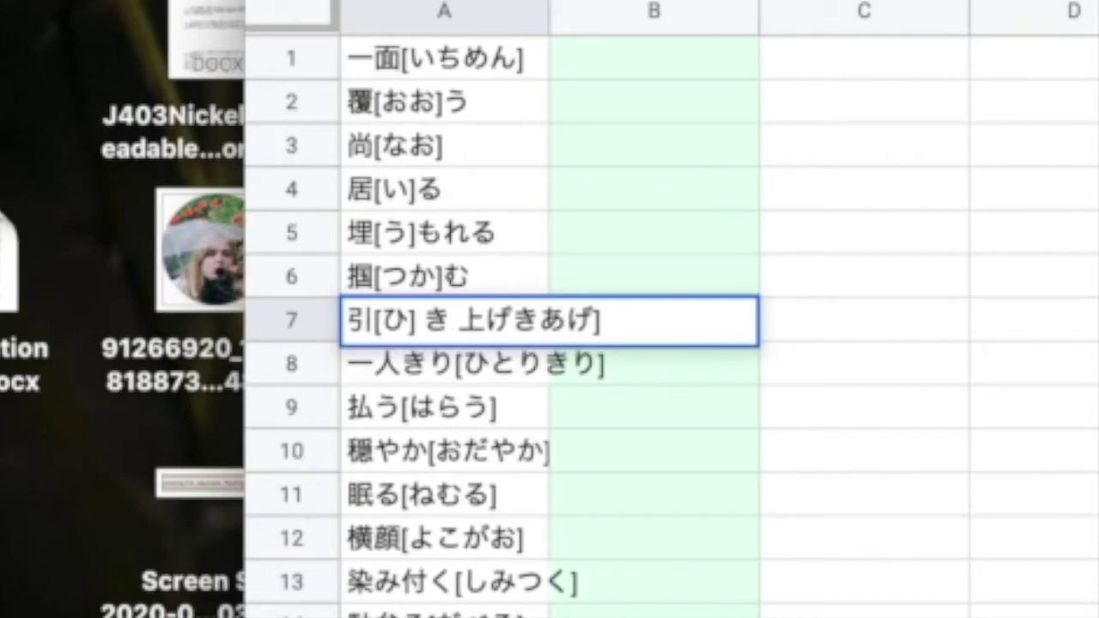
key("BackSpace")
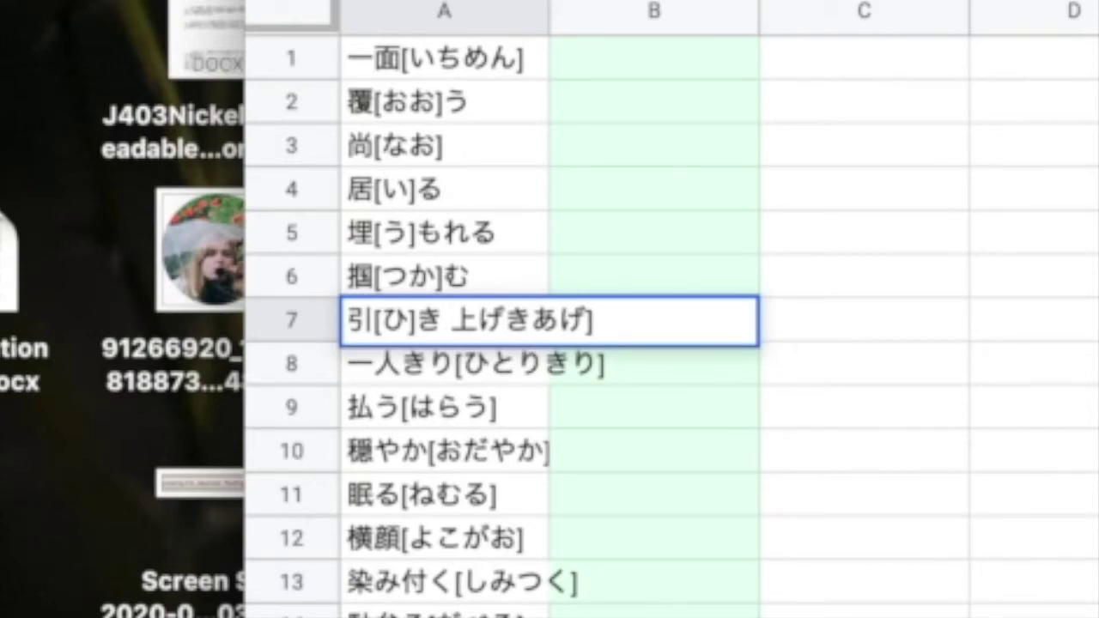
key("BackSpace")
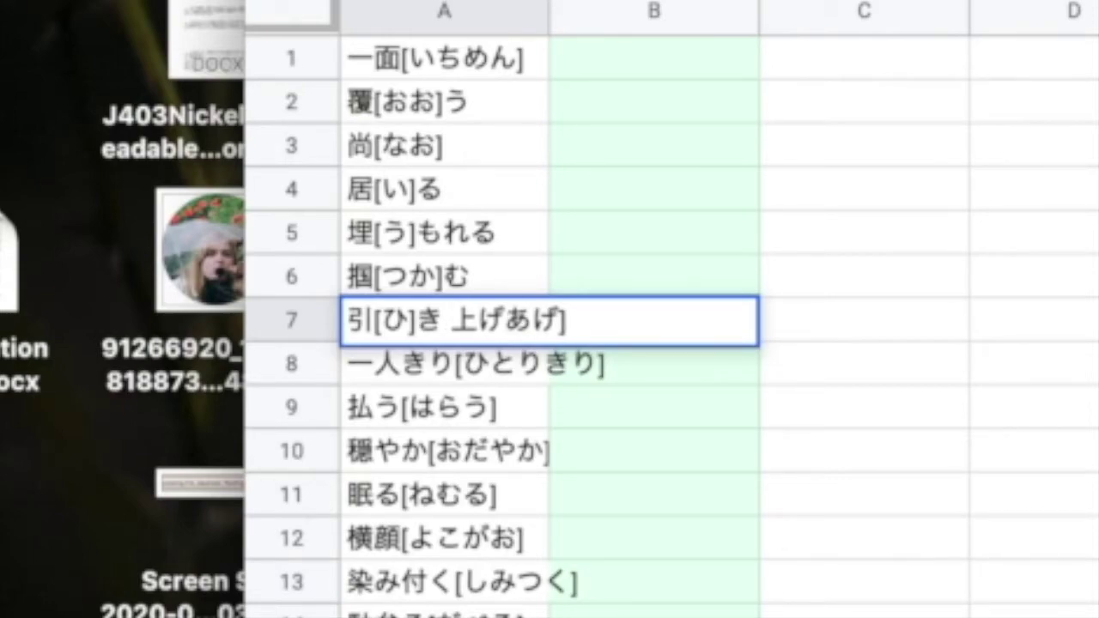
Bracket the second kanji's reading in cell A7 so the entry reads 引[ひ]き 上[あ]げ, keeping the separating space.
key("BackSpace")
key("BackSpace")
type("]")
key("Left")
key("Left")
type("[")
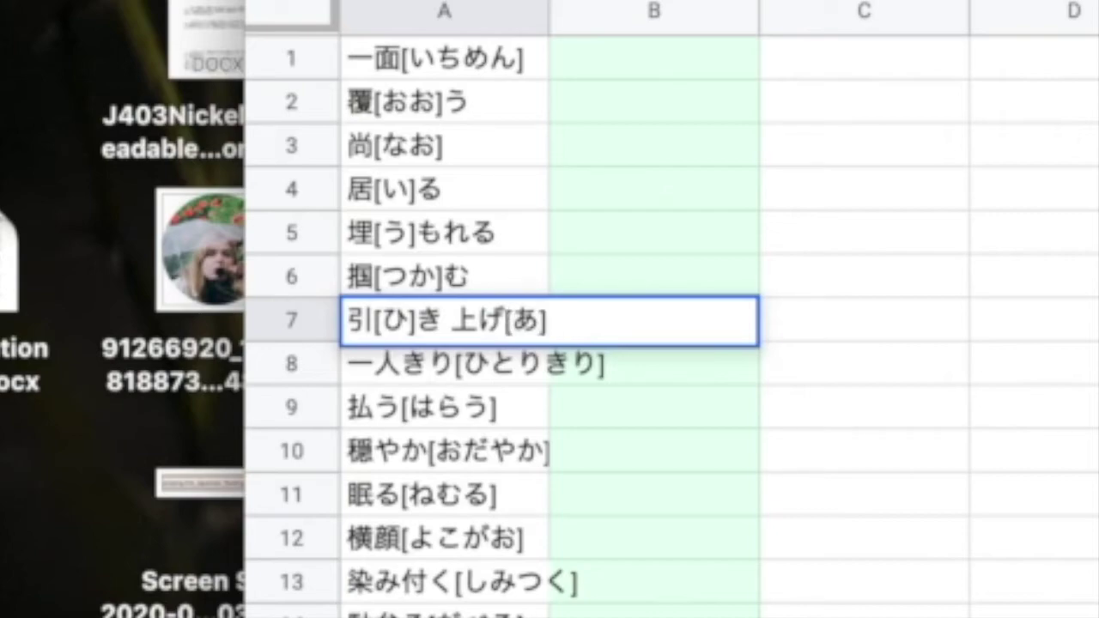
key("BackSpace")
key("BackSpace")
key("BackSpace")
type("[あ]")
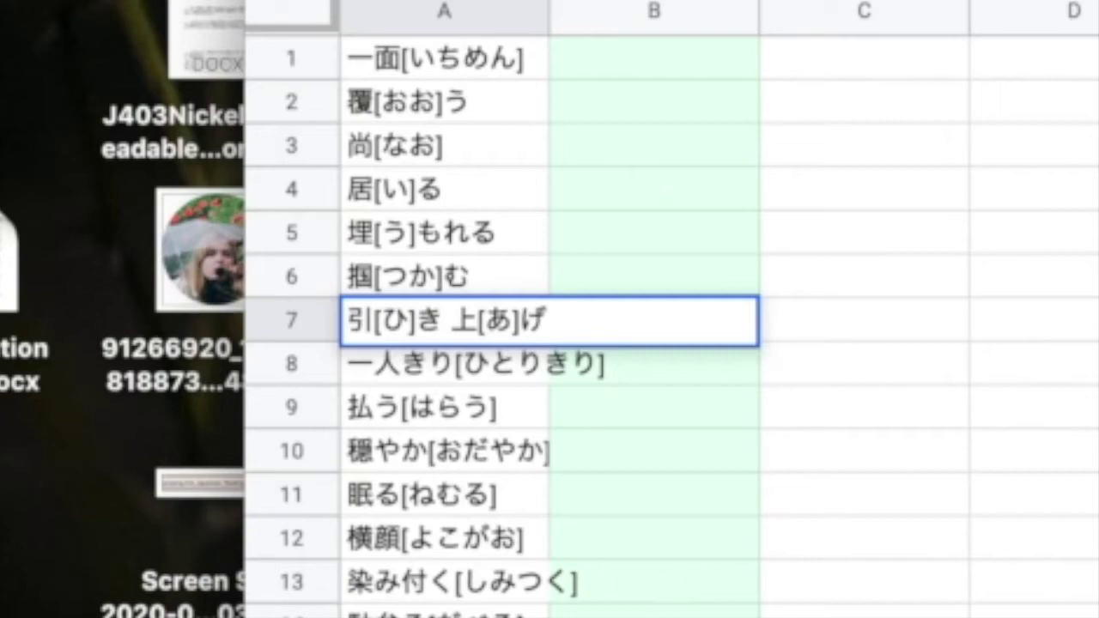
key("BackSpace")
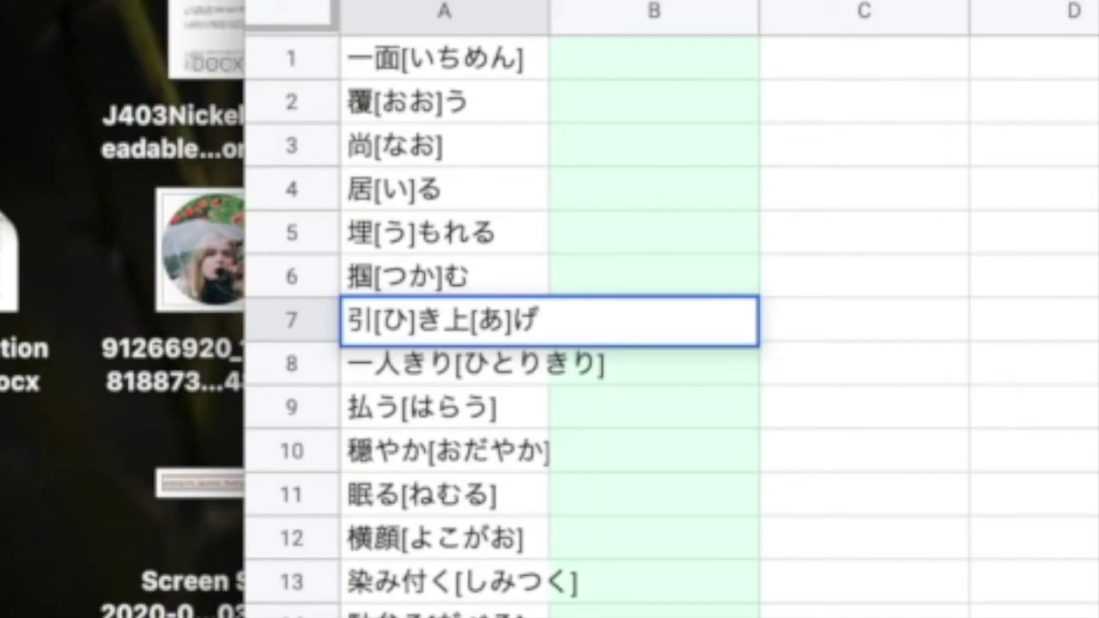
key("ctrl+z")
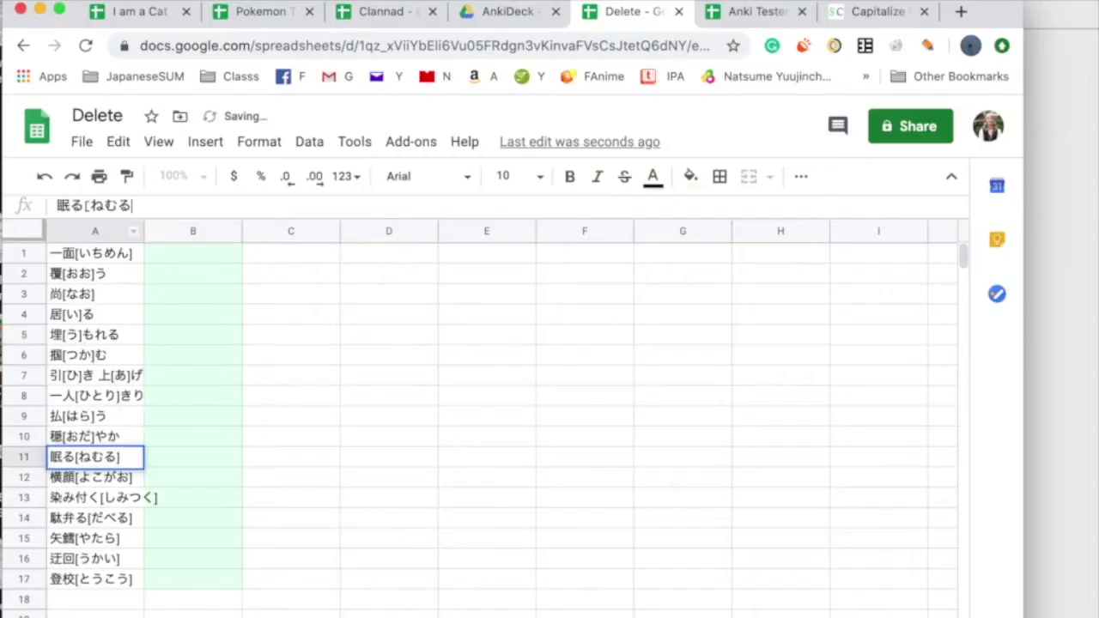
Edit cell A11 so that only the kanji's reading is bracketed, as 眠[ねむ]る.
key("BackSpace")
key("Left")
type("]")
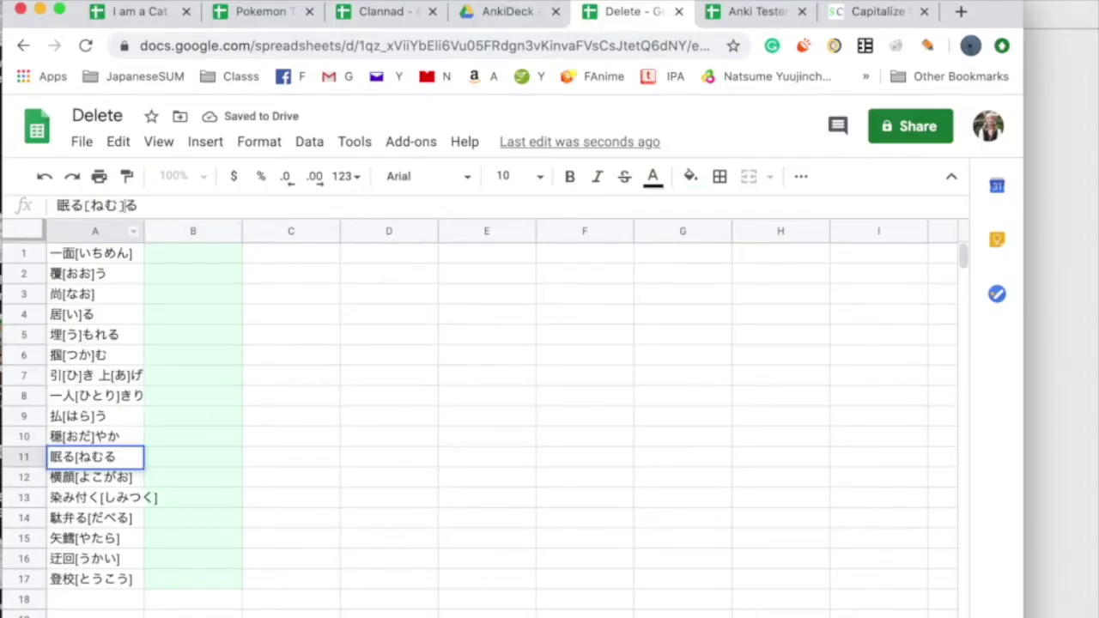
key("BackSpace")
key("Return")
Delete the combined reading しみつく and its closing bracket from the 染み付く entry in cell A13.
key("Down")
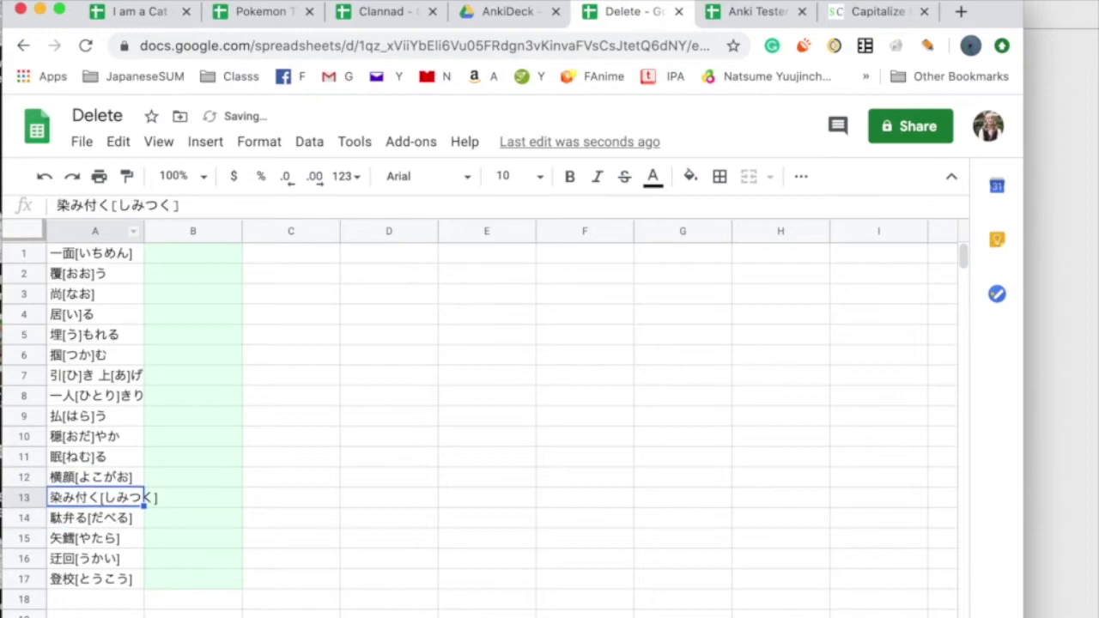
left_click(200, 203)
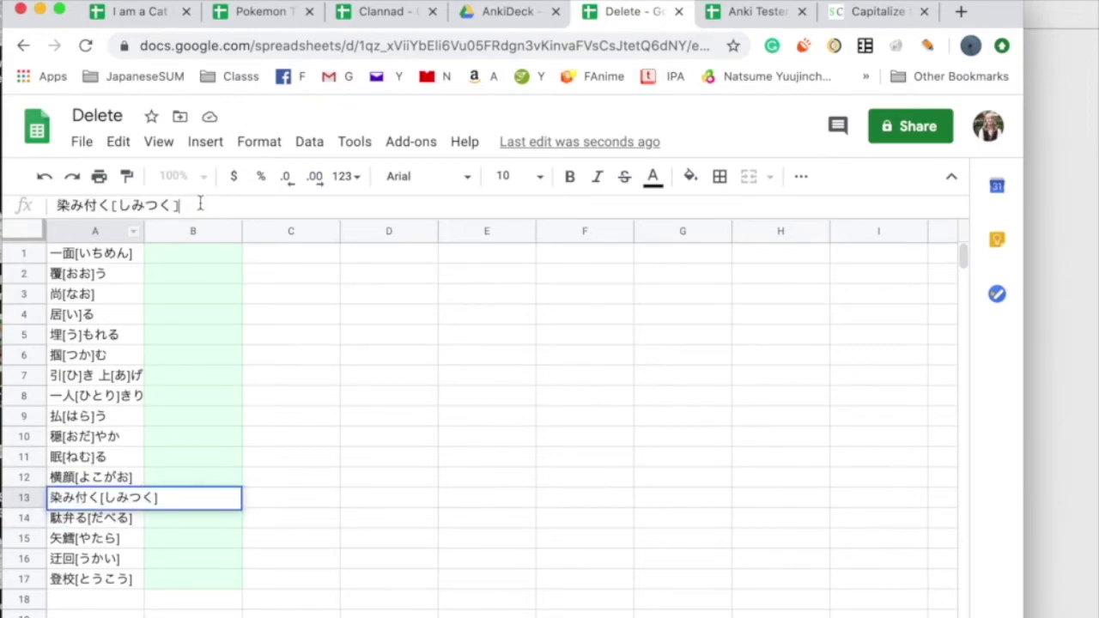
key("BackSpace")
key("BackSpace")
key("BackSpace")
key("BackSpace")
key("BackSpace")
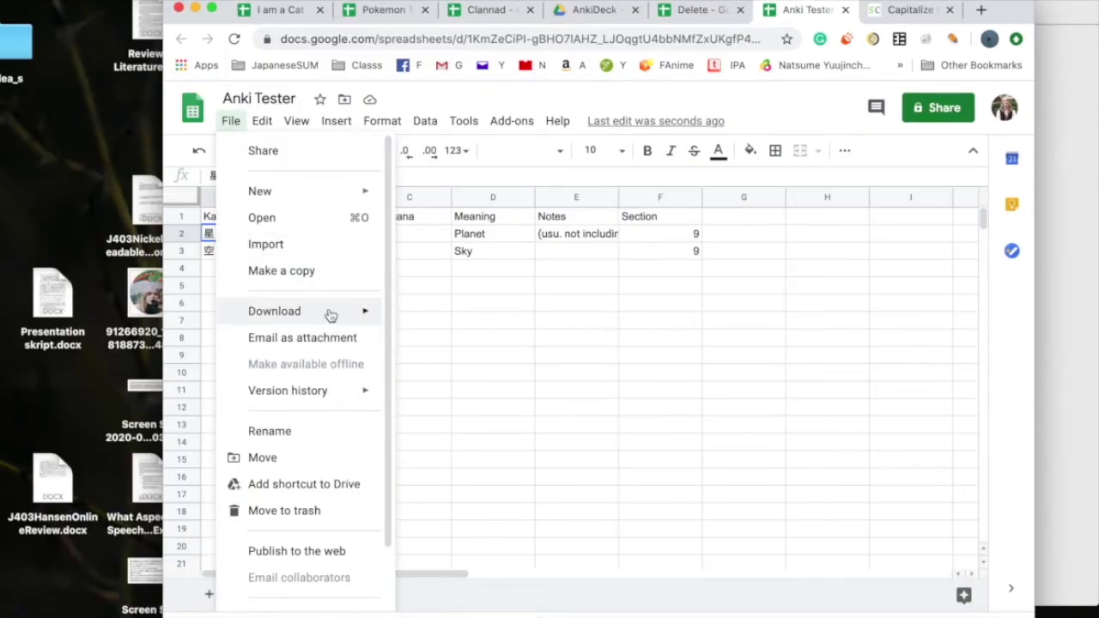
Download the current sheet as tab-separated values and save it to the Desktop as Anki Tester - Sheet1.
mouse_move(330, 315)
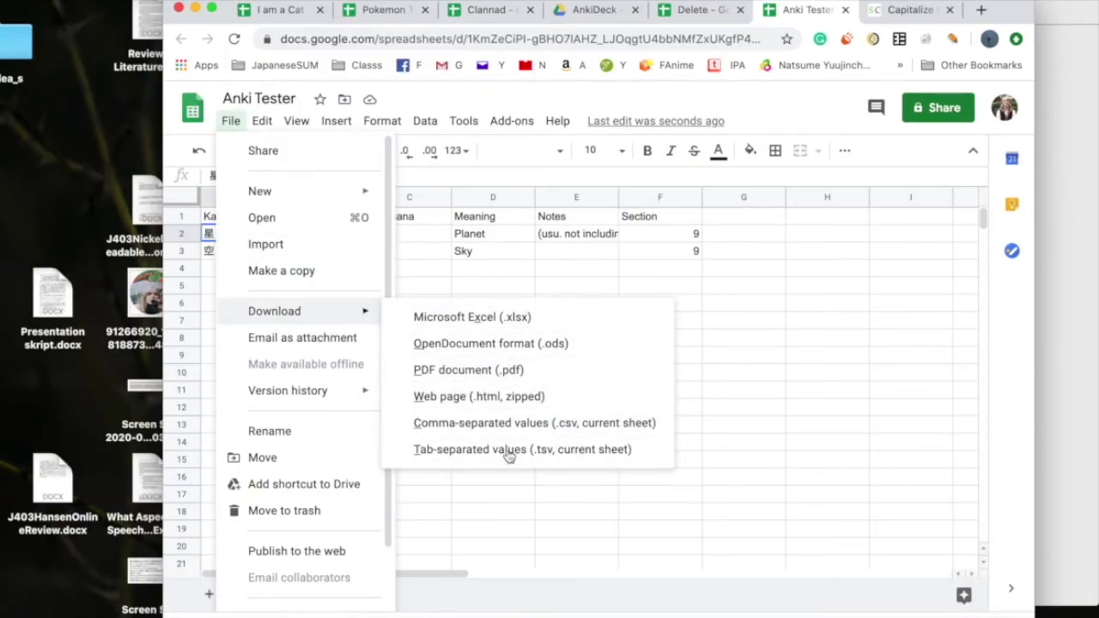
left_click(481, 453)
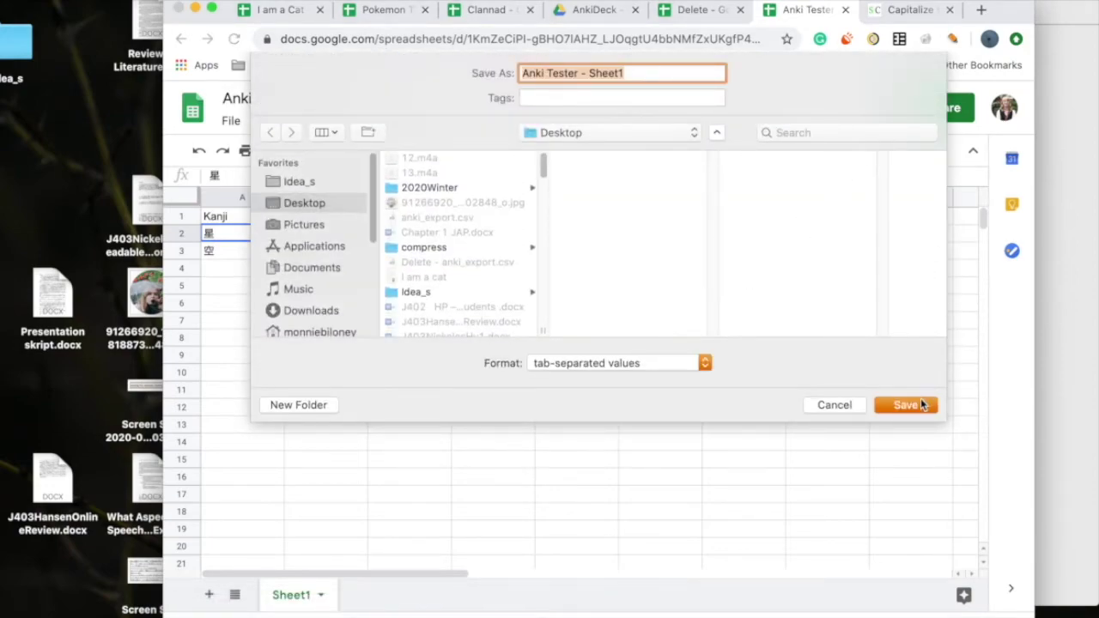
left_click(921, 404)
Switch to Anki and open Anki Tester - Sheet1.tsv from the Desktop as the file to import.
left_click(1090, 355)
left_click(815, 599)
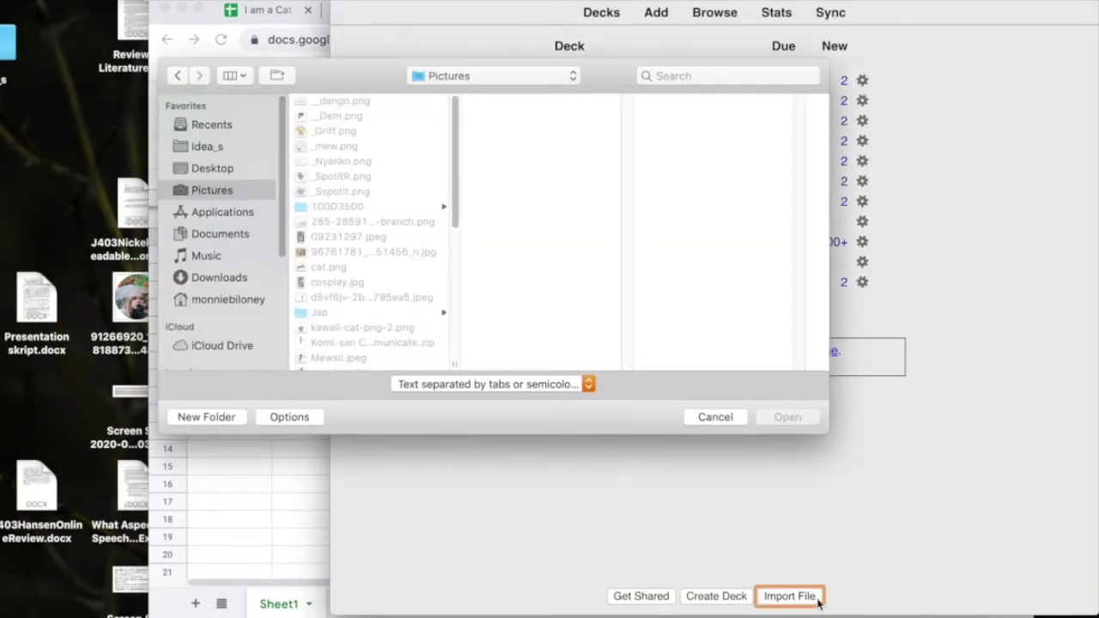
left_click_drag(458, 147, 446, 60)
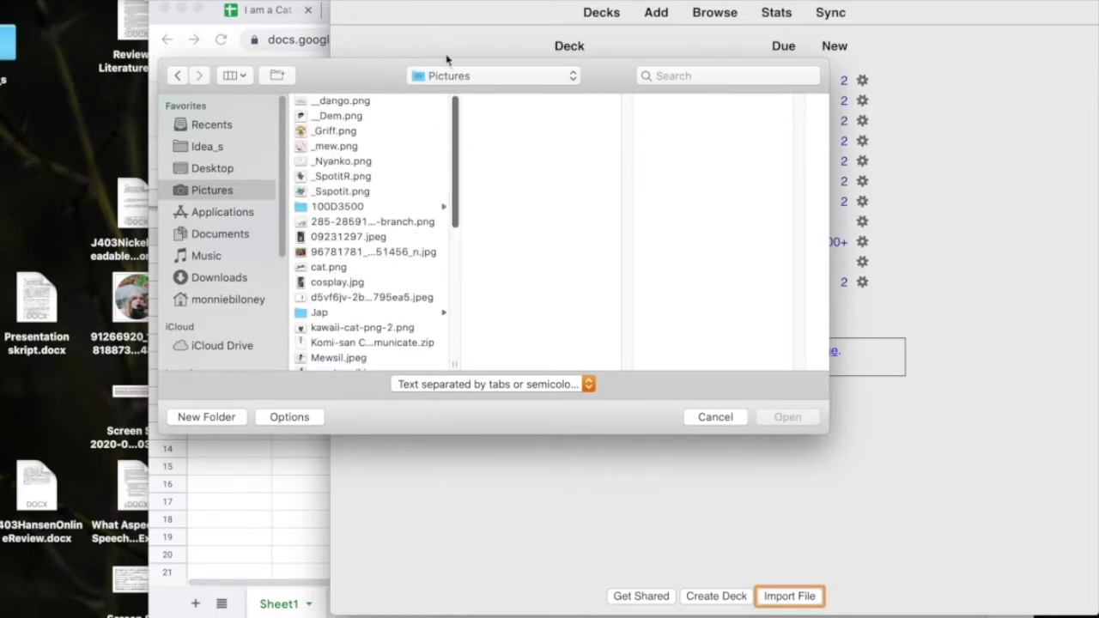
left_click(190, 172)
left_click(406, 176)
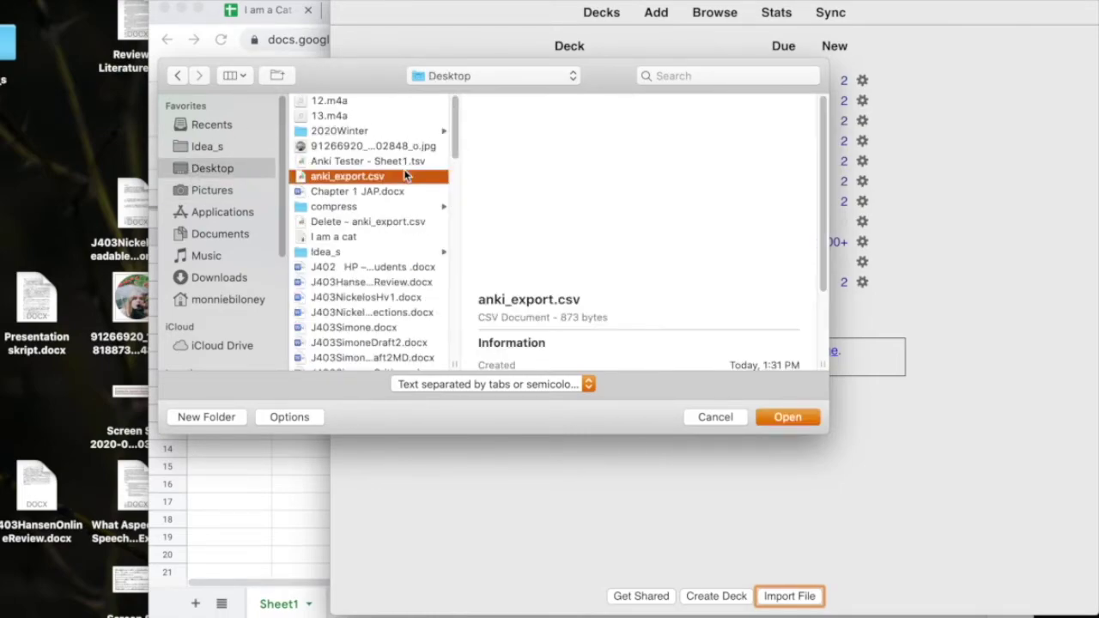
left_click(407, 161)
left_click(795, 418)
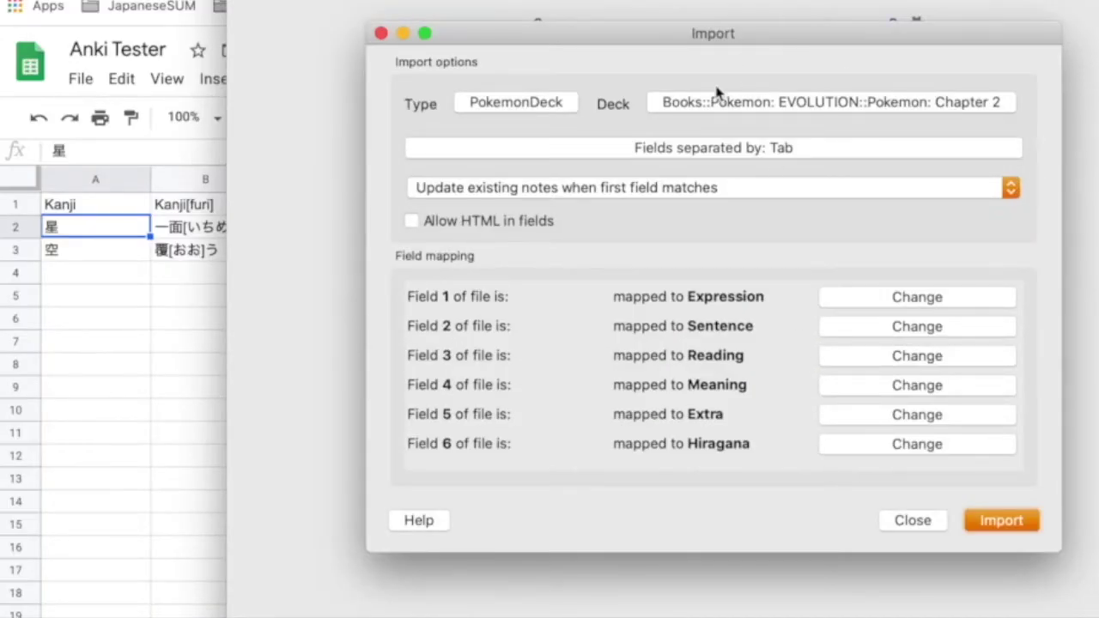
Keep PokemonDeck as the note type for the import and choose Default as the target deck.
left_click(531, 108)
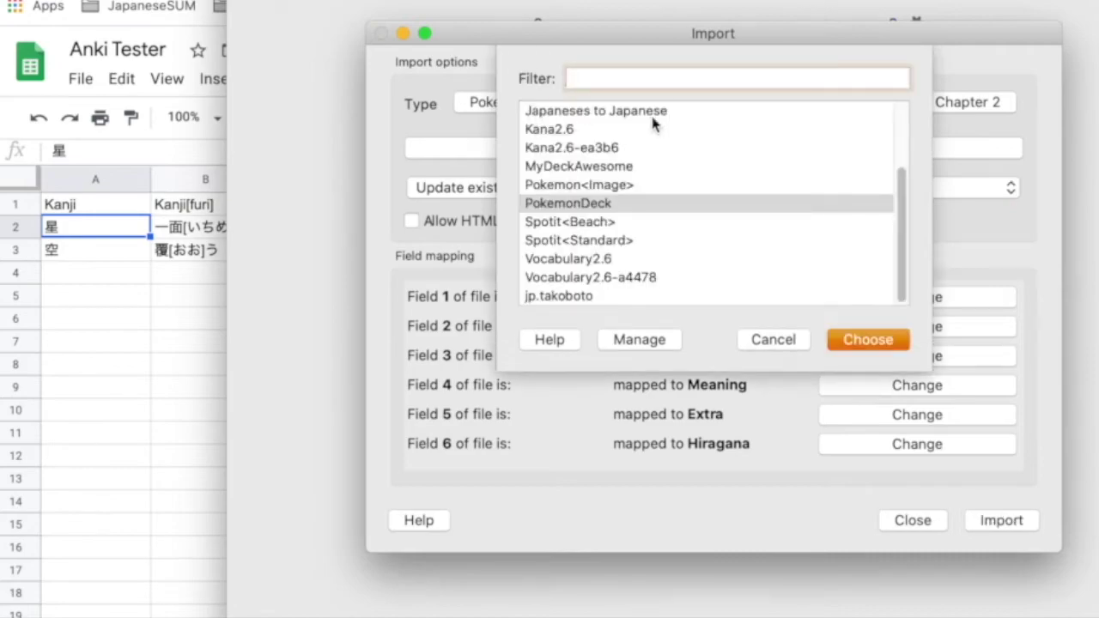
left_click(869, 339)
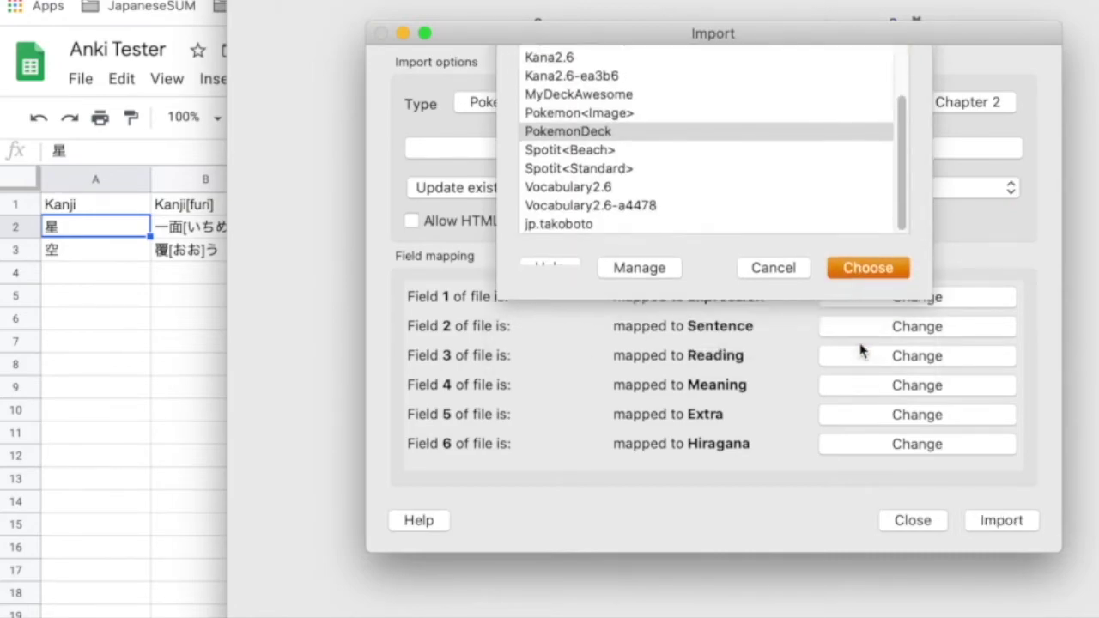
left_click(721, 103)
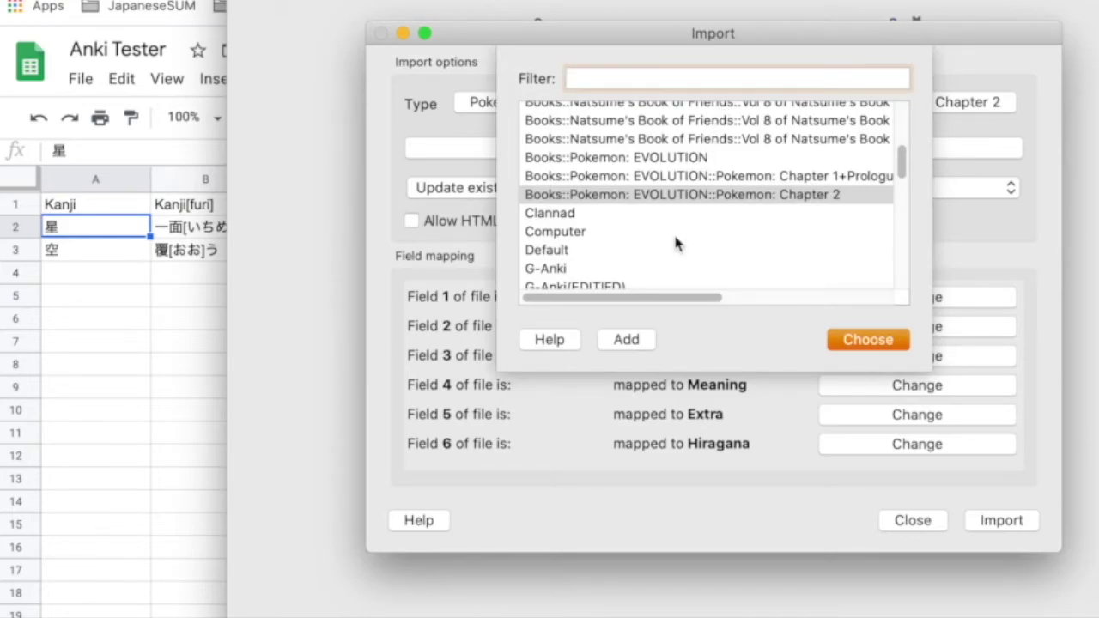
left_click(666, 251)
left_click(867, 340)
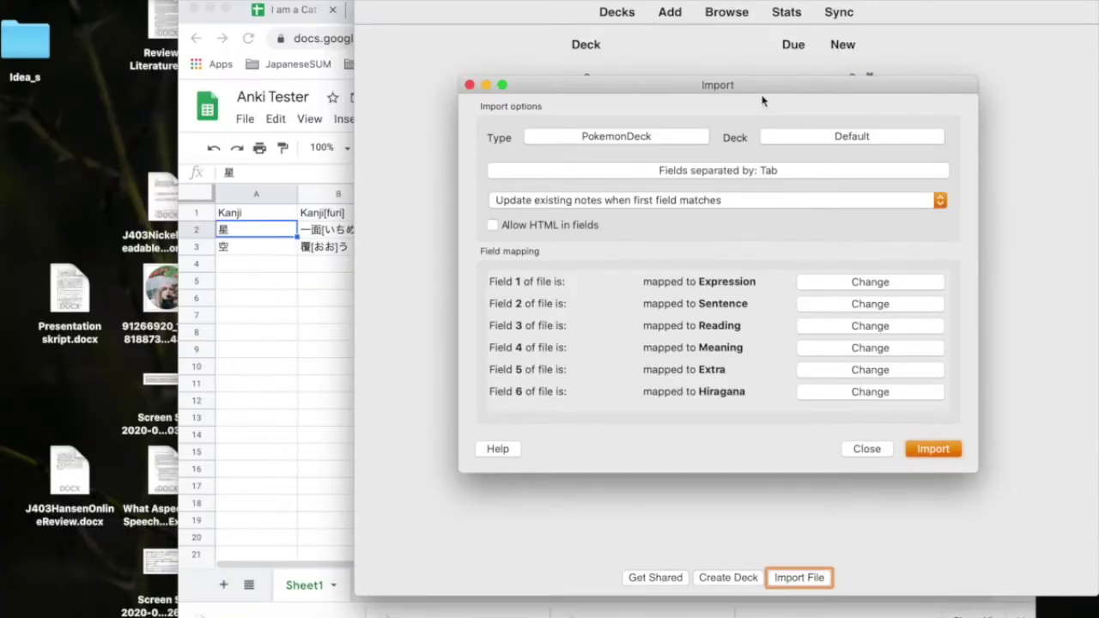
Reposition the Google Sheets window so its first columns can be read beside Anki's import settings.
left_click(215, 268)
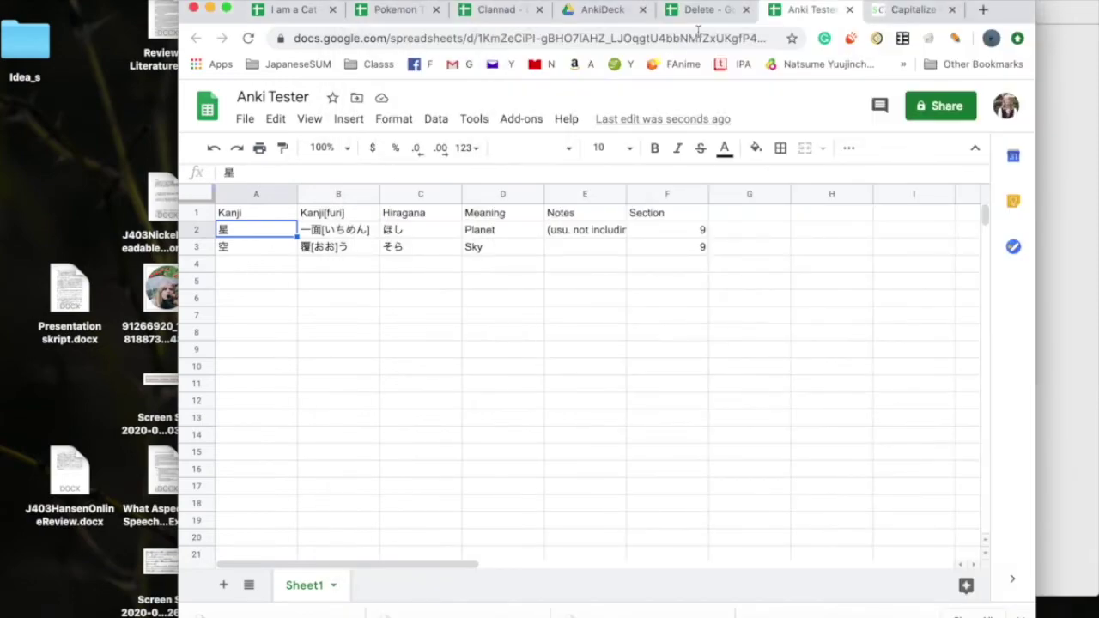
left_click_drag(1022, 10, 835, 10)
left_click(1002, 114)
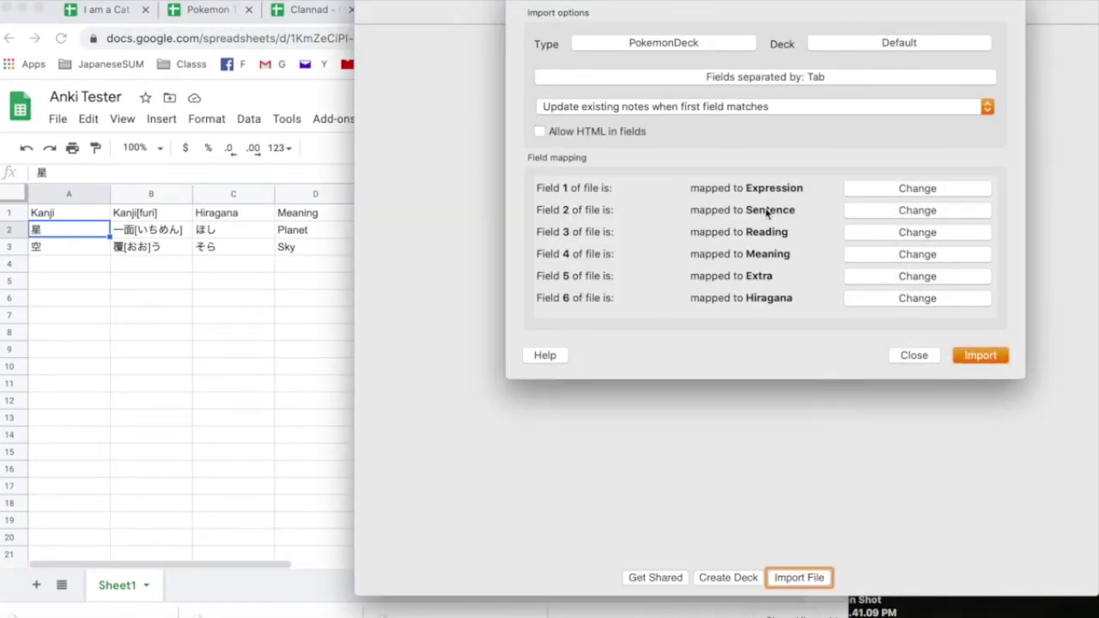
Map field 2 of the import file to Reading and field 3 to Hiragana.
left_click(914, 210)
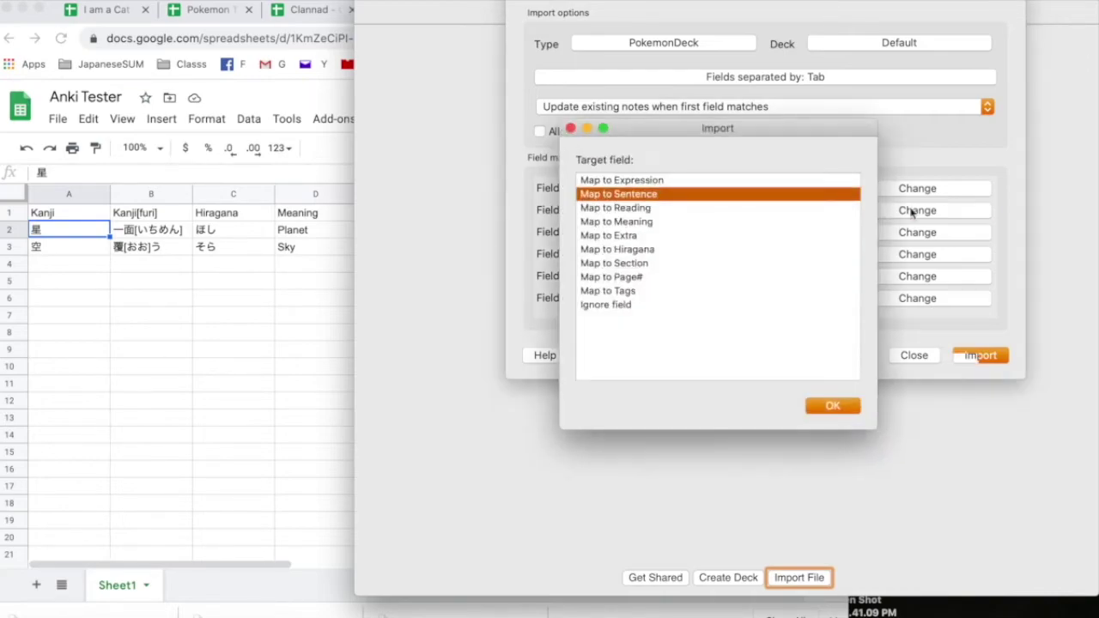
double_click(753, 210)
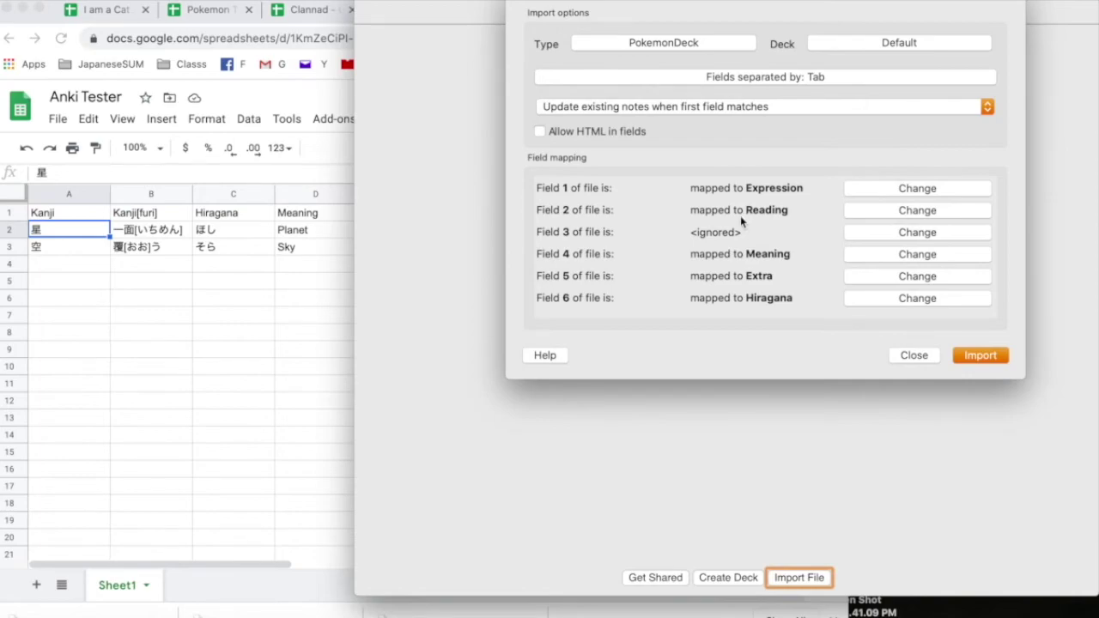
left_click(957, 232)
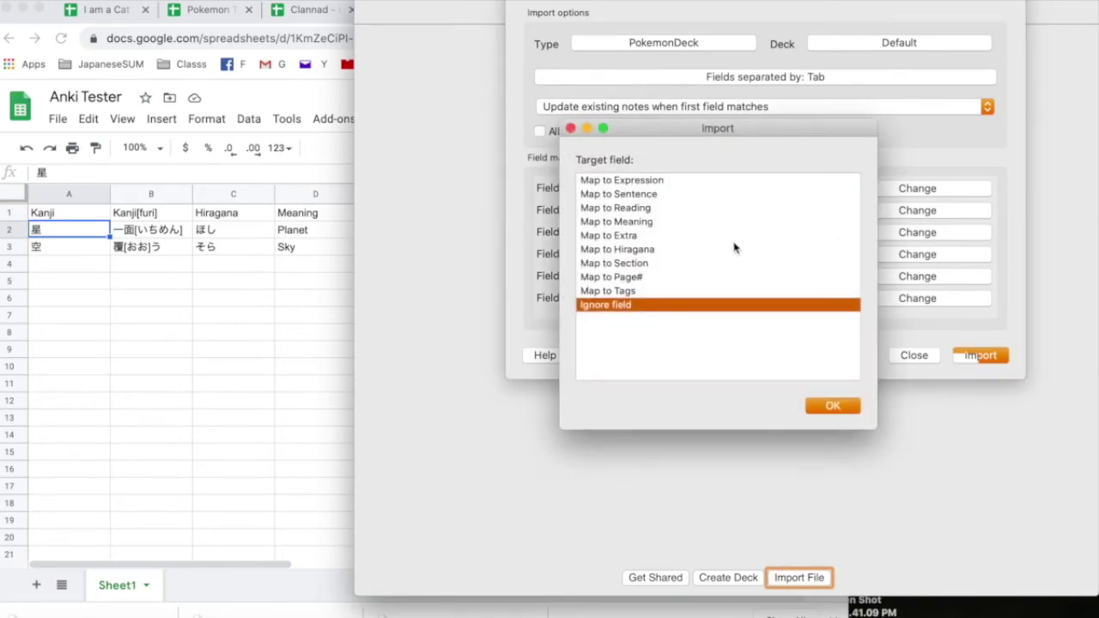
double_click(745, 249)
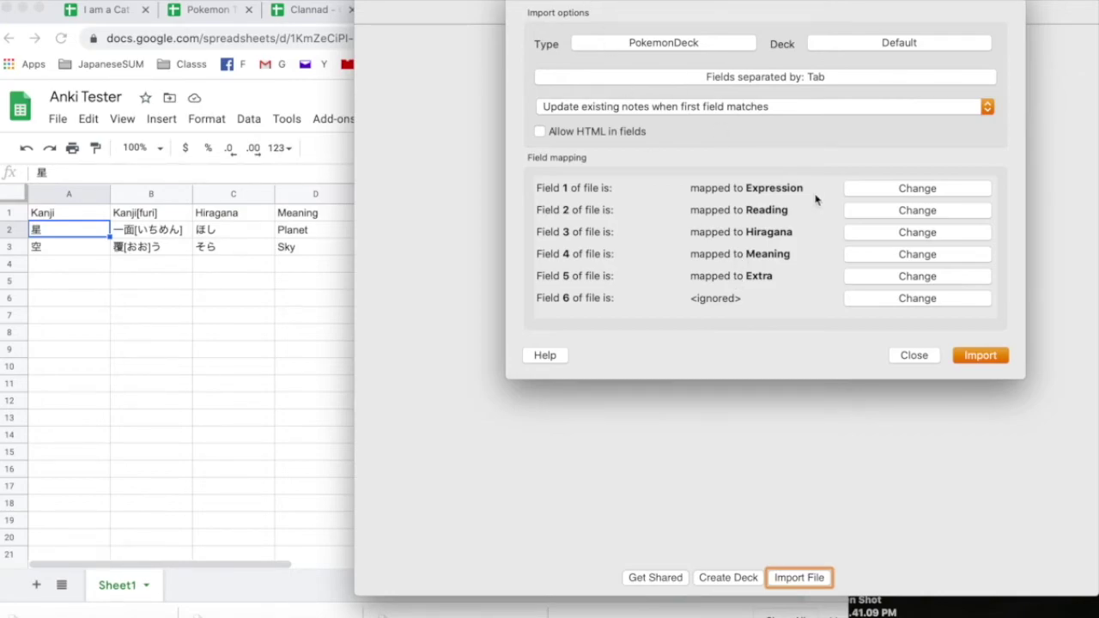
Map field 6 of the import file to Section.
left_click(903, 299)
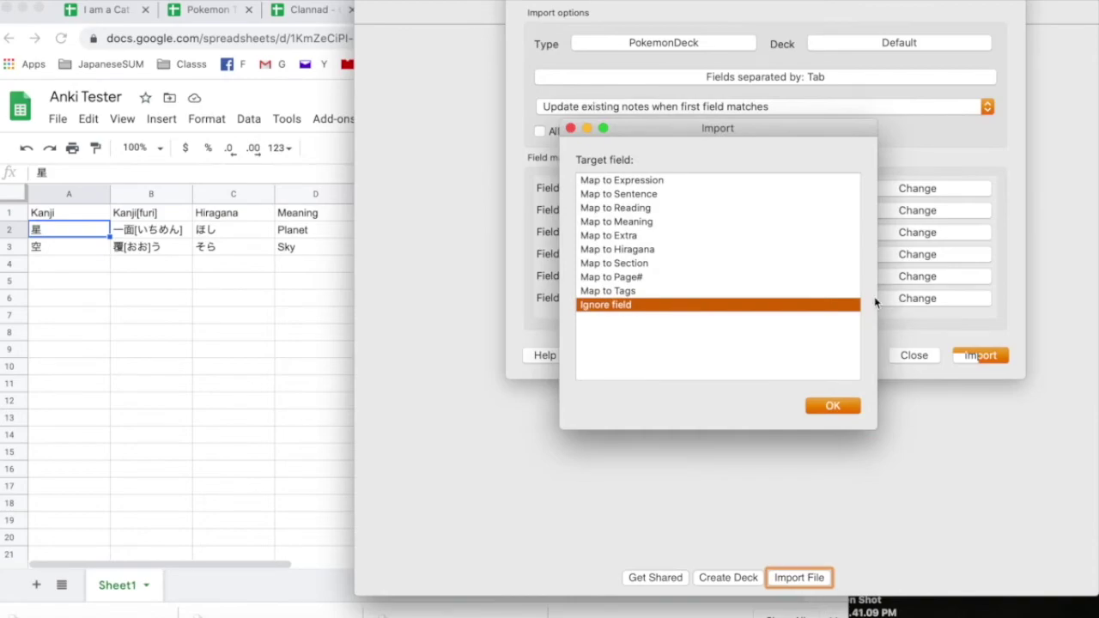
left_click(789, 263)
left_click(830, 405)
Change the mapping of import field 6 to Page#.
left_click(903, 299)
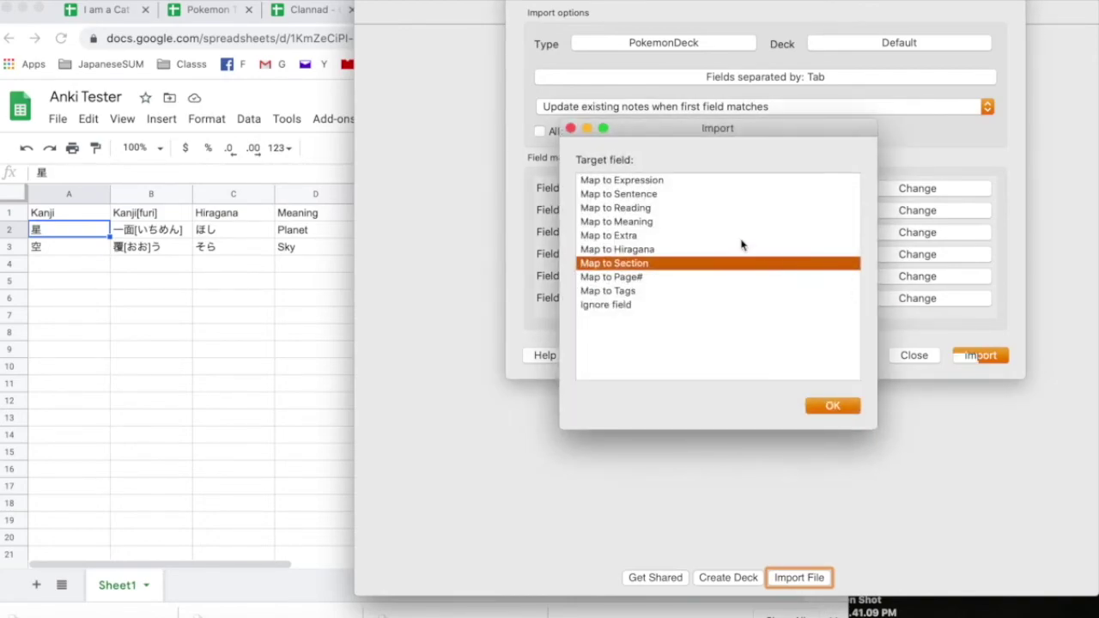
left_click(668, 276)
left_click(831, 407)
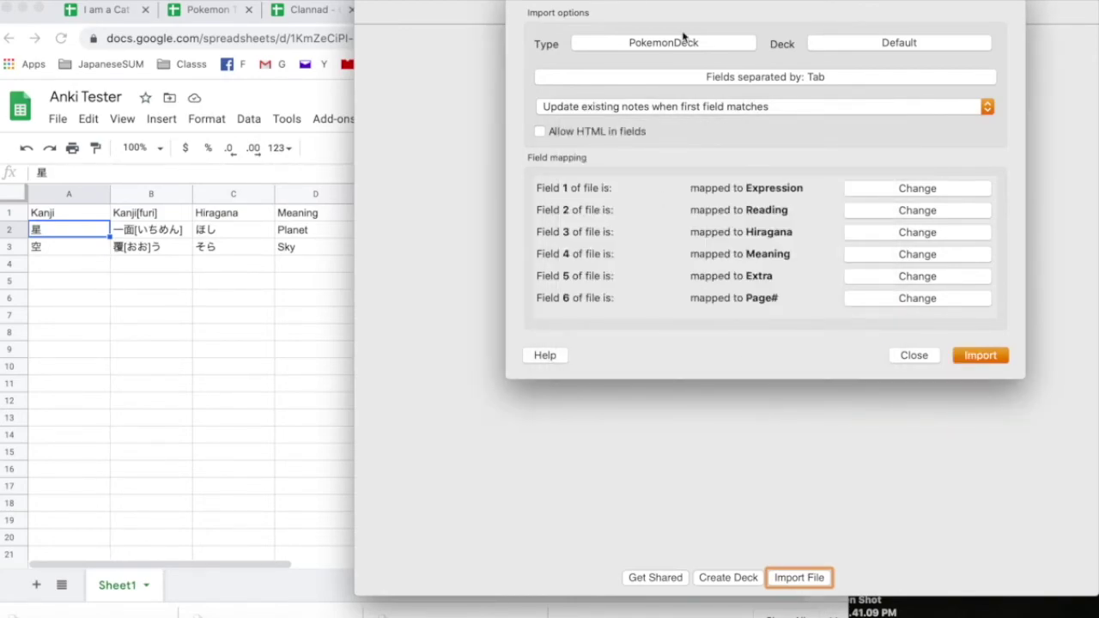
Compare the sheet's columns, from Kanji through Section, with the field mapping in Anki's import settings.
left_click(199, 361)
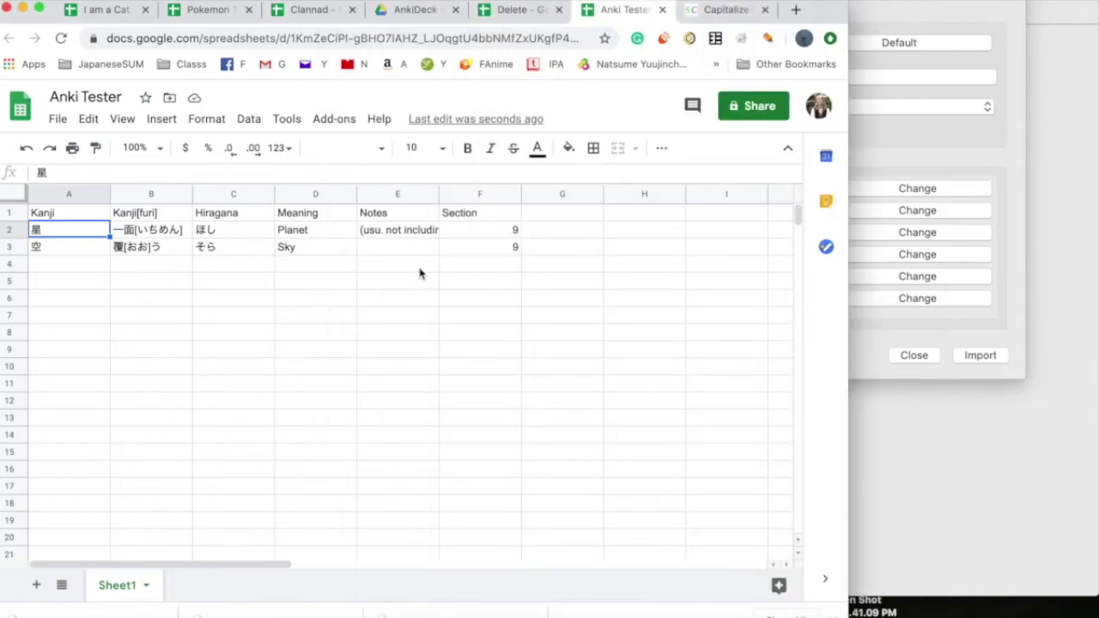
left_click(472, 230)
key("Left")
key("Left")
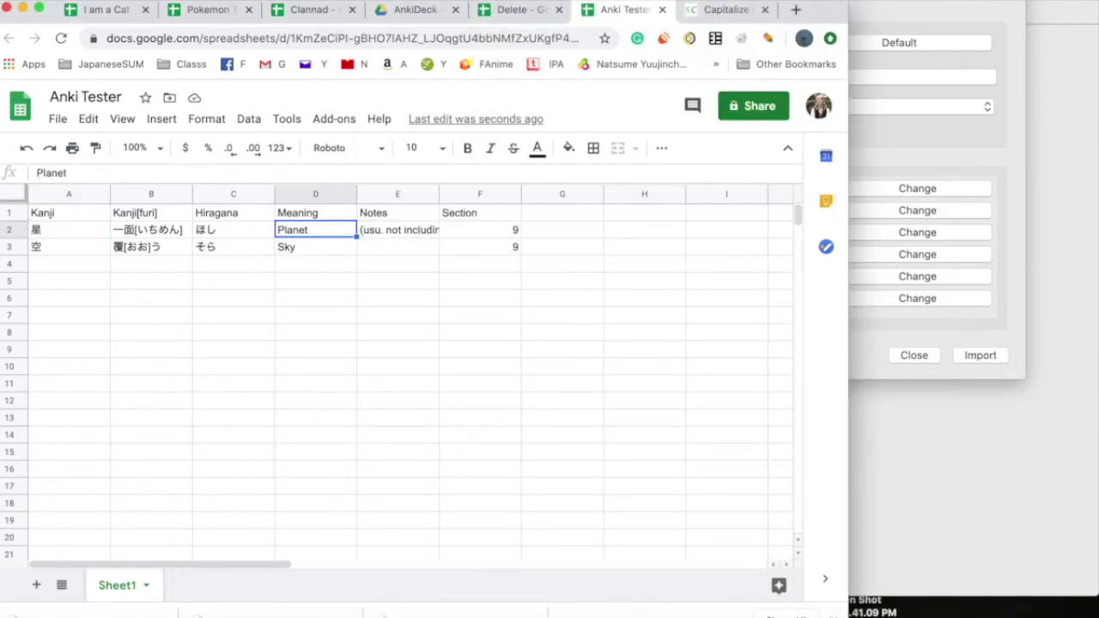
key("Left")
key("Left")
key("Left")
key("Down")
key("Right")
key("Right")
key("Right")
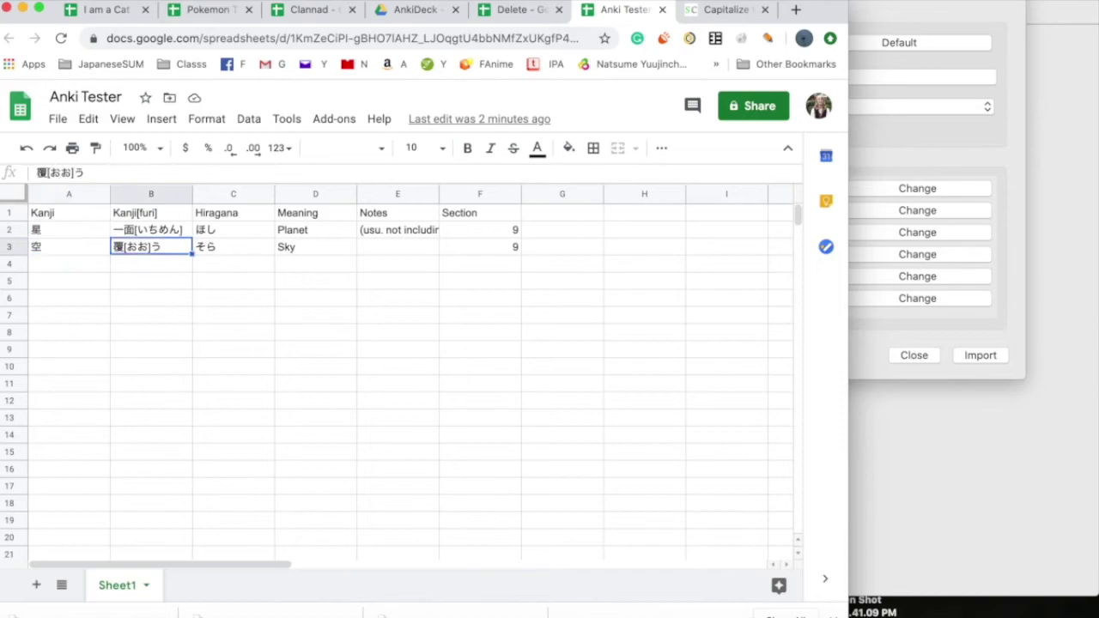
key("Up")
key("Up")
key("Right")
key("Down")
key("Right")
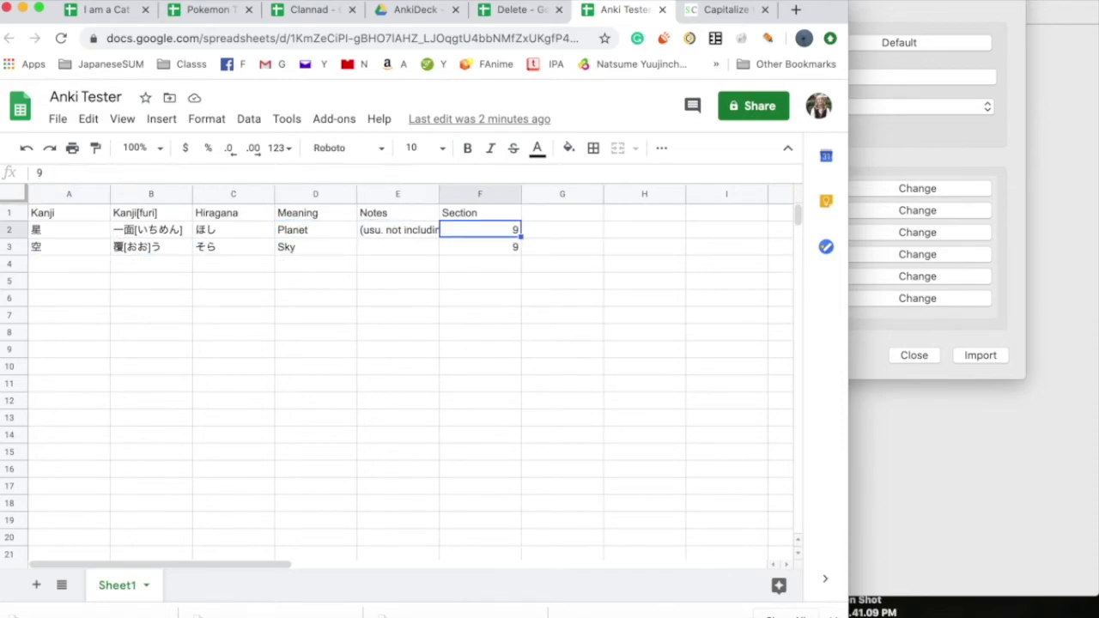
left_click(933, 159)
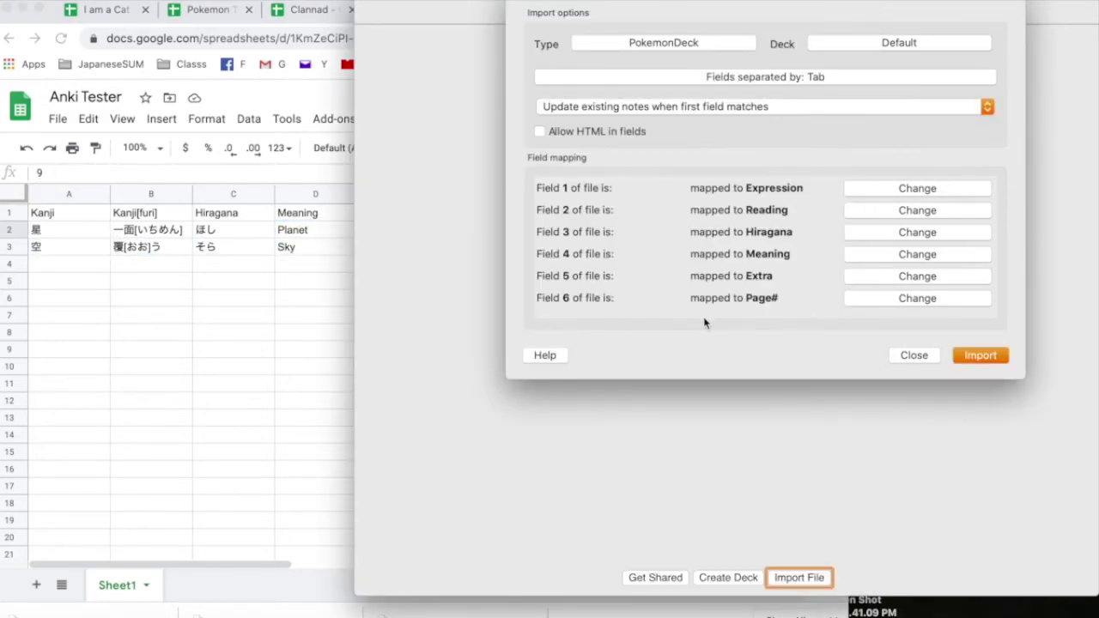
left_click(324, 315)
Import the vocabulary file into Anki with the chosen mapping and close the import report.
left_click(904, 169)
left_click(981, 357)
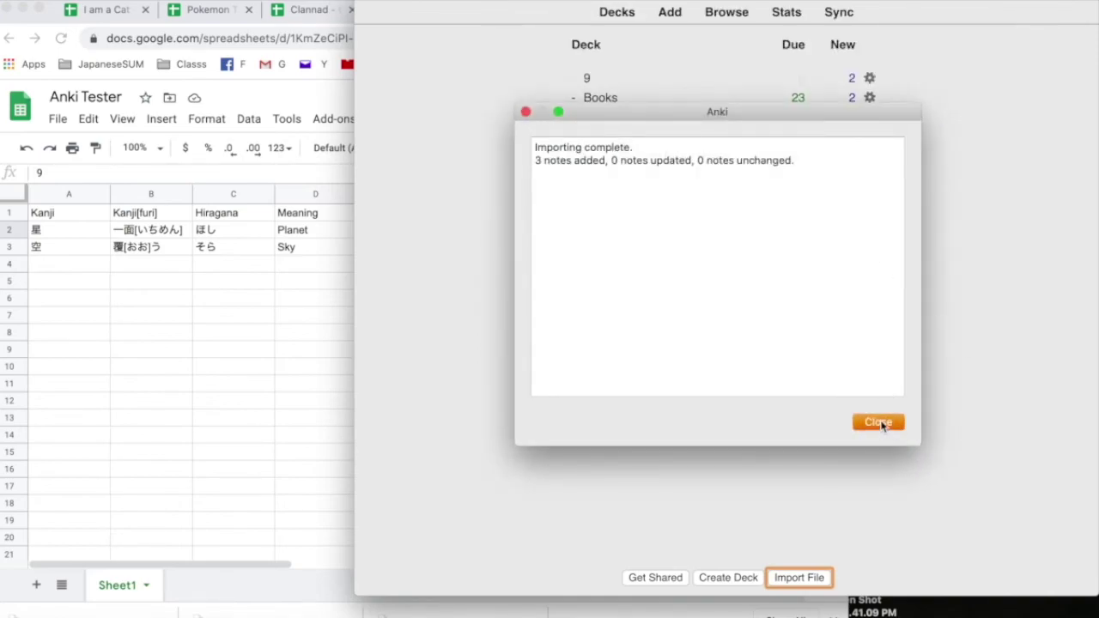
left_click(878, 422)
Return to Google Sheets and go through the row 1 header labels from Kanji[furi] to Section.
left_click(307, 348)
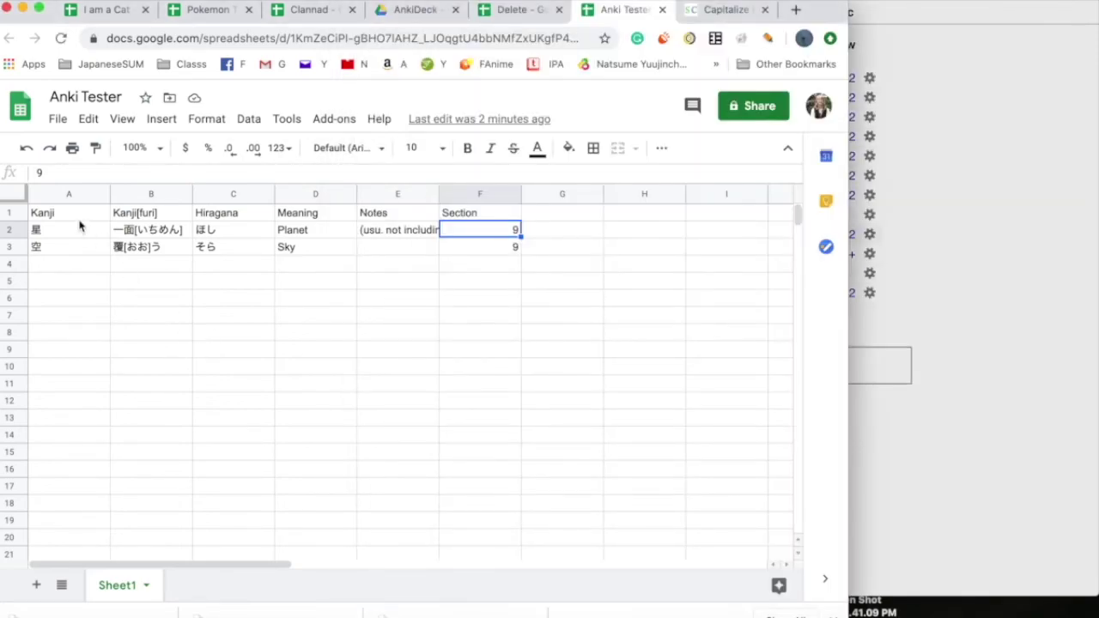
left_click(146, 215)
left_click(268, 216)
left_click(335, 216)
left_click(381, 216)
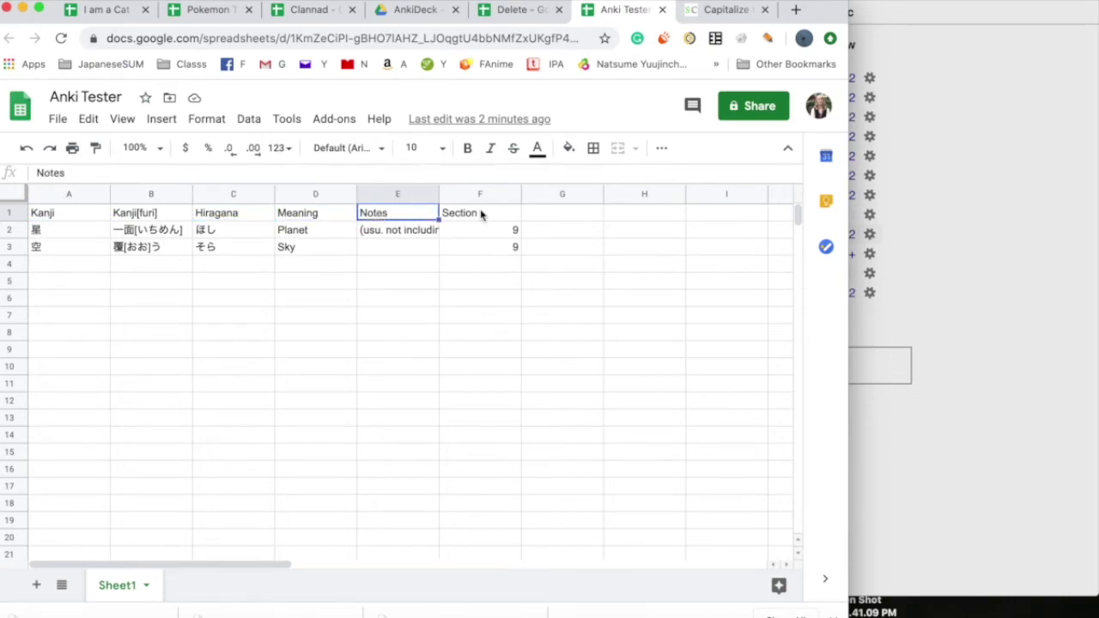
left_click(483, 216)
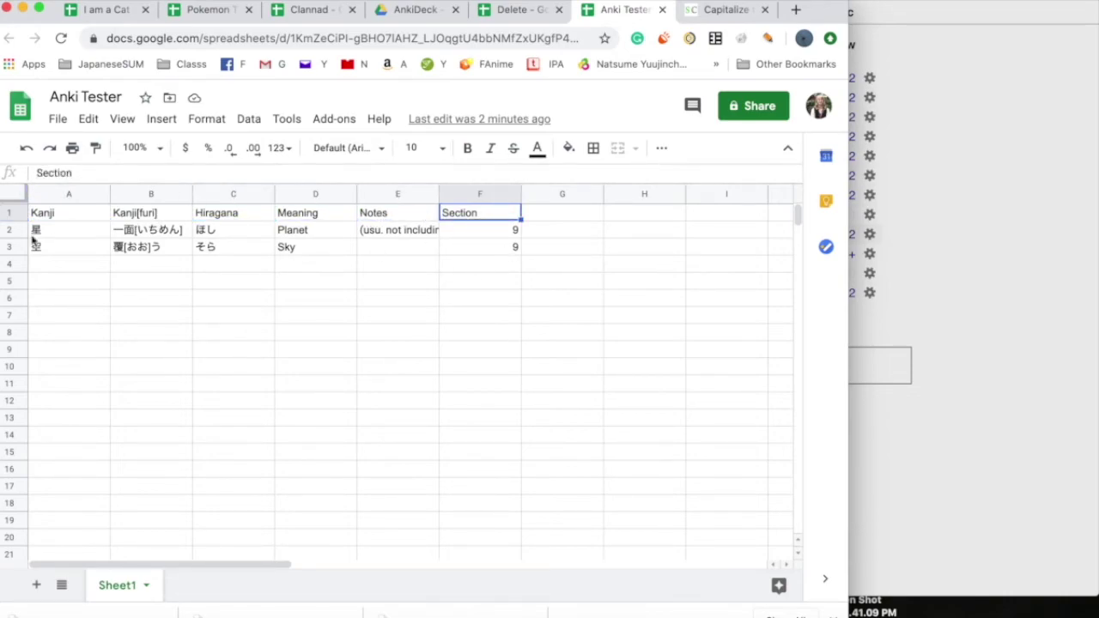
Delete header row 1 from the Anki Tester sheet, and undo the deletion.
left_click(6, 215)
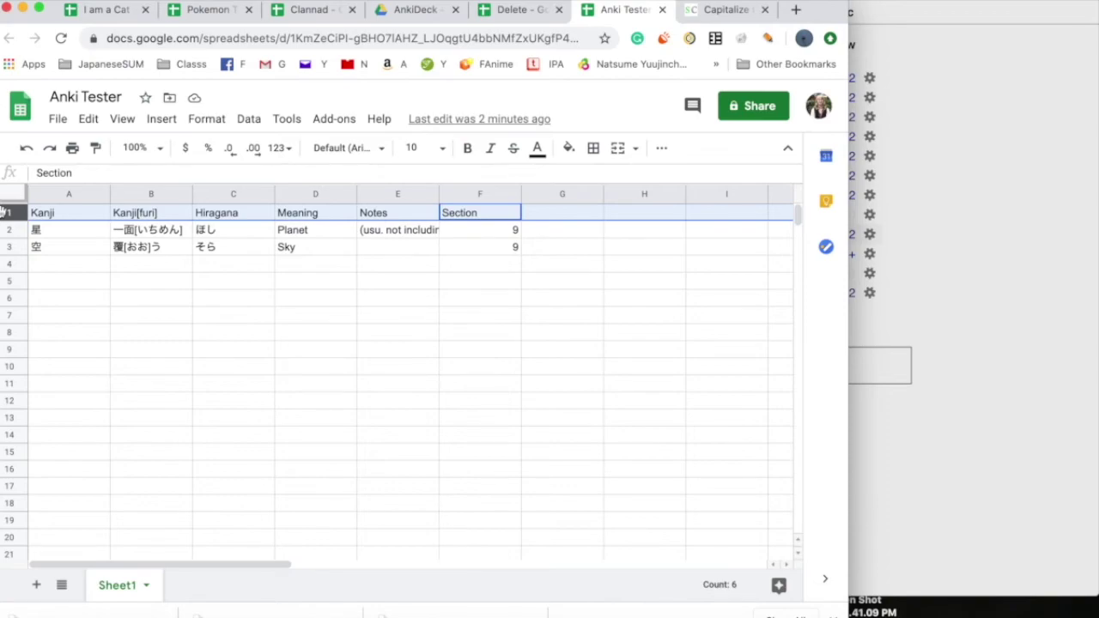
left_click(176, 249)
left_click(9, 215)
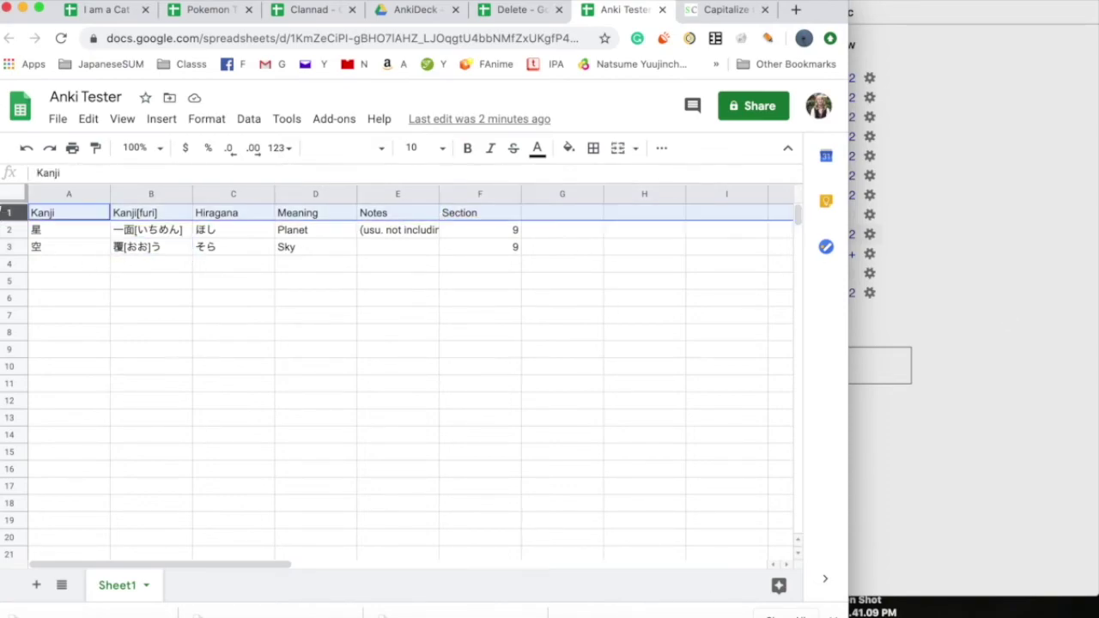
left_click(90, 120)
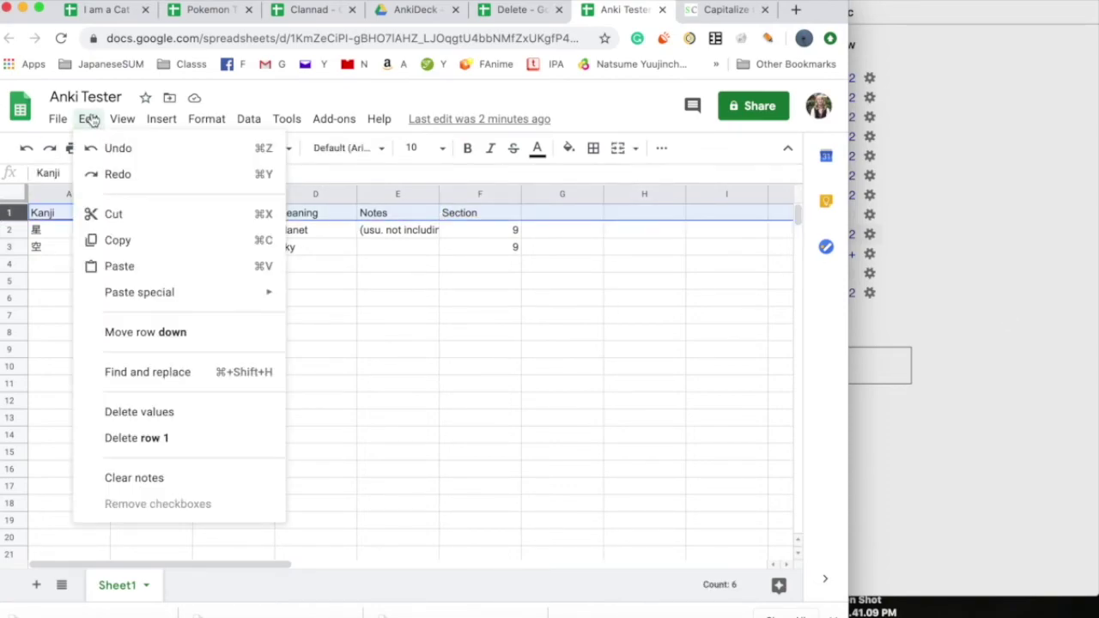
left_click(172, 444)
left_click(136, 386)
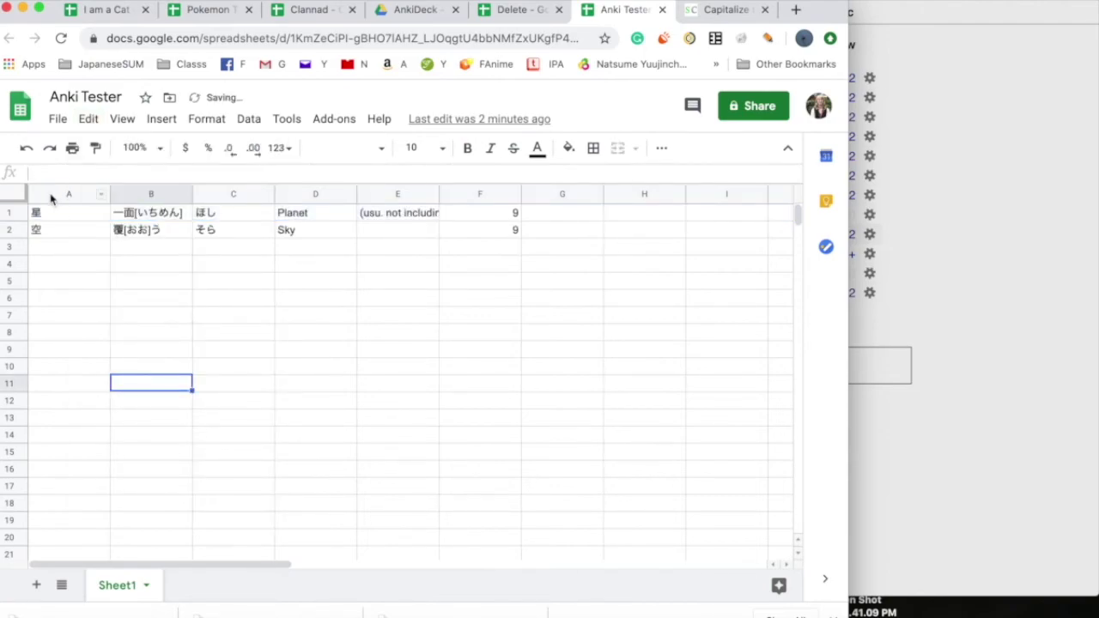
left_click(26, 150)
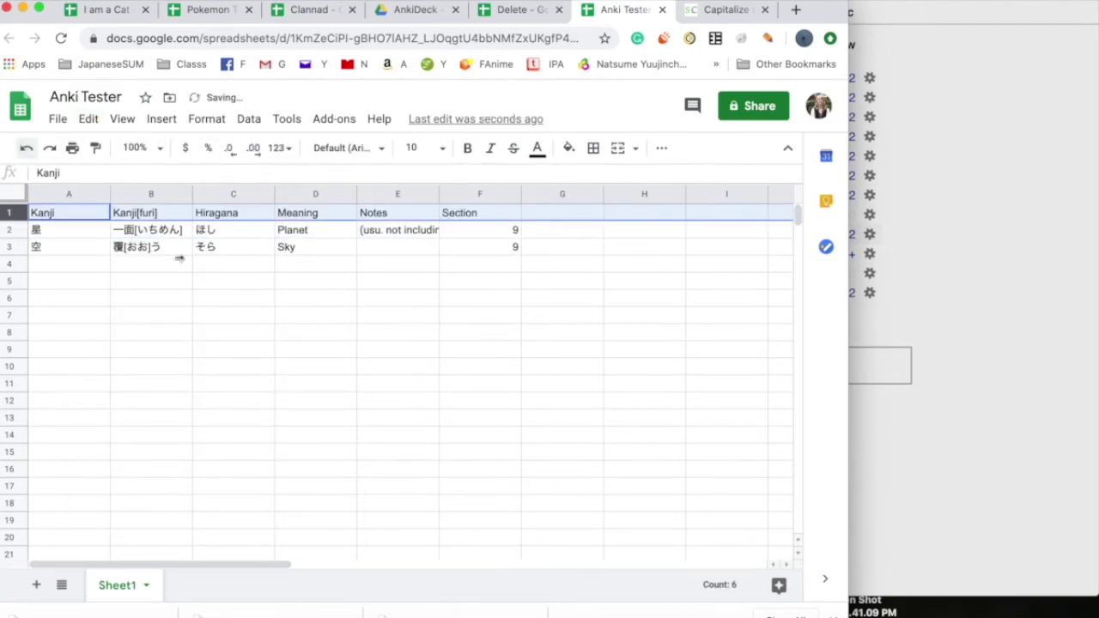
left_click(232, 313)
Copy the Chapter Title through Page # columns from the Chapter 1.2 sheet of the Pokemon spreadsheet.
left_click(221, 12)
left_click(176, 392)
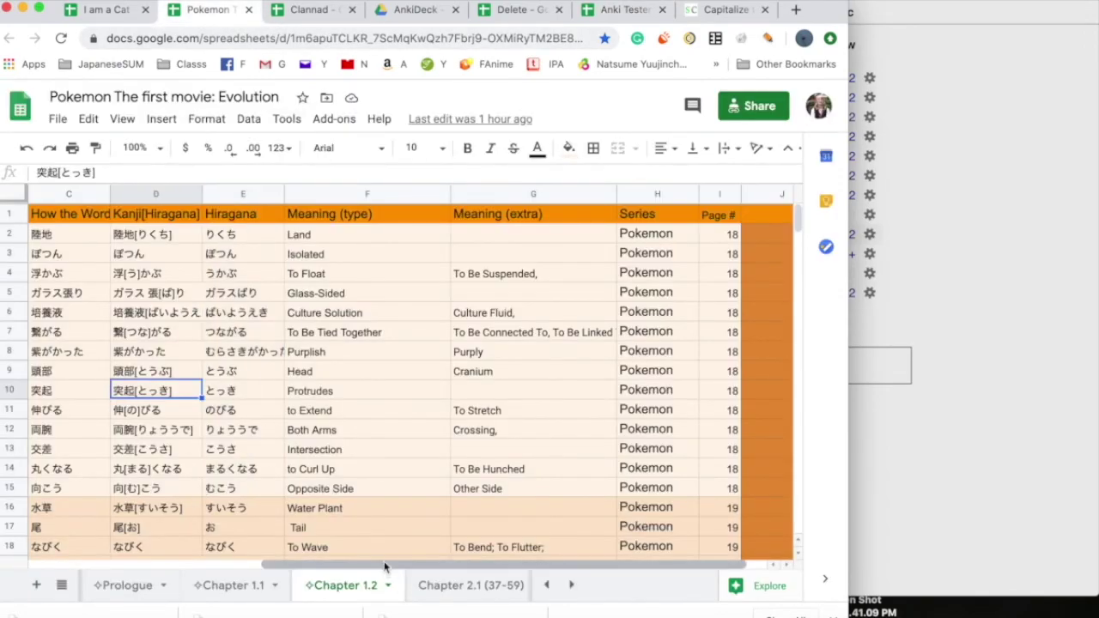
left_click_drag(385, 566, 149, 542)
left_click(91, 195)
scroll(646, 562, "right", 5)
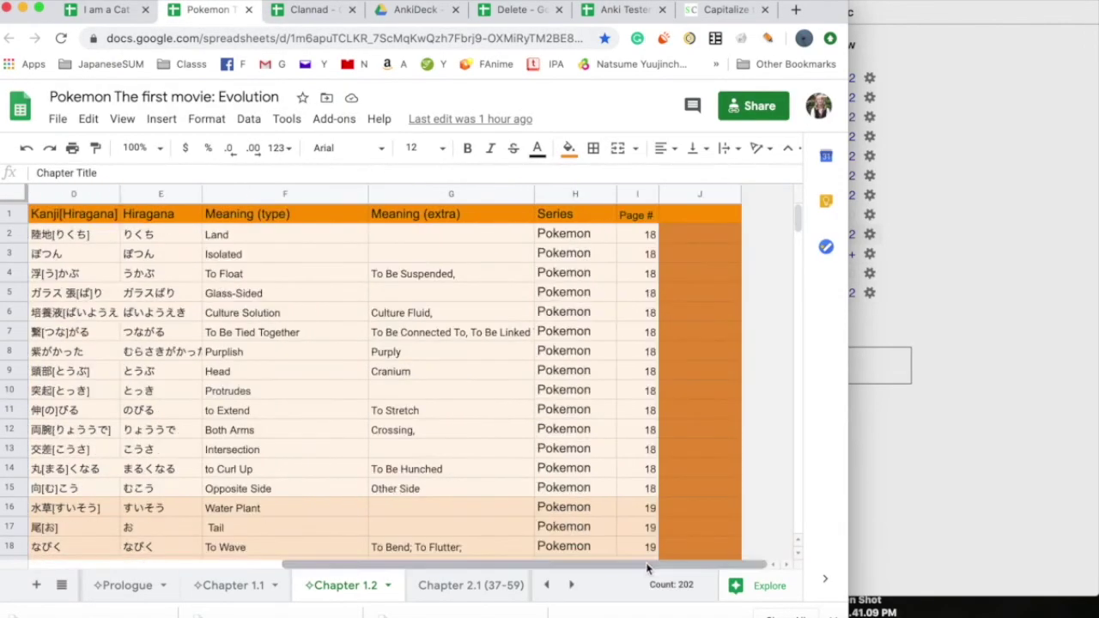
left_click(640, 194, "shift")
Replace the Delete spreadsheet's old readings list with the copied Pokemon vocabulary columns and delete the header row.
left_click(515, 9)
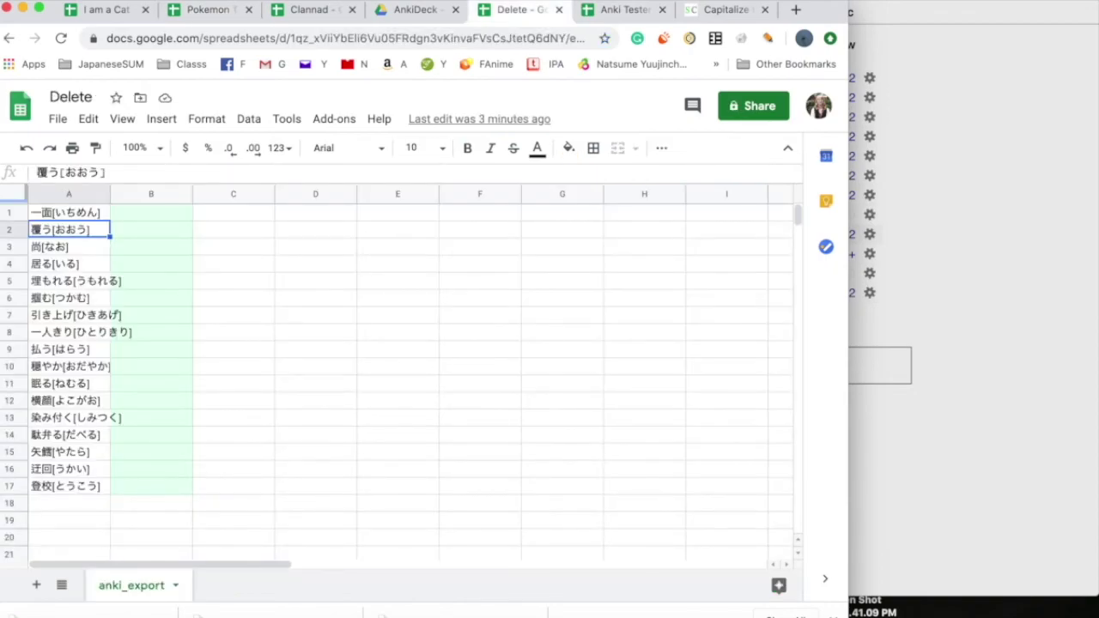
left_click(86, 190)
key("Delete")
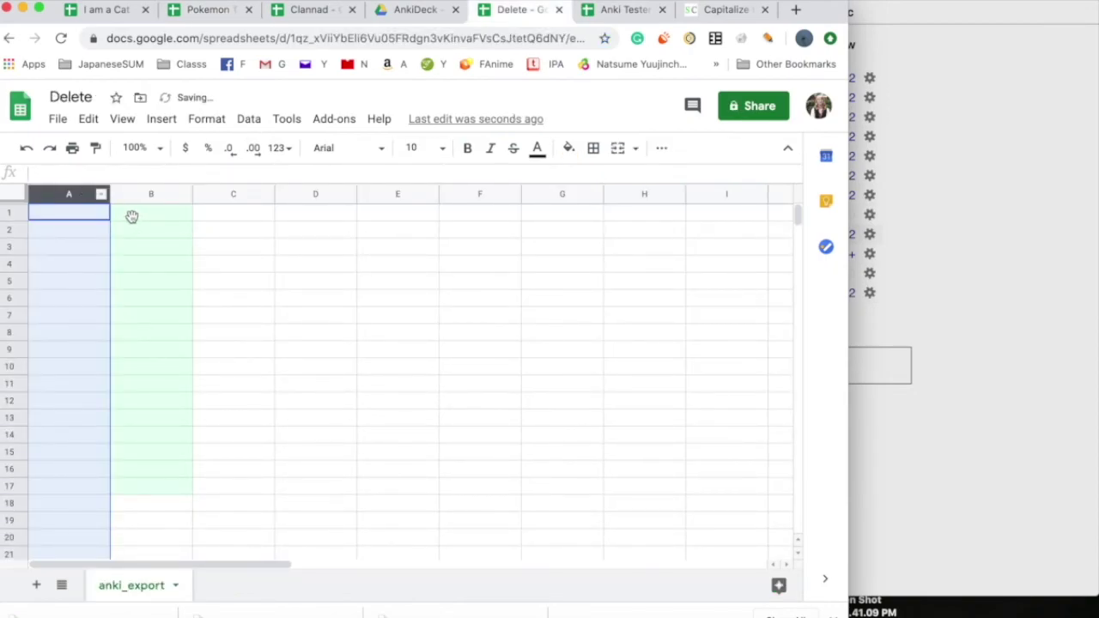
key("ctrl+v")
left_click(88, 118)
left_click(150, 434)
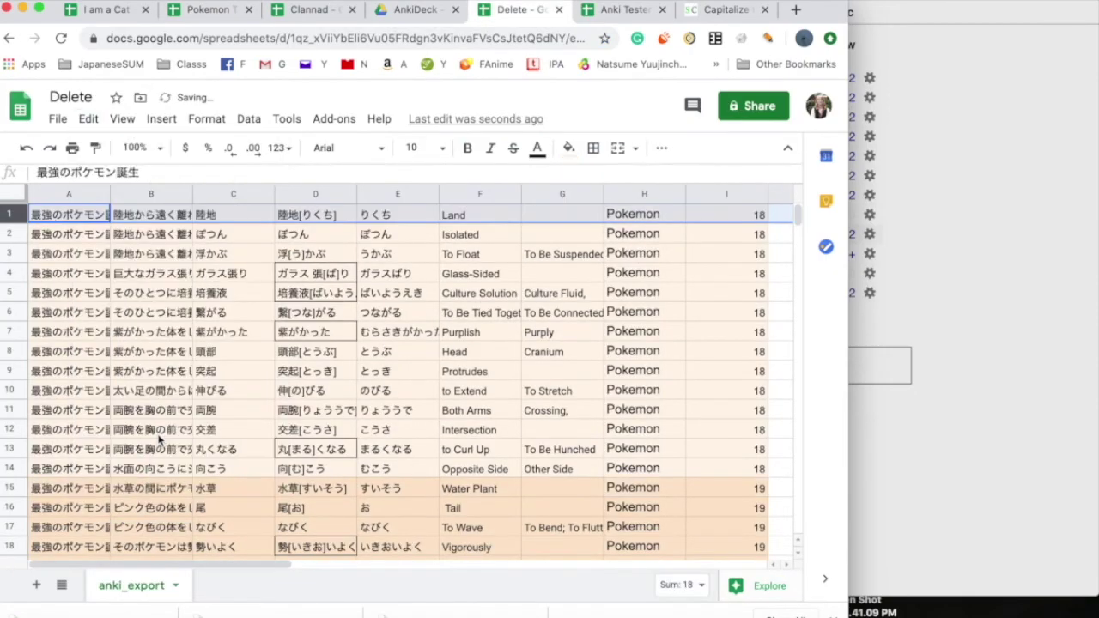
Reorder the pasted columns so the vocabulary words come first, followed by the example sentences, Kanji[Hiragana] and Hiragana readings.
left_click(210, 257)
left_click(233, 194)
left_click_drag(232, 194, 138, 195)
left_click_drag(315, 192, 486, 192)
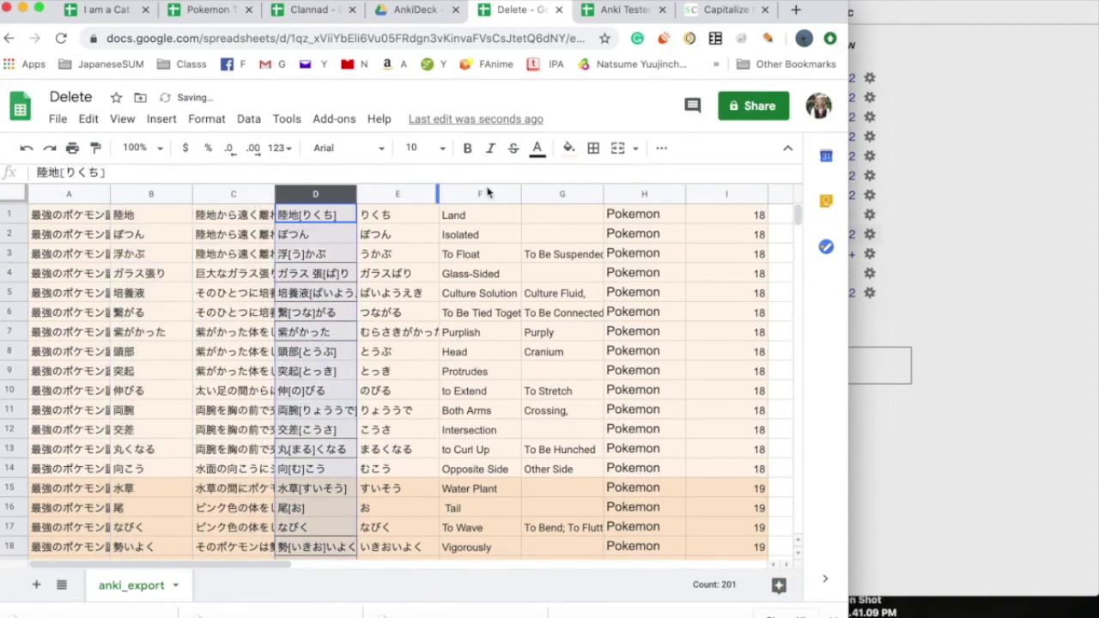
left_click(488, 192)
left_click(570, 191)
left_click(75, 197)
left_click_drag(82, 197, 352, 196)
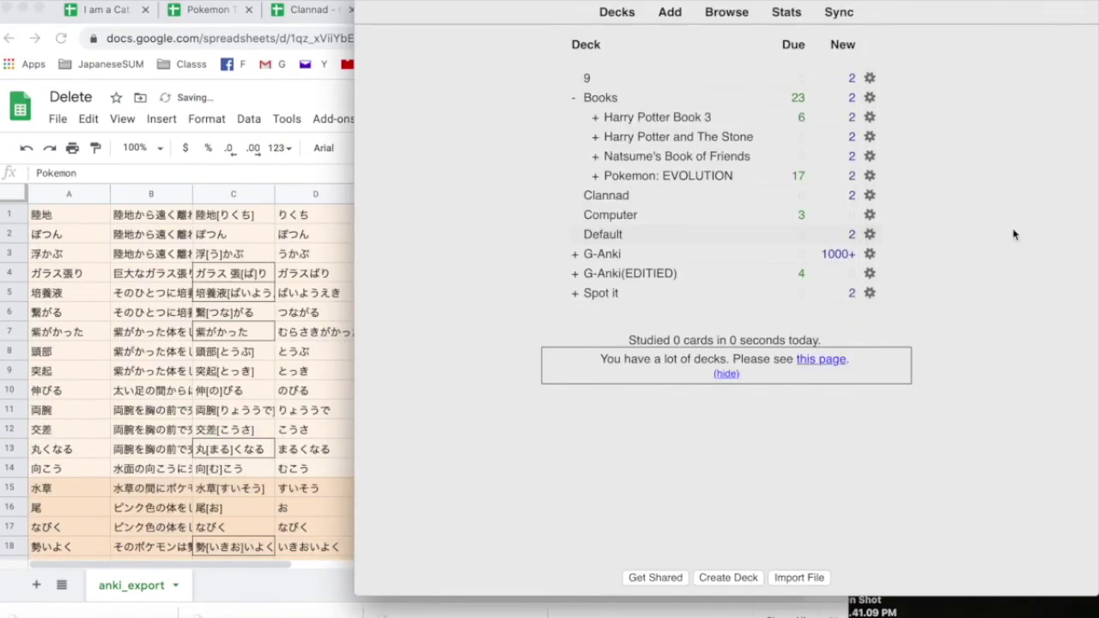
Switch to Anki, start studying the Default deck, and examine the furigana above the Kanji on the first card.
left_click(605, 235)
left_click(813, 114)
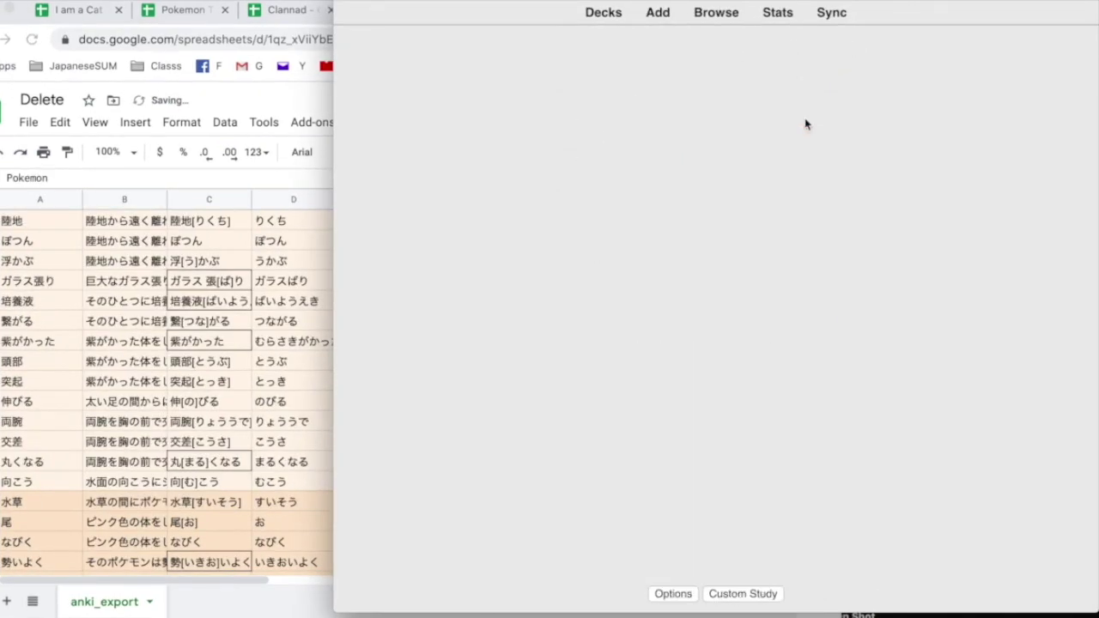
left_click(757, 146)
left_click_drag(687, 164, 802, 172)
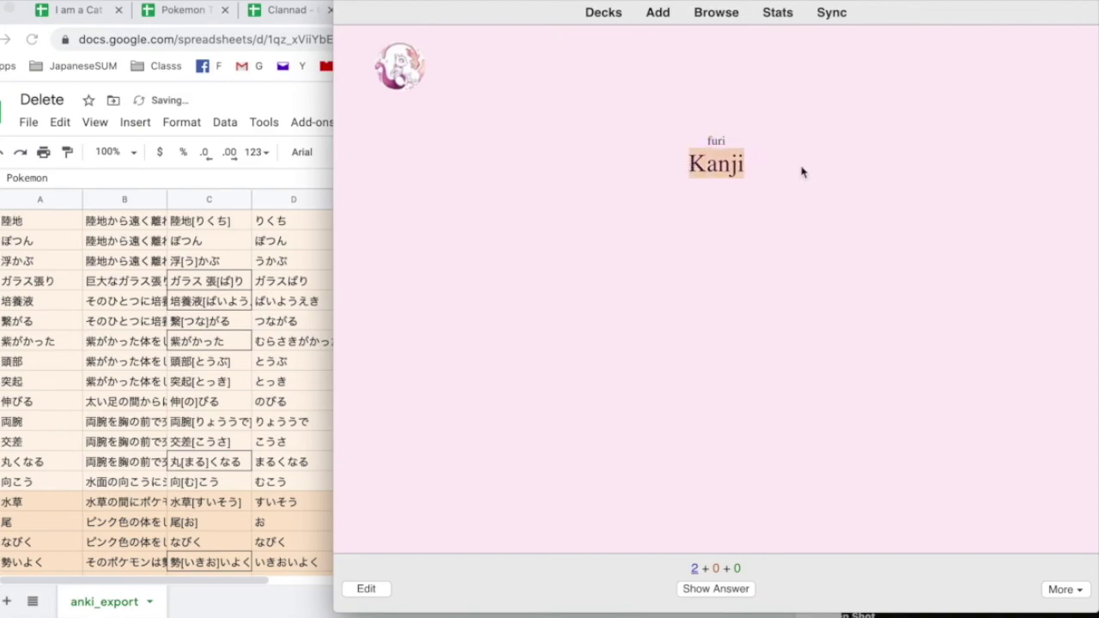
Reveal the first card's answer, go through its Meaning, Notes, Hiragana and Section fields, and rate it Easy.
left_click(721, 592)
left_click_drag(681, 226, 732, 294)
left_click(764, 329)
left_click_drag(443, 368, 349, 364)
left_click(784, 590)
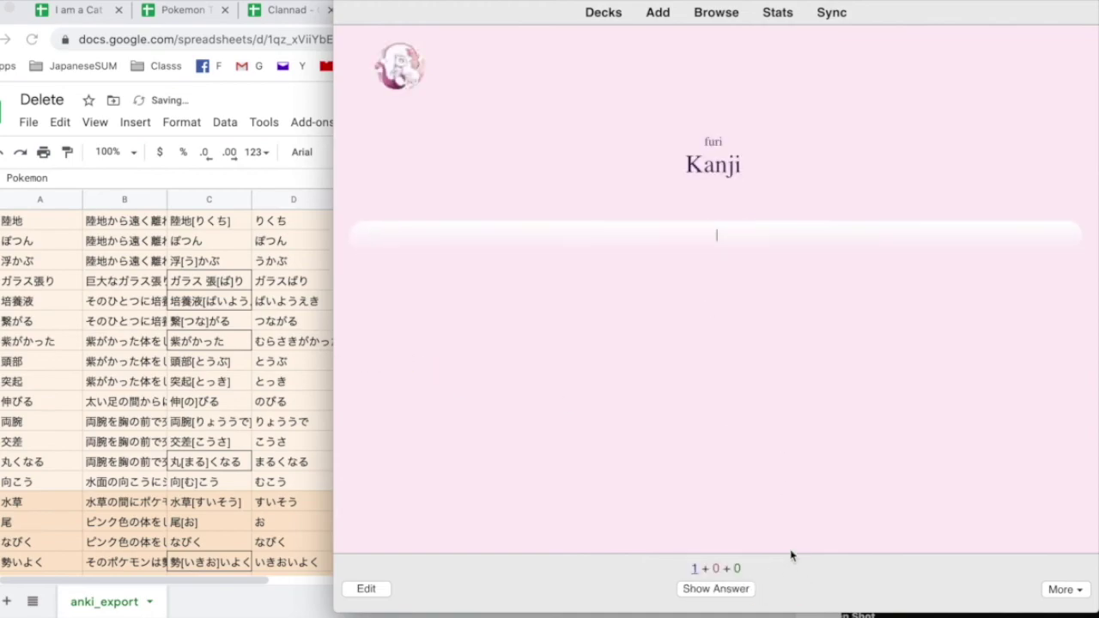
Check the answer ":chicken: :chicken: :chicken:" on the type-in card and rate it Again.
left_click(731, 590)
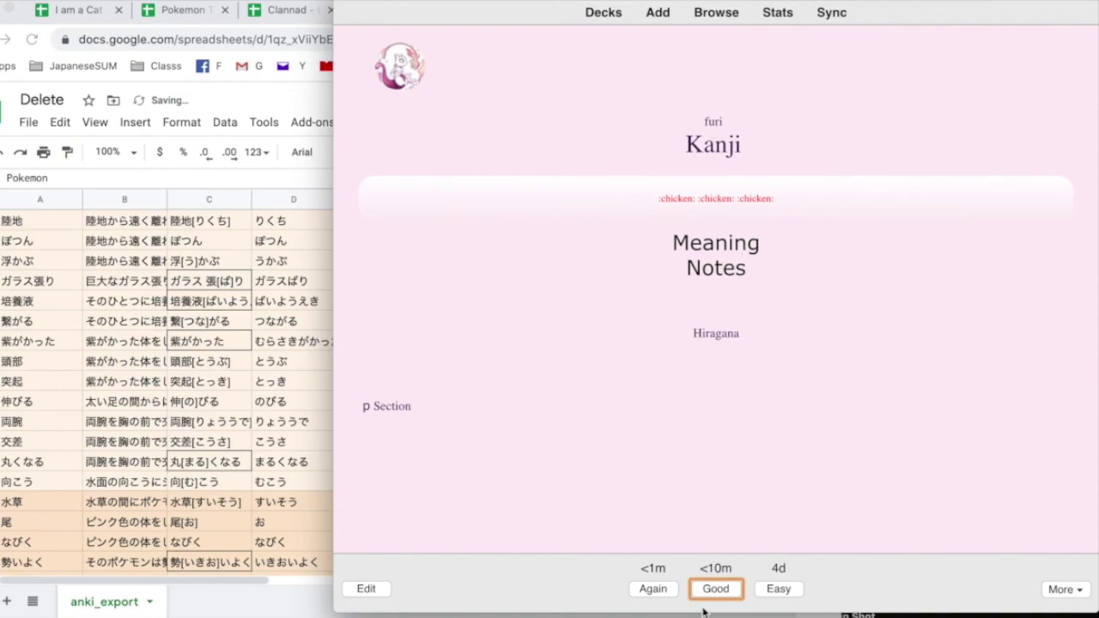
left_click(654, 589)
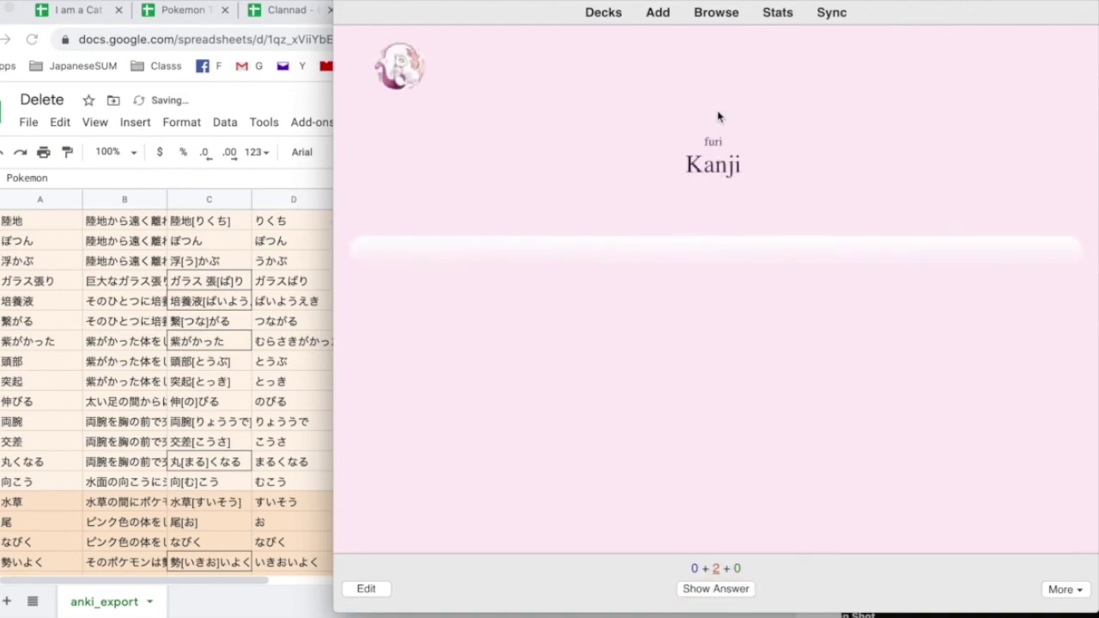
Check the answer "meaning" on the type-in card, rate it Again, and check "Help" as the answer to the repeated card.
type("meaning")
key("Return")
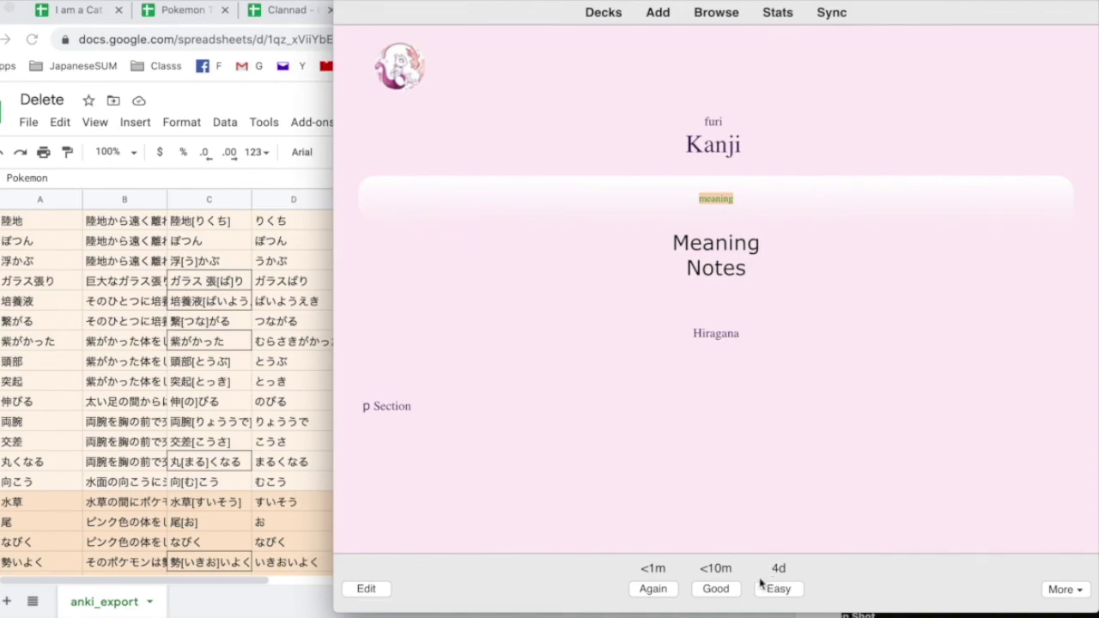
left_click(660, 590)
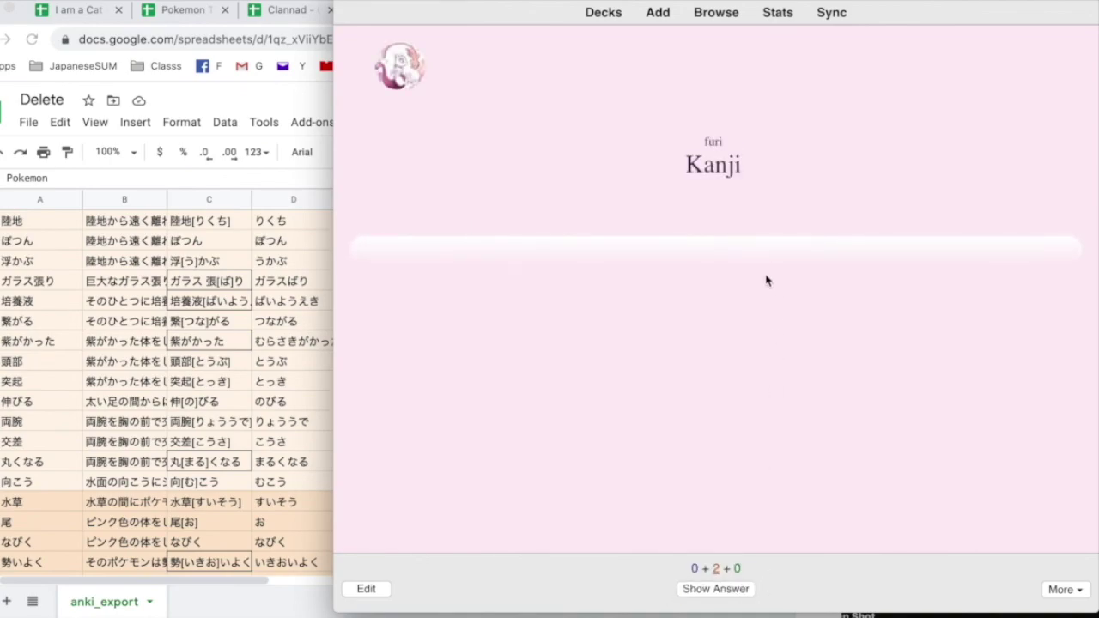
key("Return")
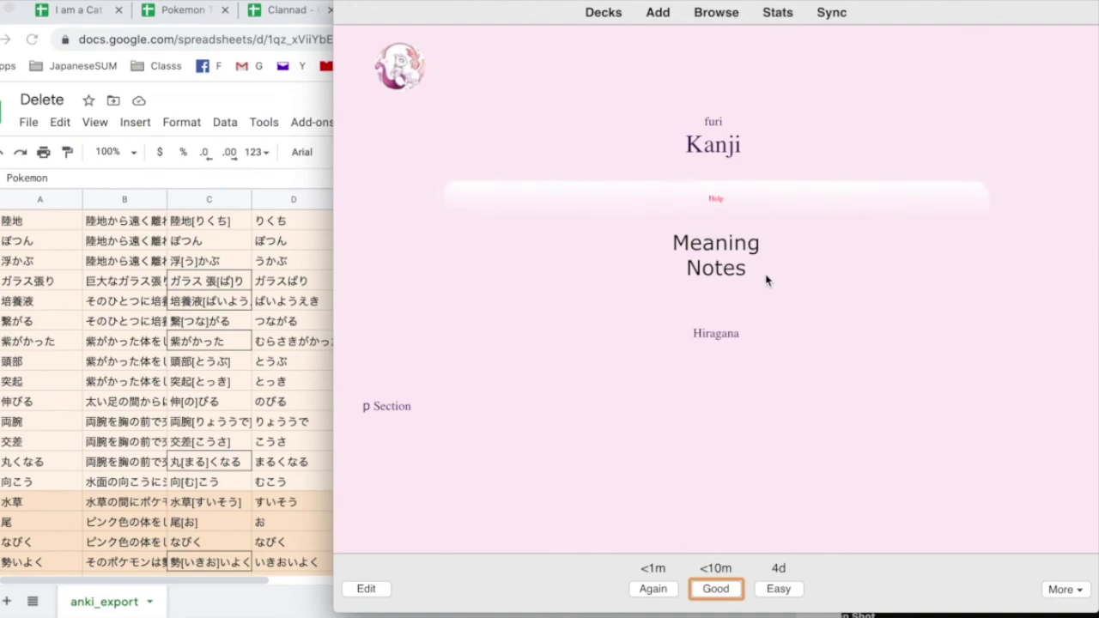